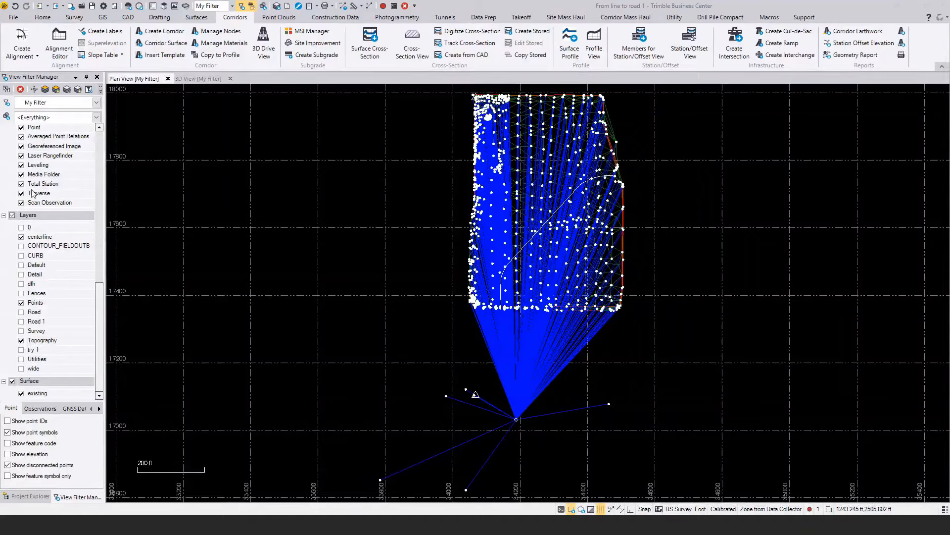
# Hide the raw data, the Points and Topography layers, and all surfaces so that only the centerline layer shows
pyautogui.scroll(4, 34, 193)
pyautogui.click(13, 150)
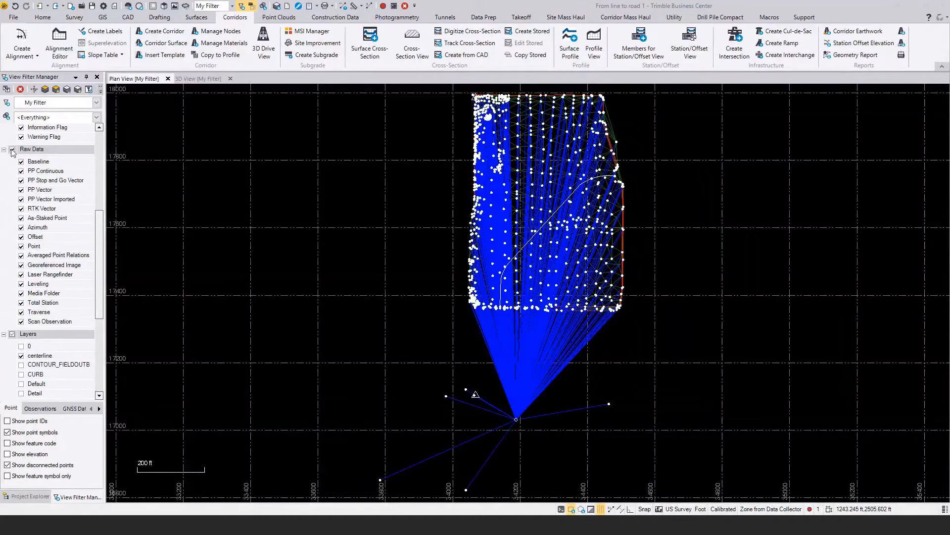
pyautogui.scroll(-3, 52, 271)
pyautogui.scroll(-2, 51, 271)
pyautogui.click(21, 331)
pyautogui.click(21, 369)
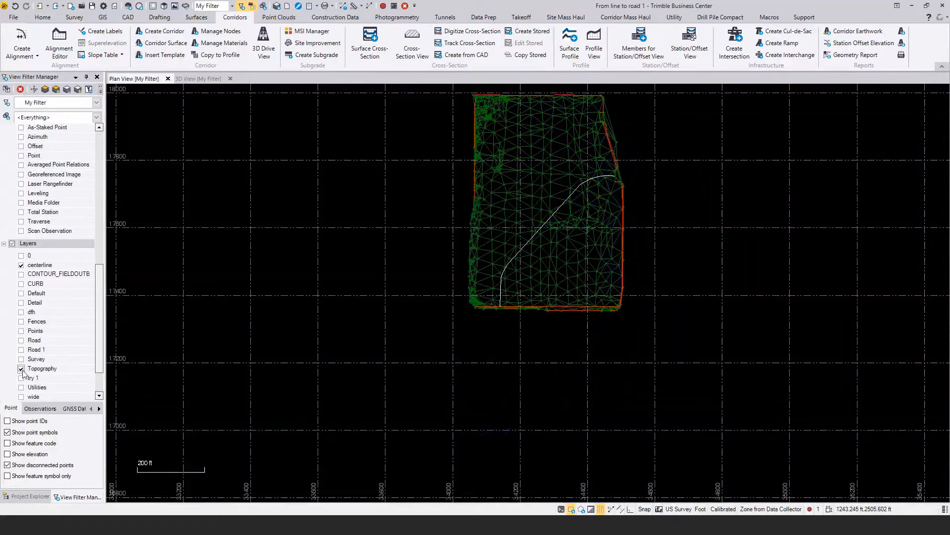
pyautogui.scroll(-1, 20, 376)
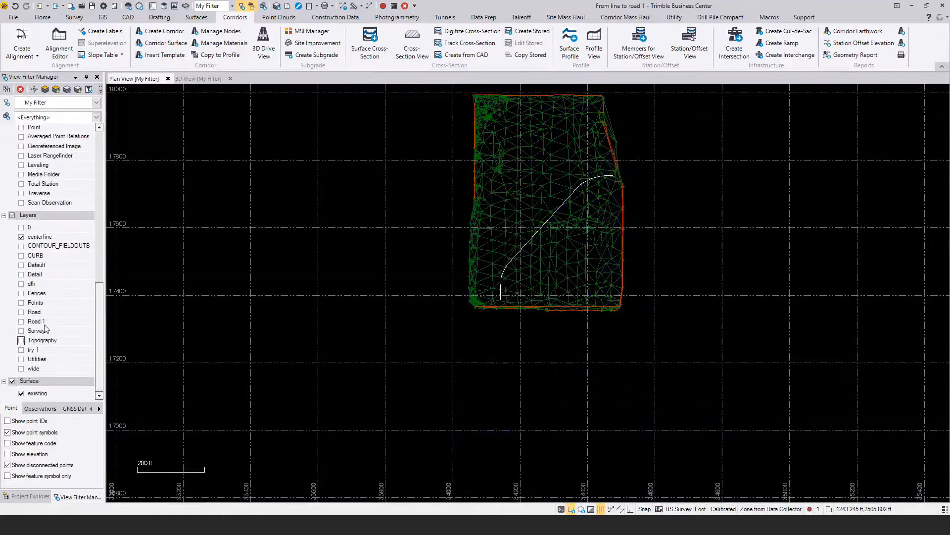
pyautogui.click(12, 381)
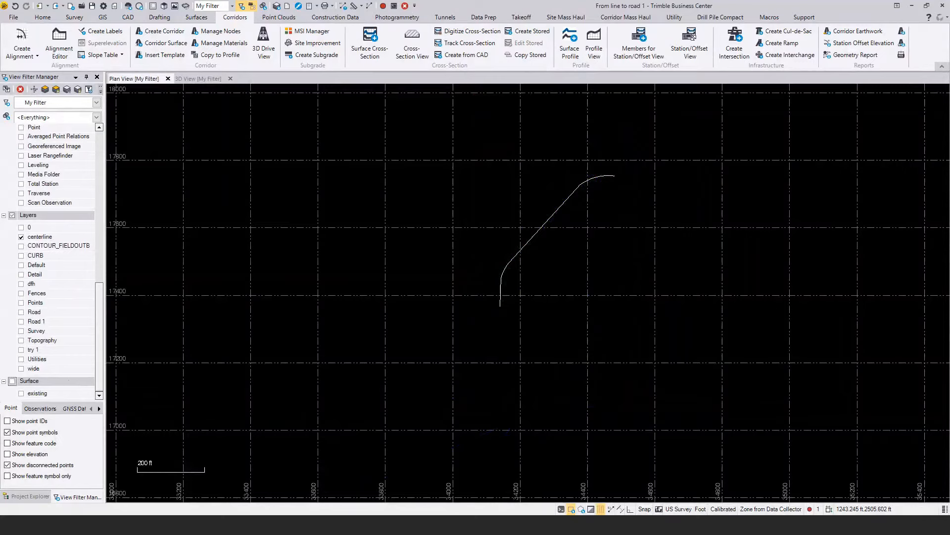
# Inspect the properties of the centerline linestring, then clear the selection
pyautogui.click(556, 212)
pyautogui.rightClick(557, 214)
pyautogui.click(605, 394)
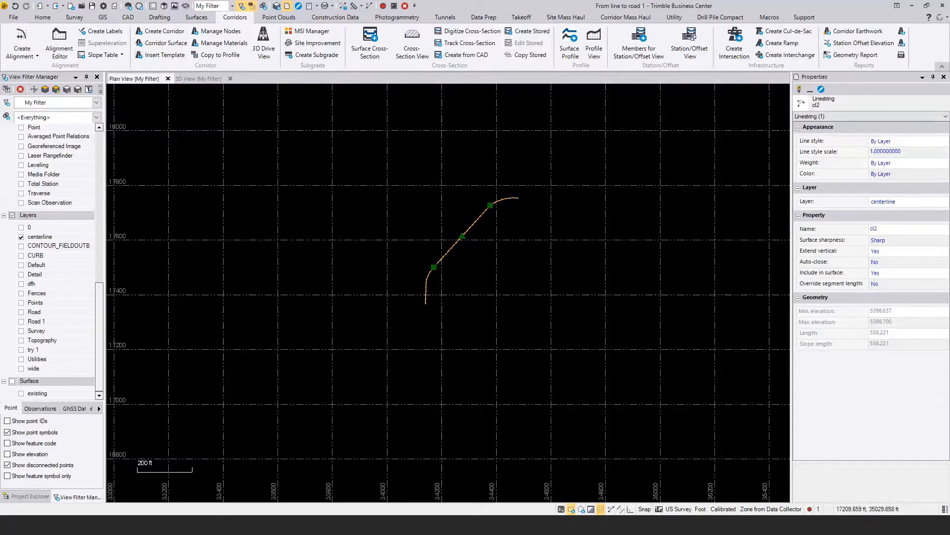
pyautogui.click(629, 271)
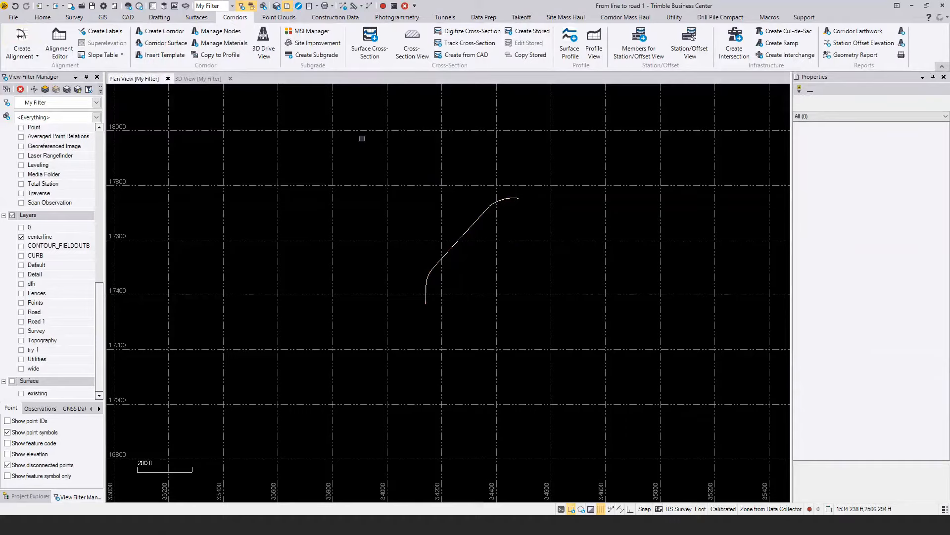
# Start a new alignment named R1 and assign it to a new layer named New Road
pyautogui.click(25, 41)
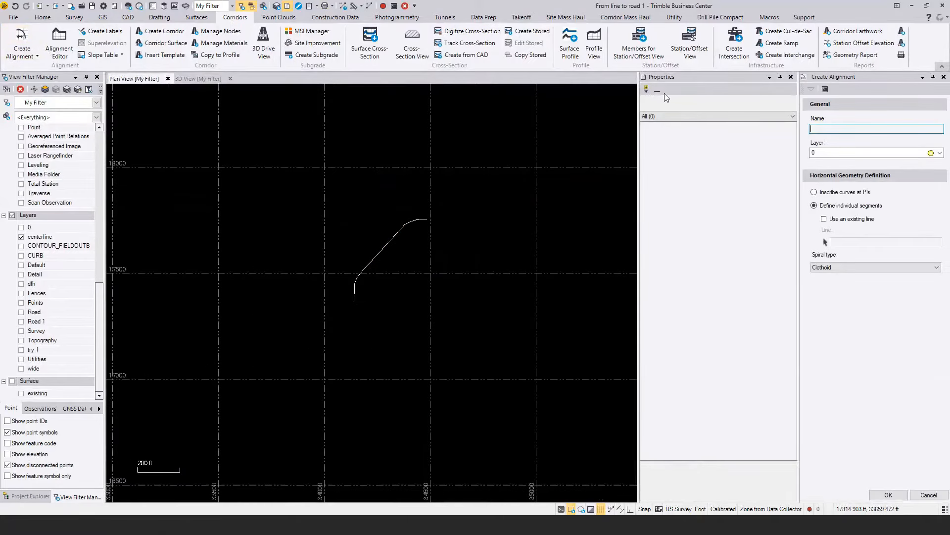
pyautogui.click(790, 76)
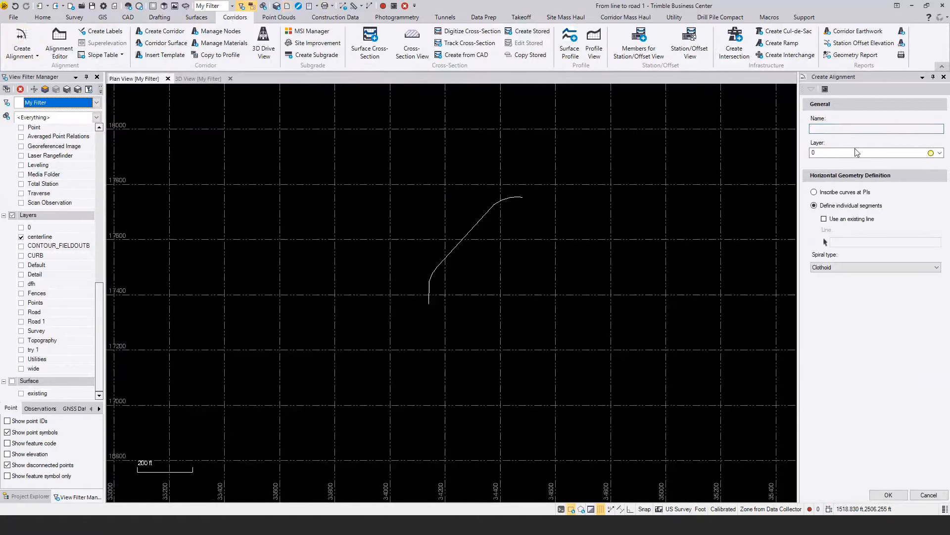
pyautogui.click(840, 130)
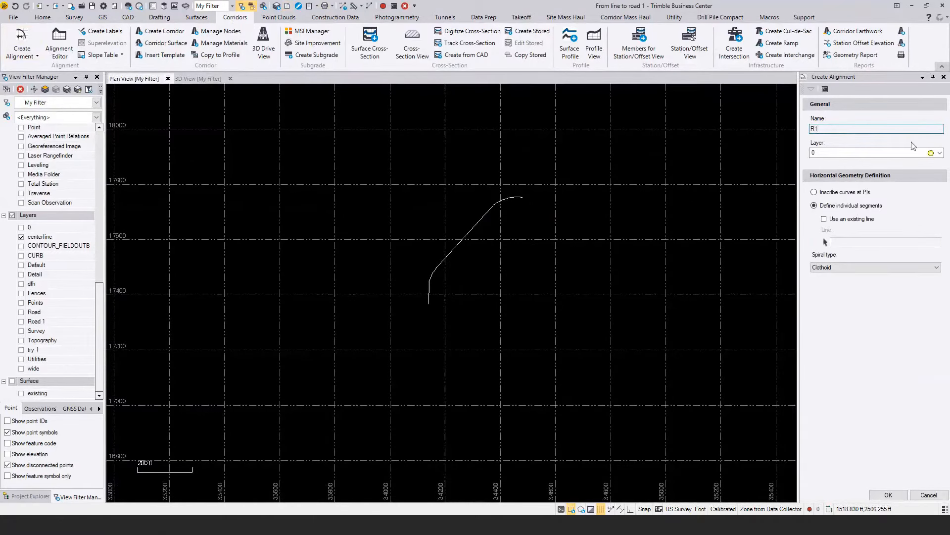
pyautogui.click(940, 153)
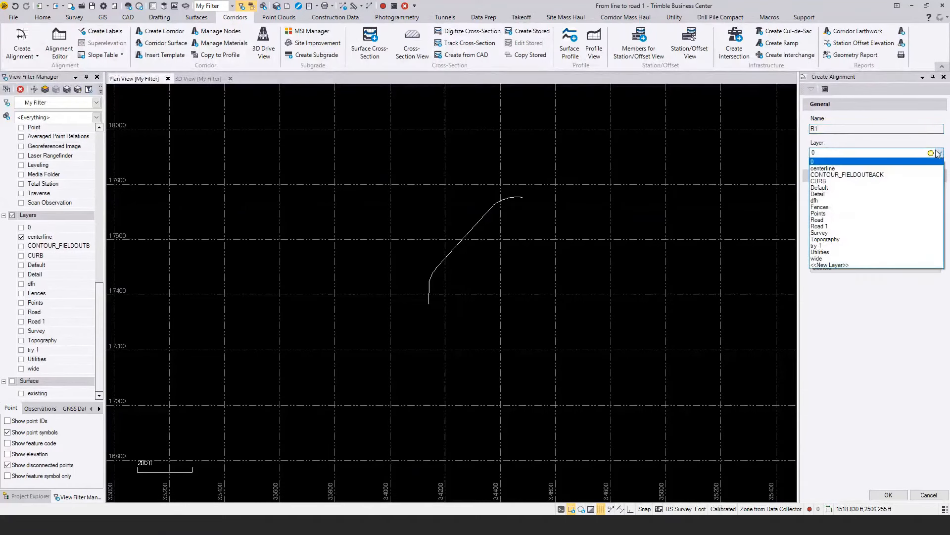
pyautogui.click(848, 265)
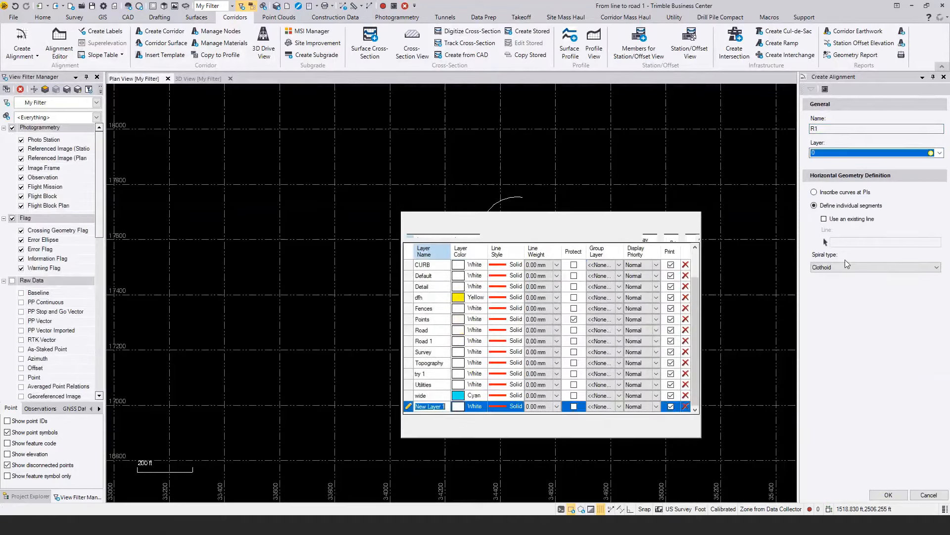
pyautogui.write('New Road')
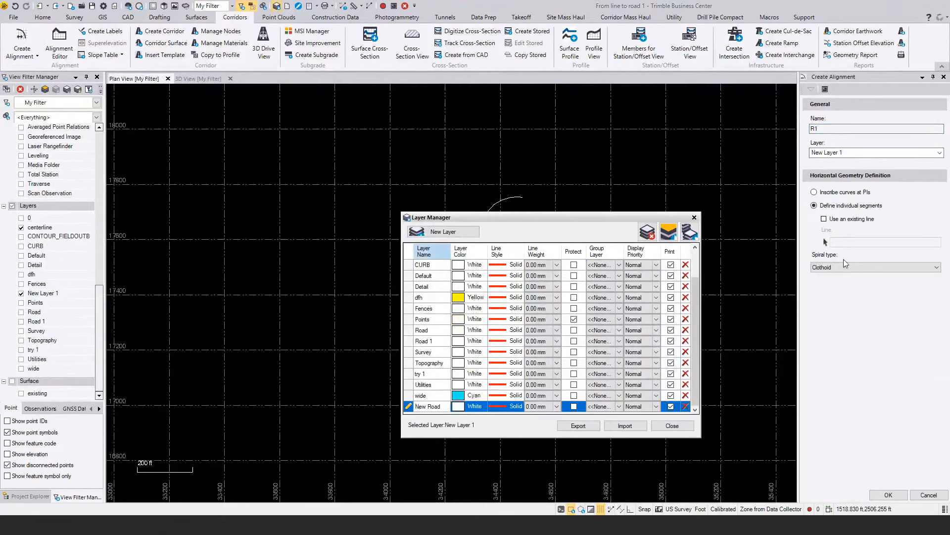
pyautogui.click(672, 426)
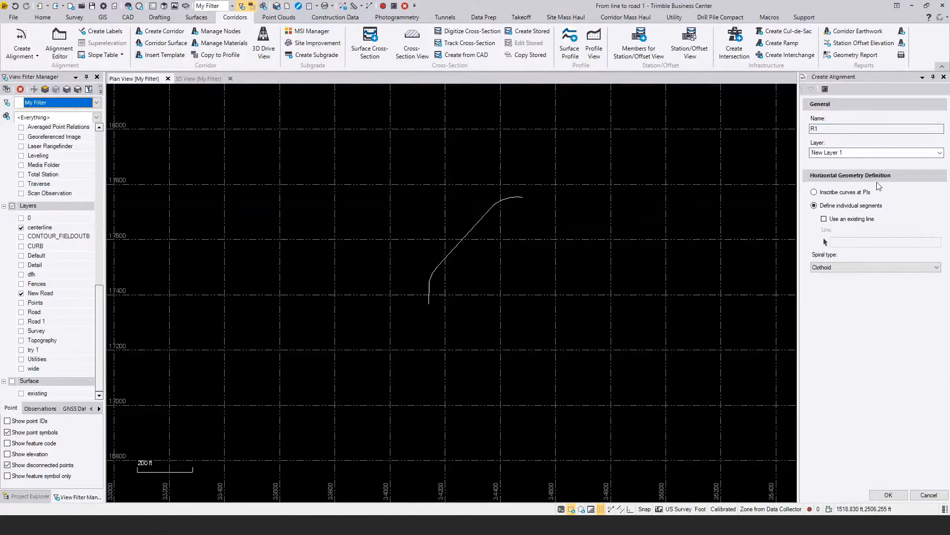
# Define the alignment's individual segments from the existing centerline linestring cl2 and create the alignment
pyautogui.scroll(-1, 863, 150)
pyautogui.click(824, 219)
pyautogui.click(849, 242)
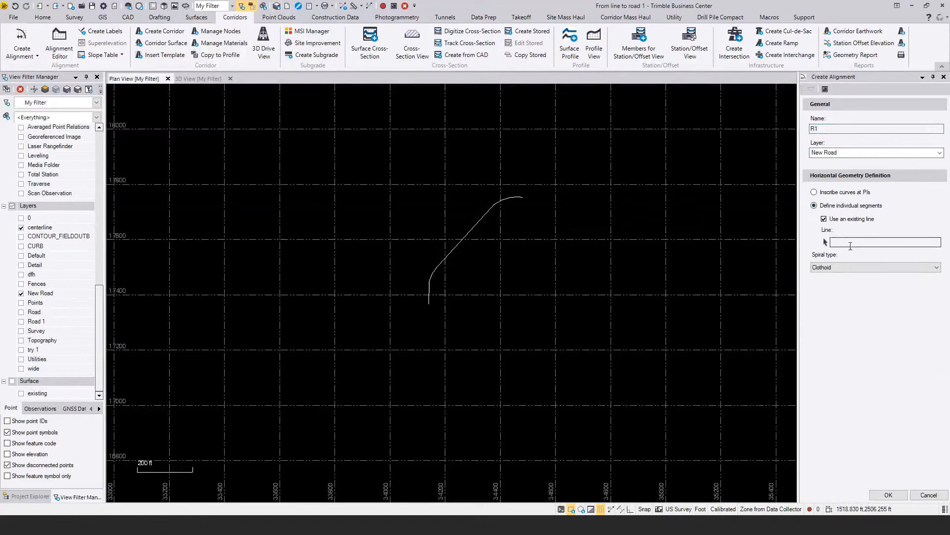
pyautogui.click(848, 241)
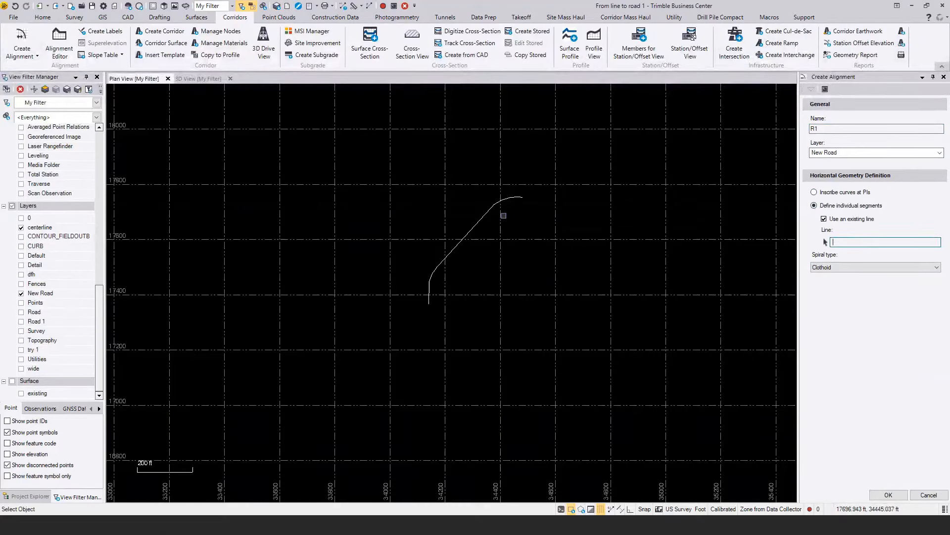
pyautogui.click(480, 219)
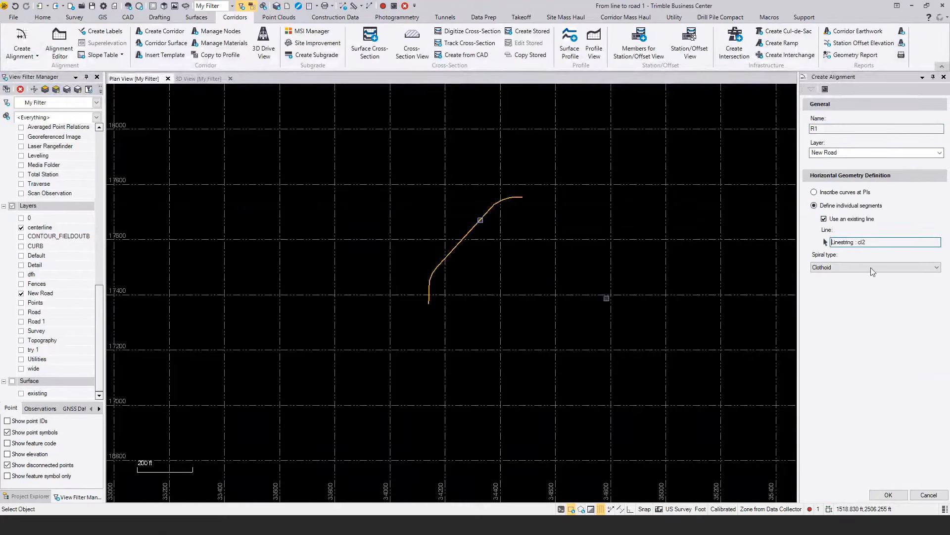
pyautogui.click(888, 494)
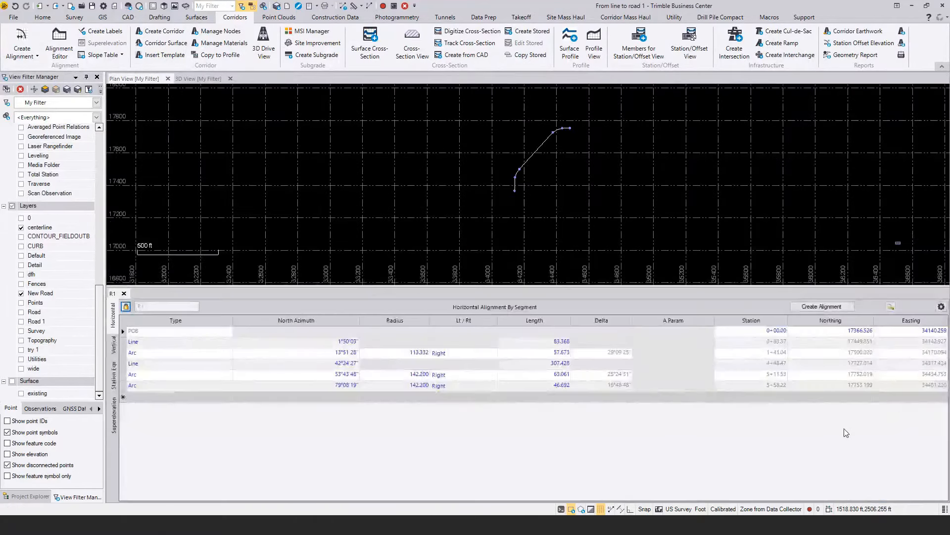
# Review the vertical PI types and horizontal segments of alignment R1, then close its editor
pyautogui.click(115, 348)
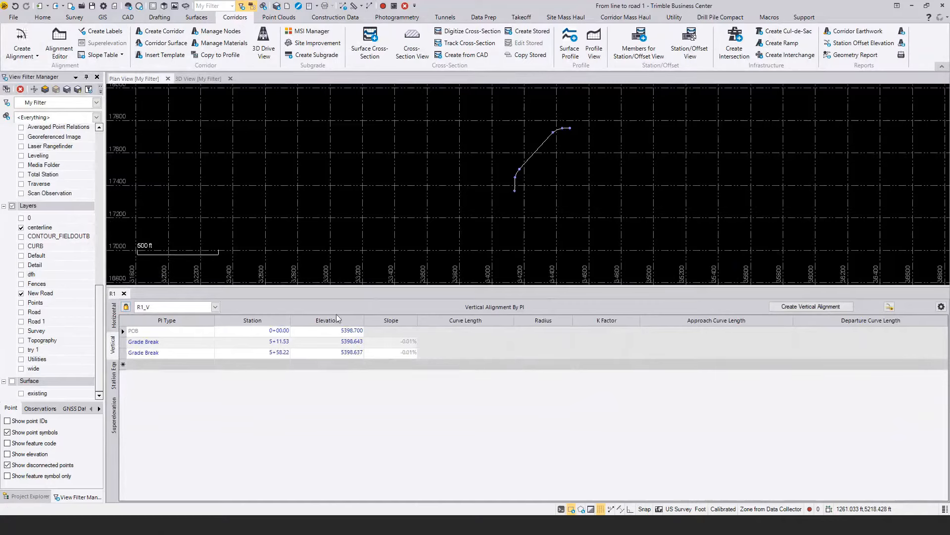
pyautogui.click(167, 342)
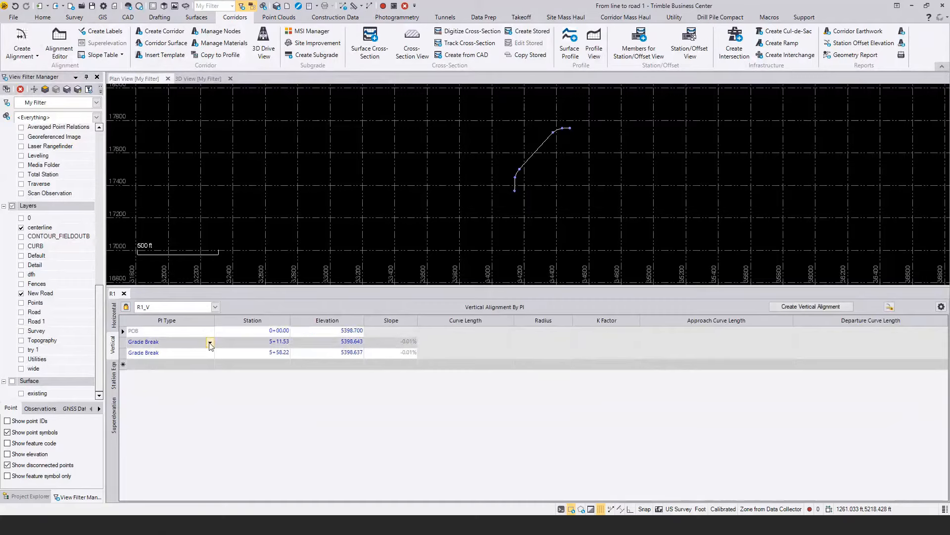
pyautogui.click(210, 343)
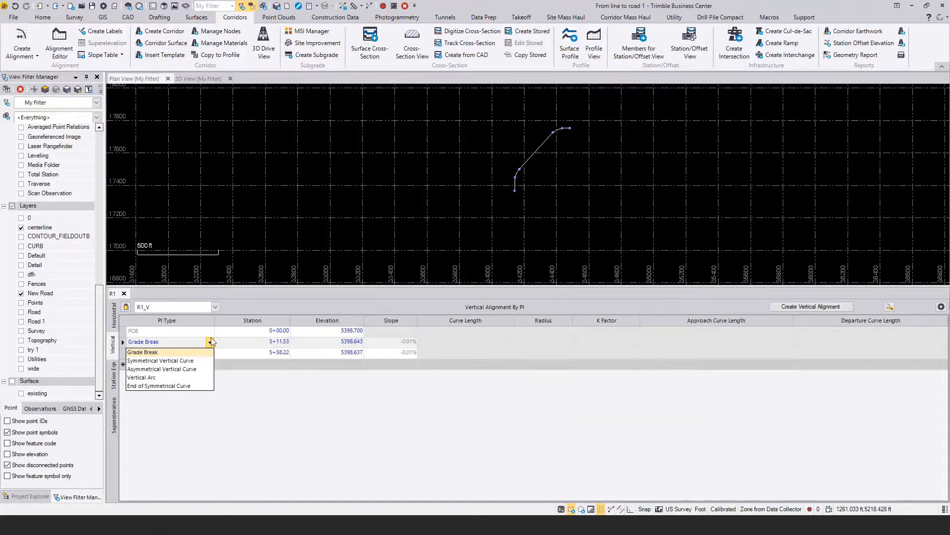
pyautogui.click(244, 290)
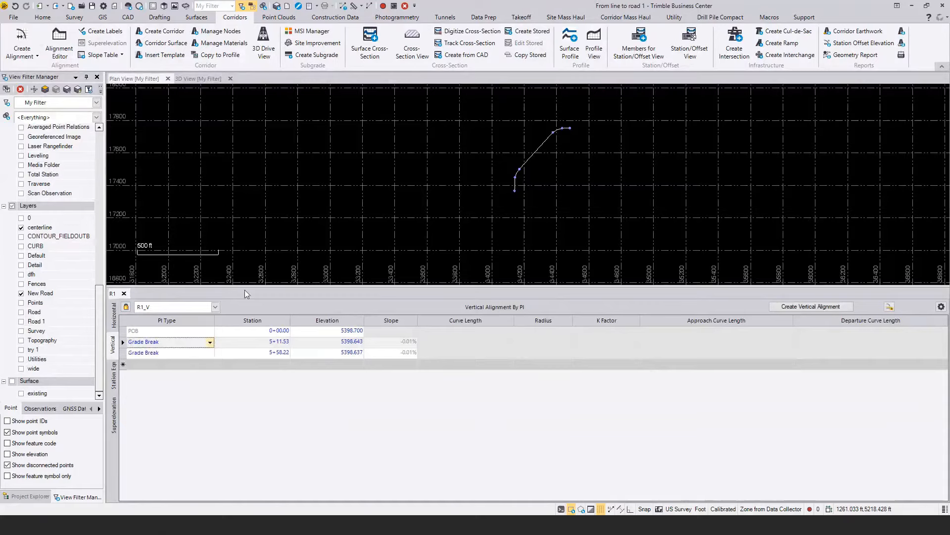
pyautogui.click(114, 316)
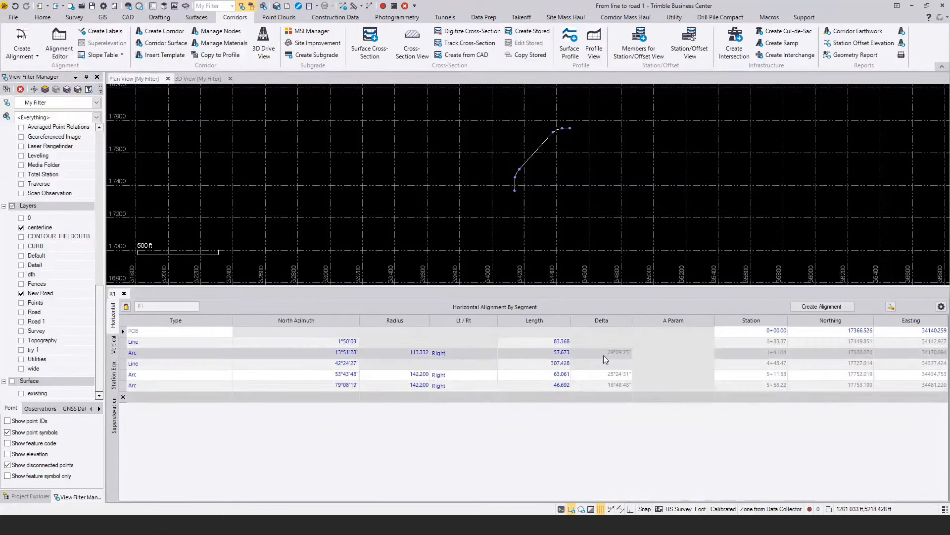
pyautogui.click(124, 293)
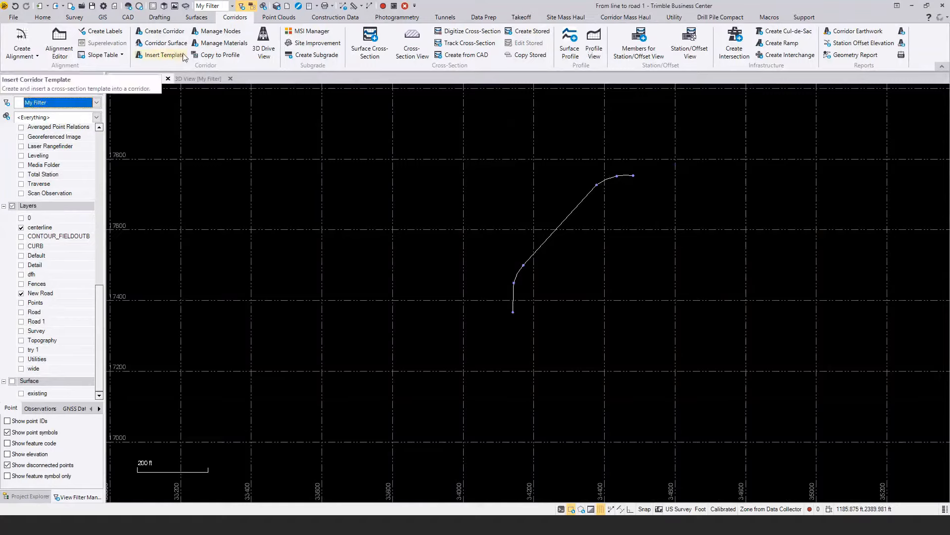
# Add a new entry to the corridor template node names
pyautogui.click(221, 33)
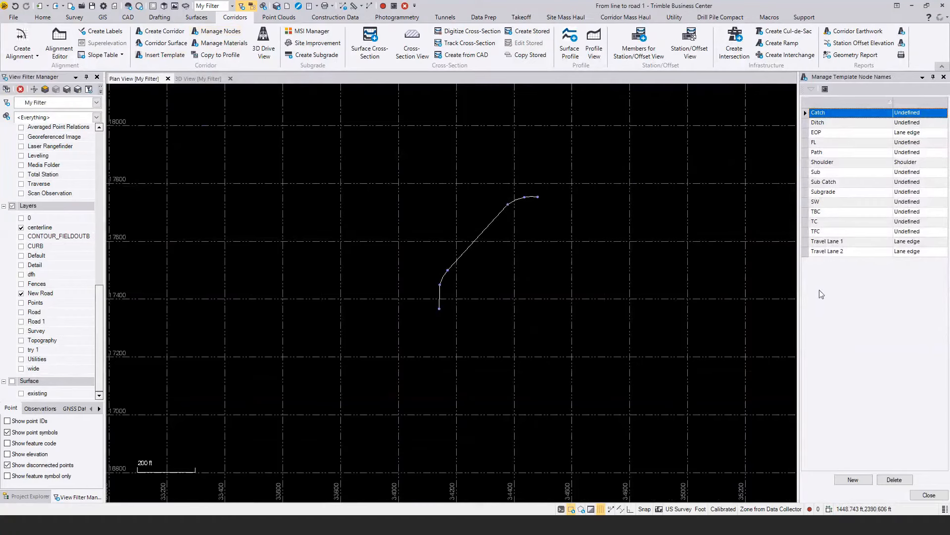
pyautogui.click(852, 479)
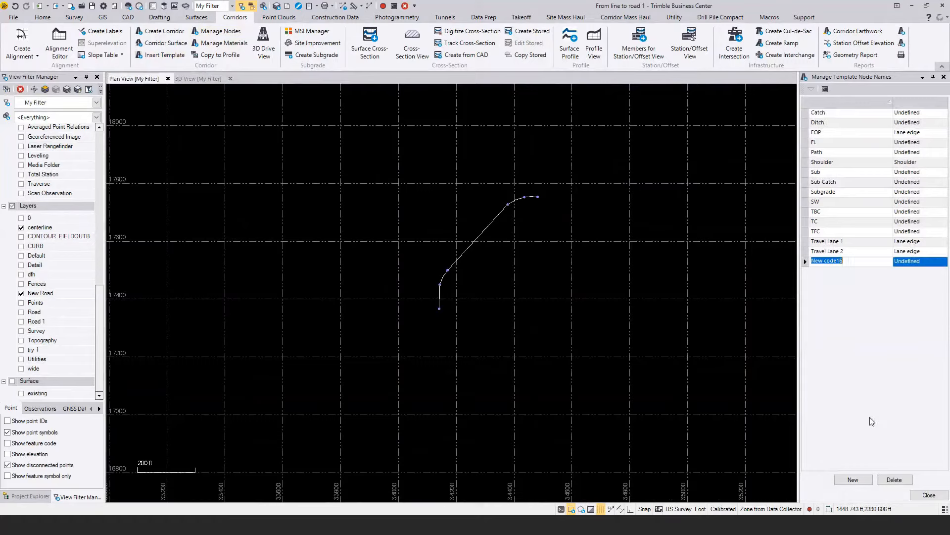
pyautogui.write('Trave')
pyautogui.write('l Lan')
pyautogui.press('BackSpace')
pyautogui.press('BackSpace')
pyautogui.press('BackSpace')
pyautogui.press('BackSpace')
pyautogui.press('BackSpace')
pyautogui.press('BackSpace')
pyautogui.press('BackSpace')
pyautogui.press('BackSpace')
pyautogui.press('BackSpace')
pyautogui.press('BackSpace')
pyautogui.press('BackSpace')
# Name the new template node Emergency Lane, set its type to Lane edge, and close the node name manager
pyautogui.write('Emergency Lane')
pyautogui.click(934, 263)
pyautogui.click(943, 262)
pyautogui.click(924, 283)
pyautogui.click(944, 262)
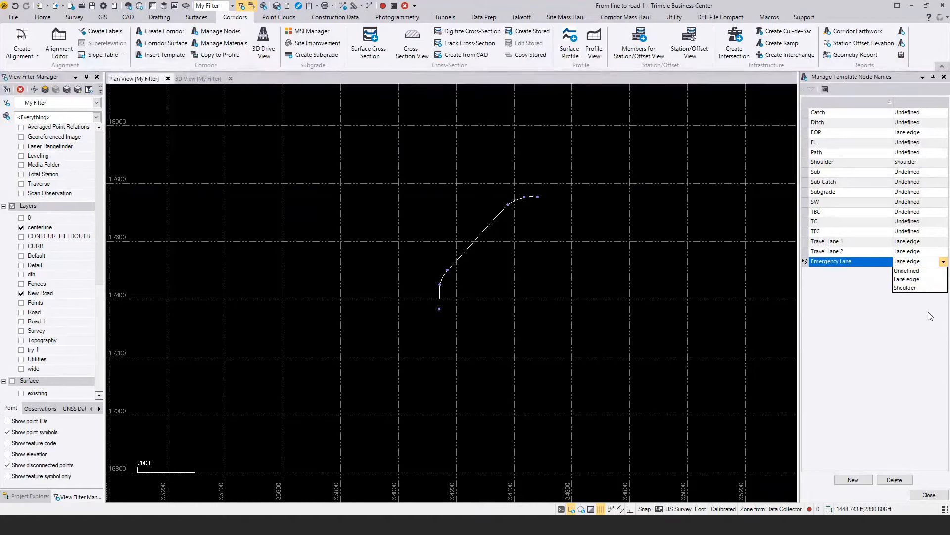
pyautogui.click(906, 279)
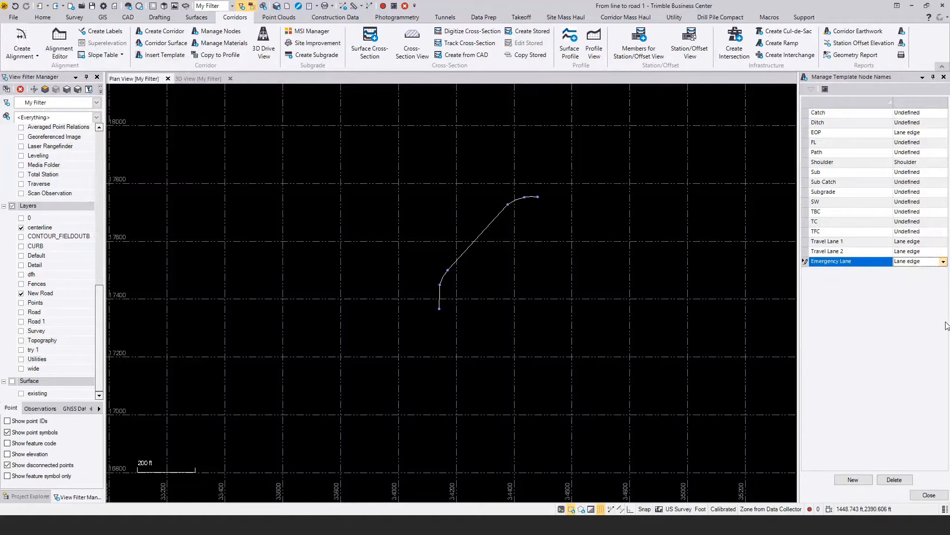
pyautogui.click(928, 495)
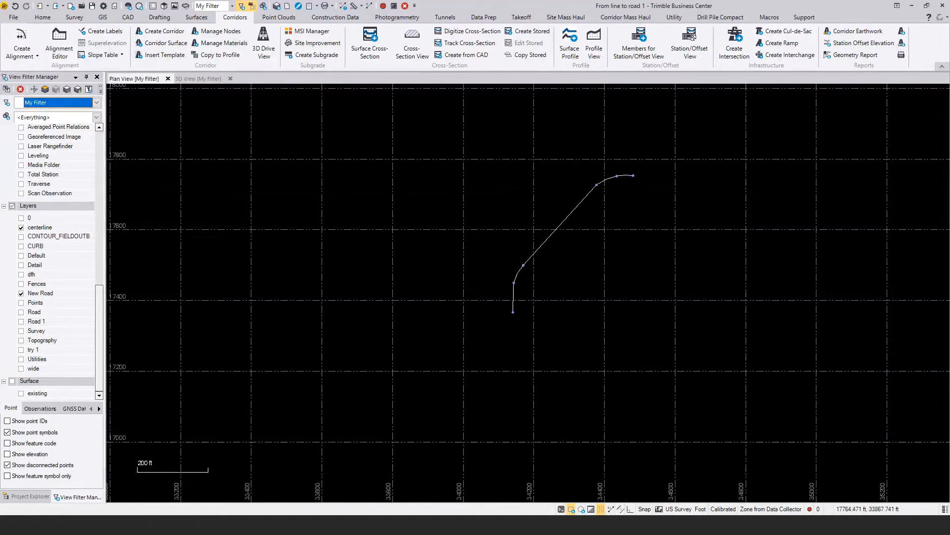
# Create a corridor named R1 from alignment R1 with the existing surface as original ground and reference surface
pyautogui.click(165, 31)
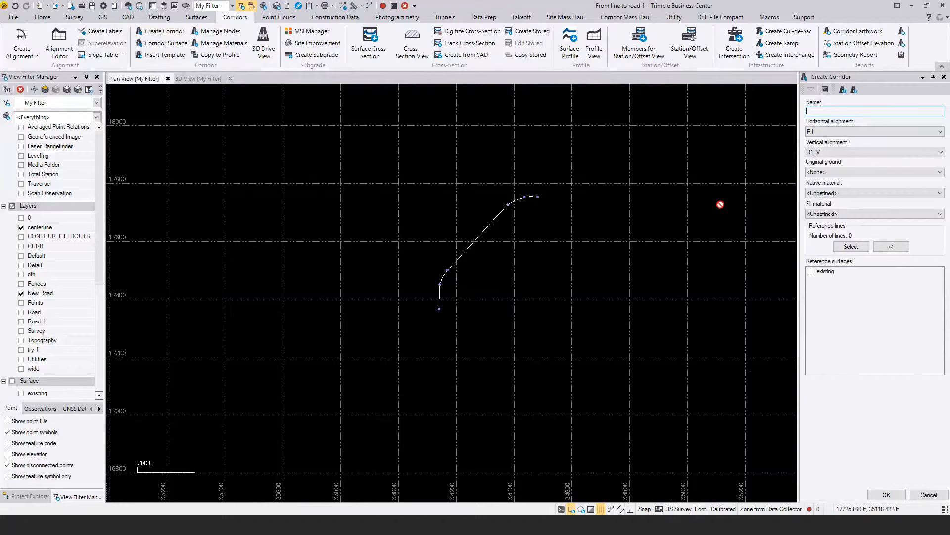
pyautogui.write('R1')
pyautogui.click(873, 172)
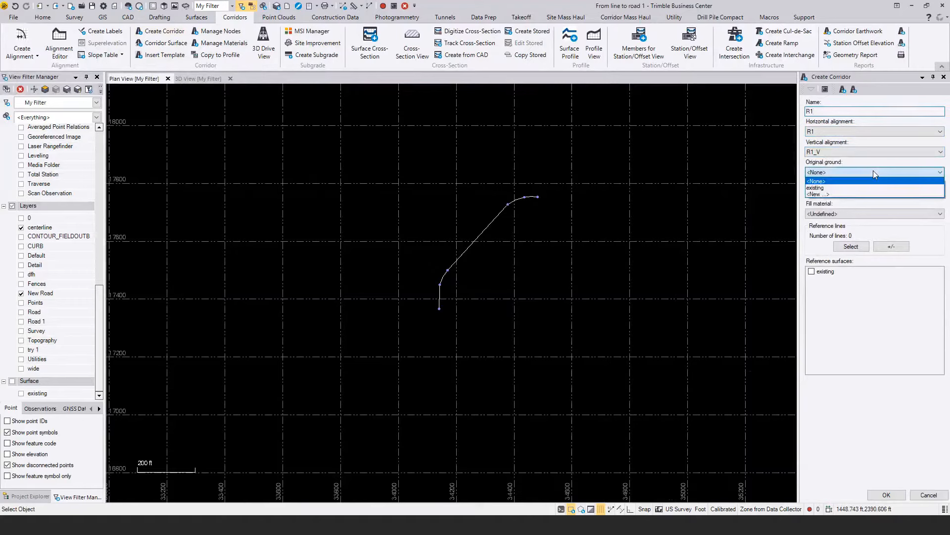
pyautogui.click(833, 189)
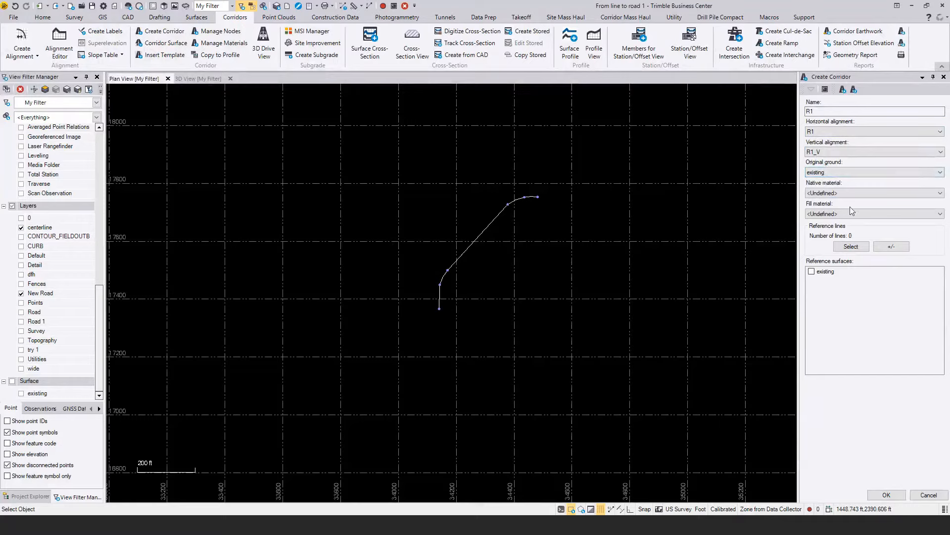
pyautogui.click(812, 272)
pyautogui.click(885, 494)
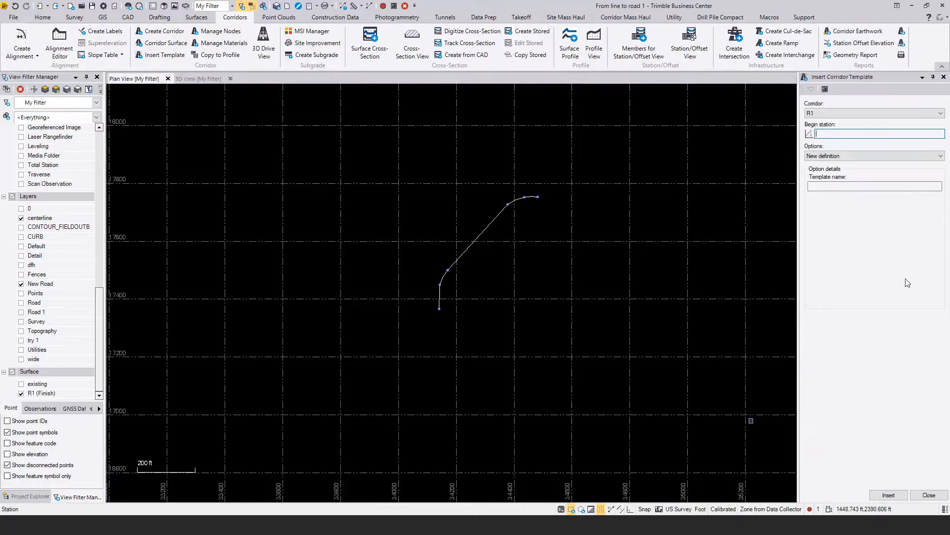
# Insert a new-definition template named R1a into corridor R1 at station 0+00.00
pyautogui.write('0')
pyautogui.click(845, 187)
pyautogui.write('R1a')
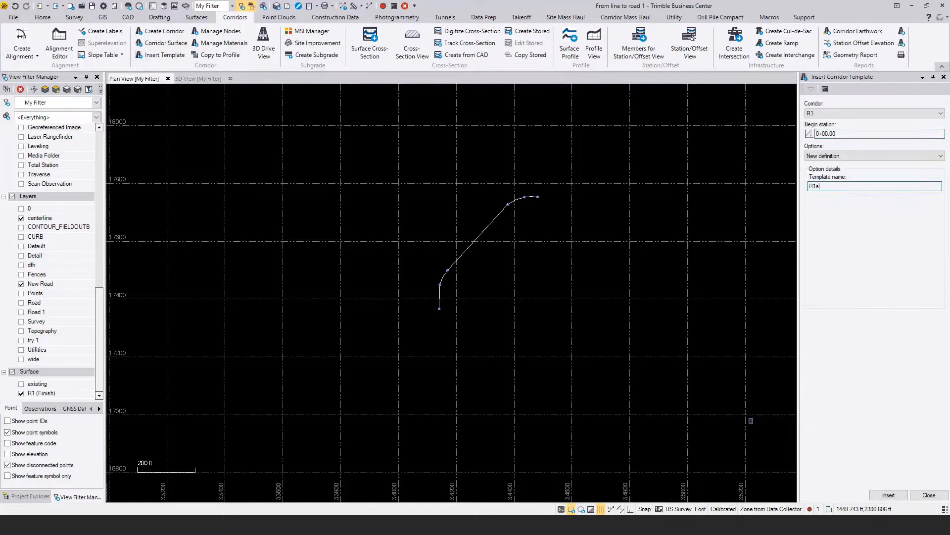
pyautogui.click(890, 495)
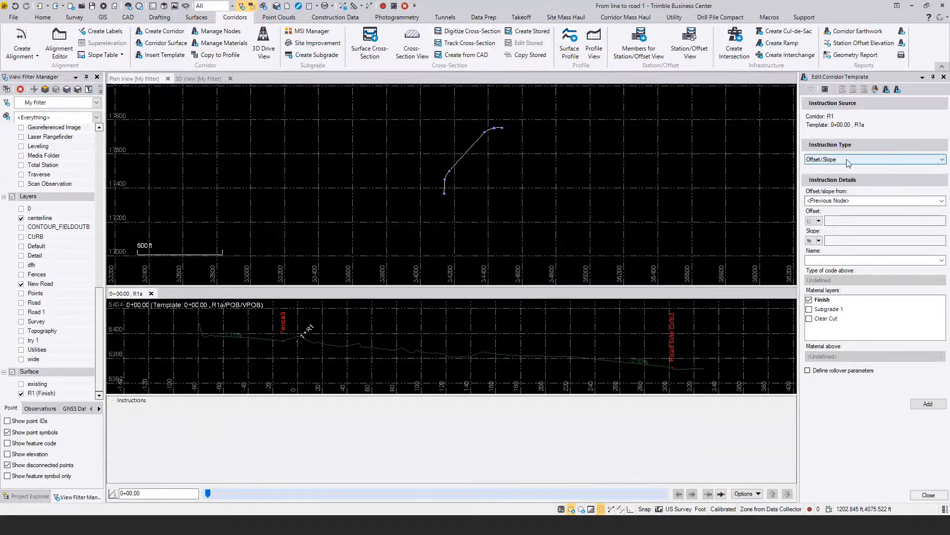
# Define an Offset/Slope instruction from node R1 with an offset of 12 ft and a slope of -2%
pyautogui.click(855, 200)
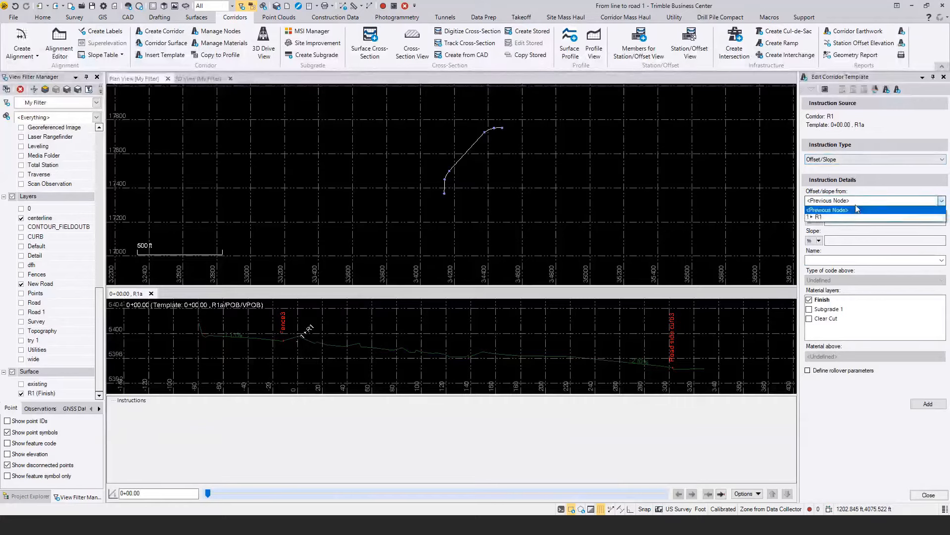
pyautogui.click(837, 216)
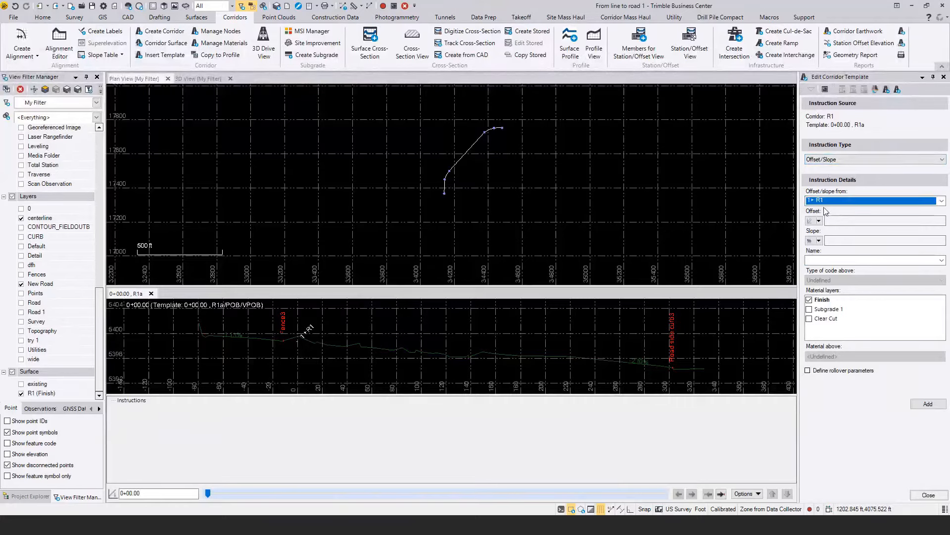
pyautogui.click(834, 219)
pyautogui.write('12')
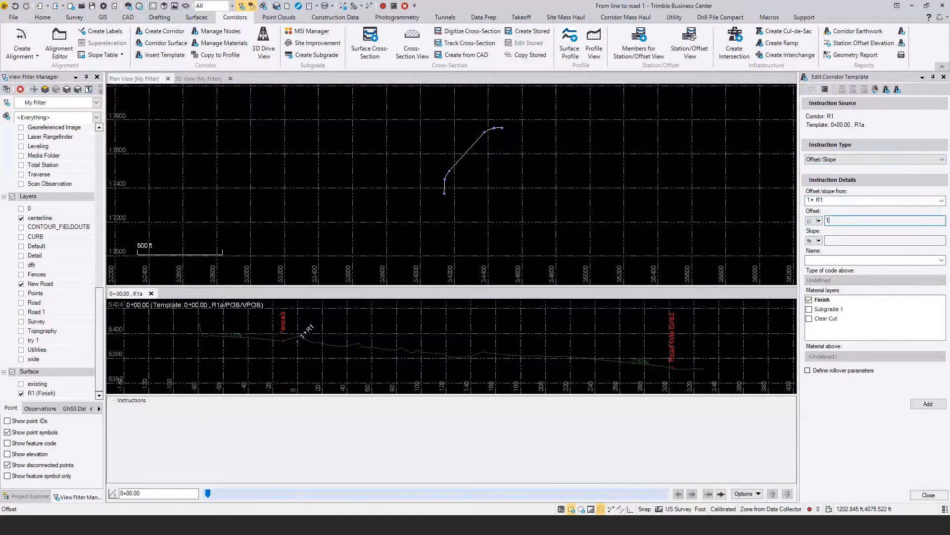
pyautogui.click(843, 240)
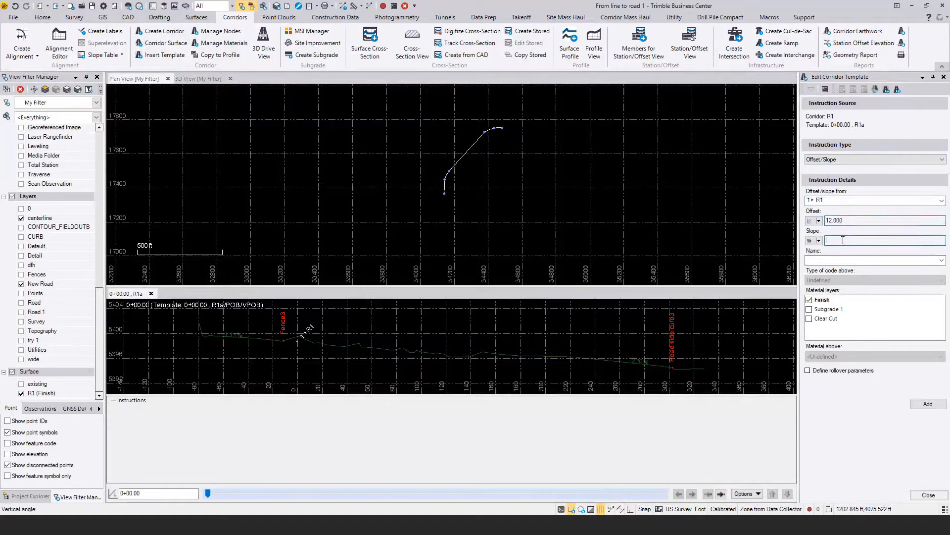
pyautogui.write('-2')
pyautogui.click(819, 221)
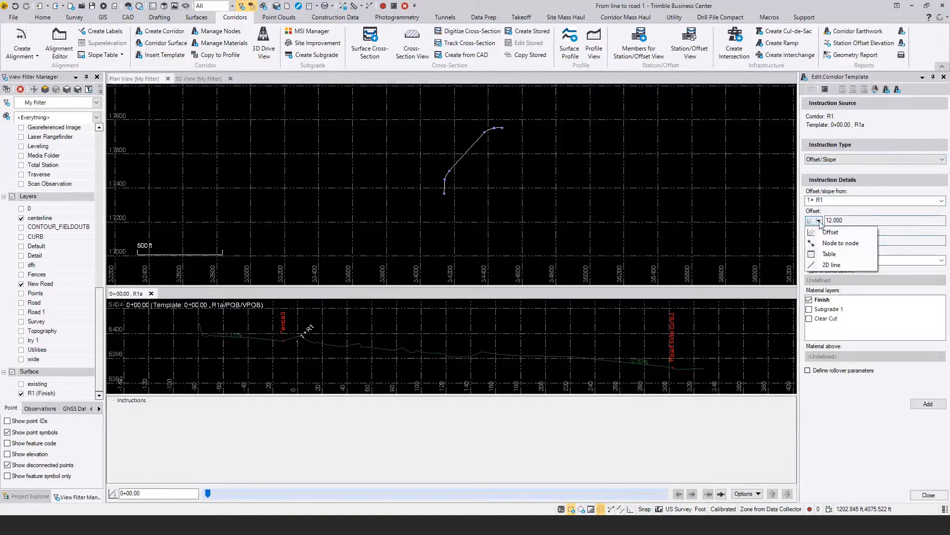
pyautogui.click(860, 221)
pyautogui.click(820, 241)
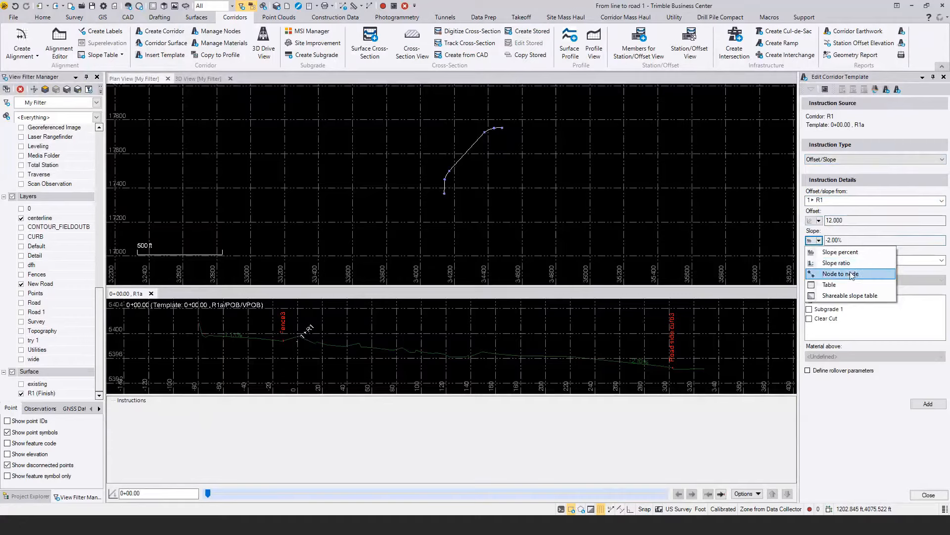
pyautogui.click(839, 296)
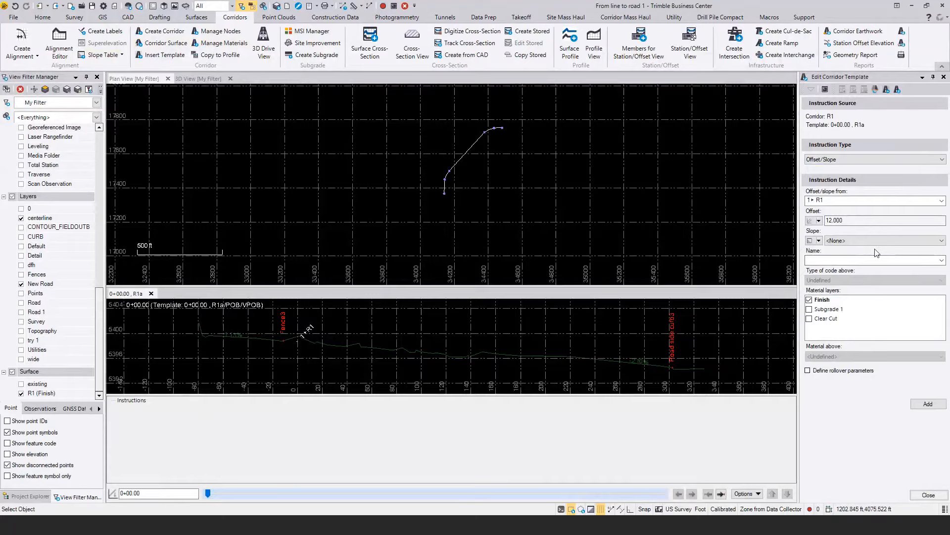
pyautogui.click(819, 240)
pyautogui.click(844, 248)
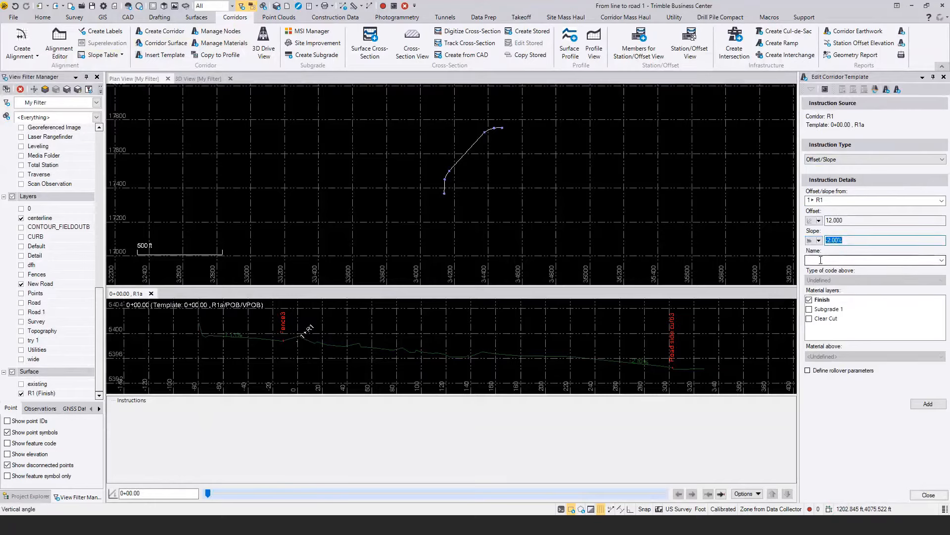
# Name the instruction's node Travel Lane 1 and add the instruction to the template
pyautogui.click(821, 260)
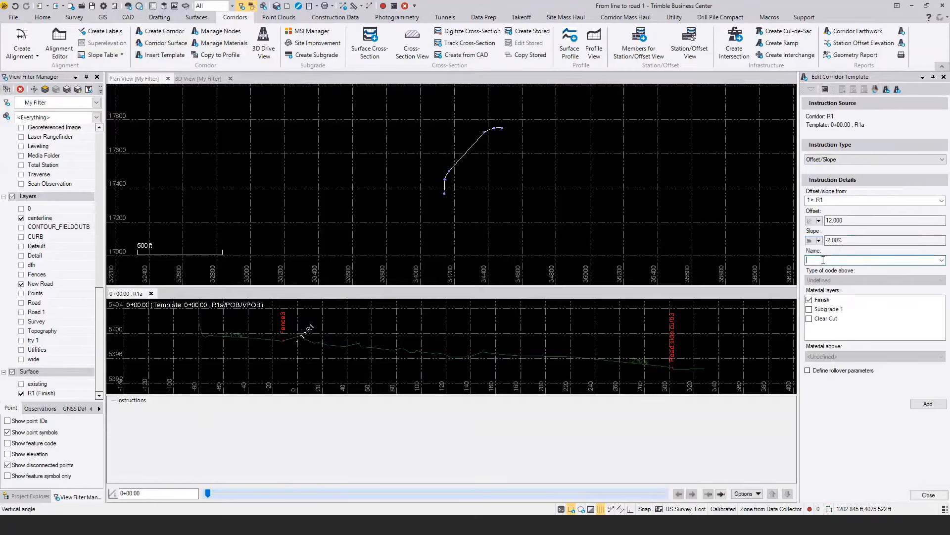
pyautogui.click(942, 261)
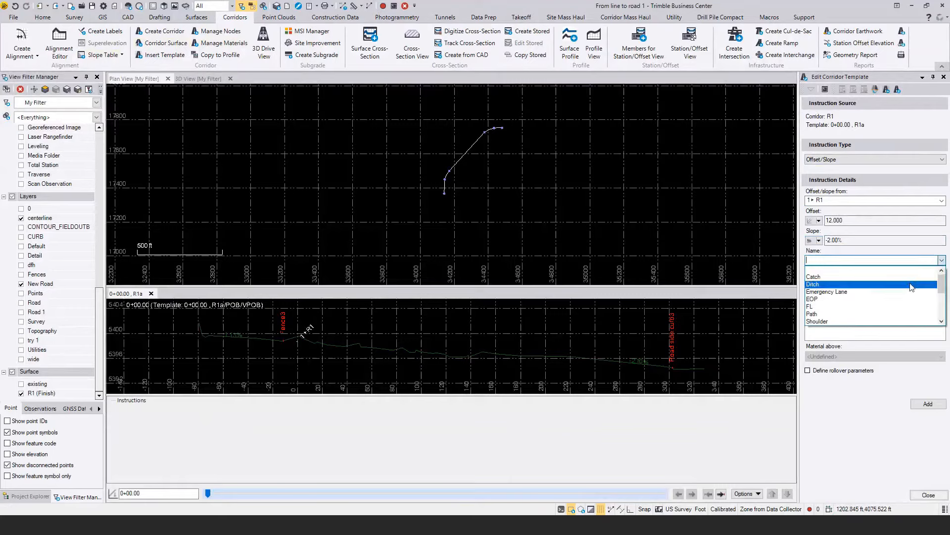
pyautogui.scroll(-2, 911, 294)
pyautogui.click(896, 316)
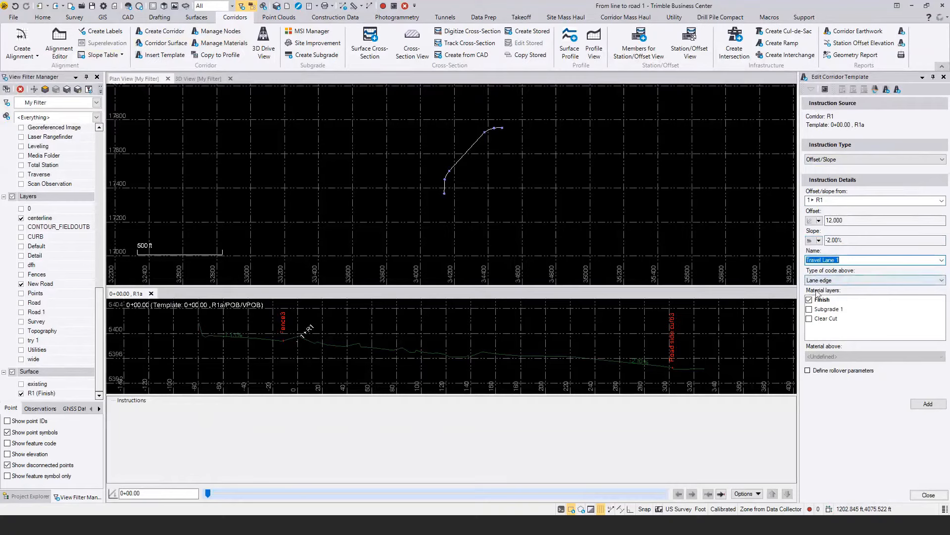
pyautogui.click(930, 405)
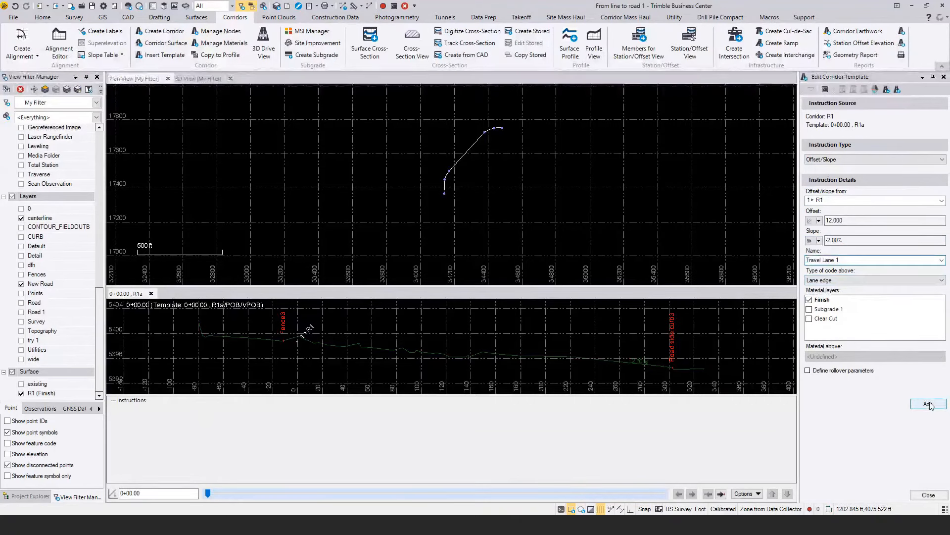
# Add an Offset/Slope instruction from the previous node with a 10 ft offset, -4% slope and the node name Shoulder
pyautogui.scroll(3, 275, 349)
pyautogui.scroll(5, 275, 350)
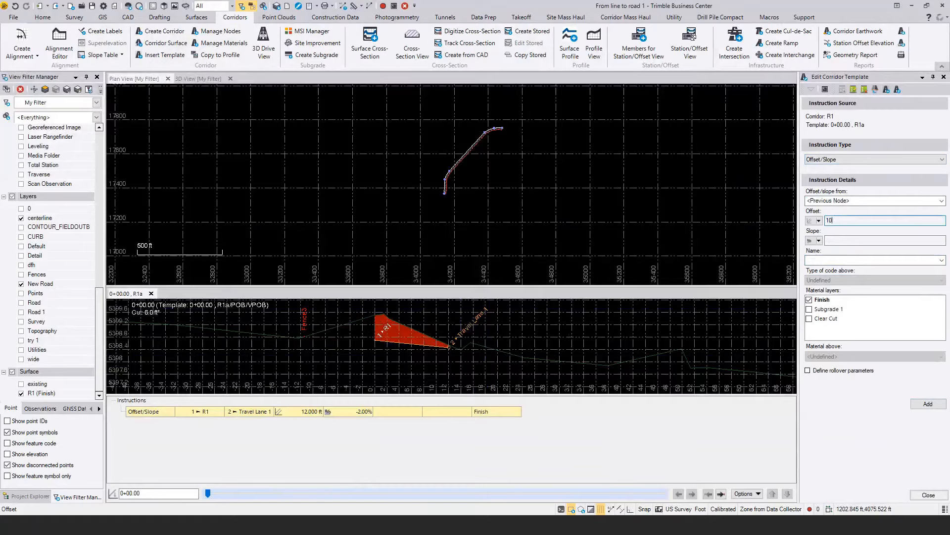
pyautogui.click(836, 241)
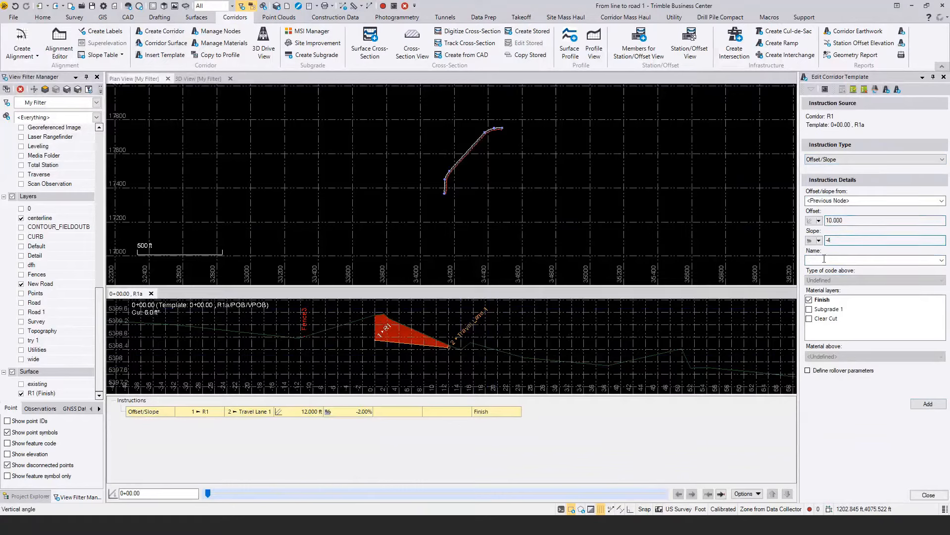
pyautogui.click(942, 261)
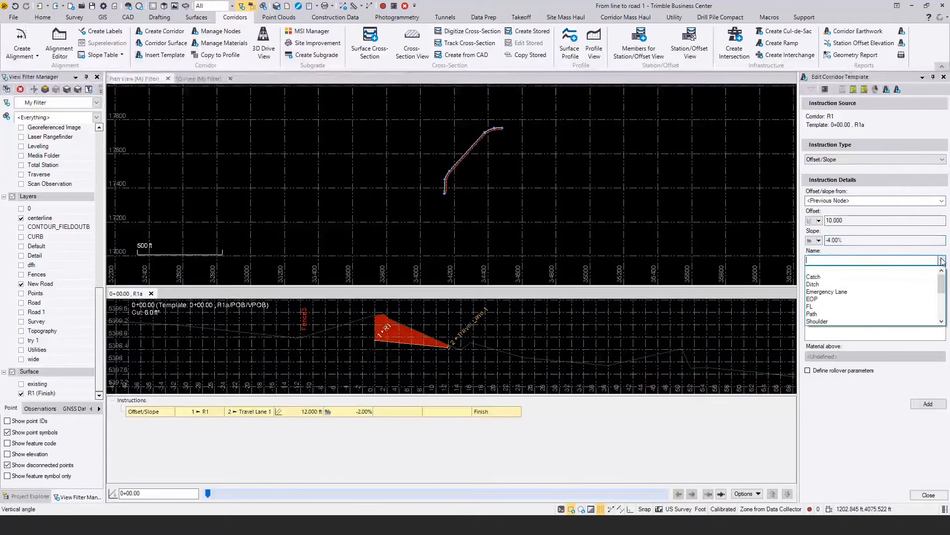
pyautogui.scroll(-1, 930, 277)
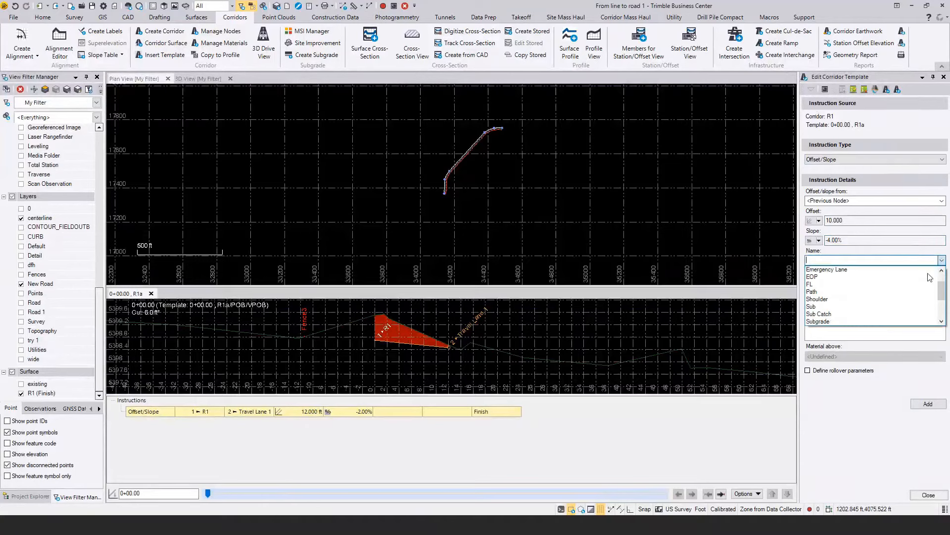
pyautogui.click(926, 299)
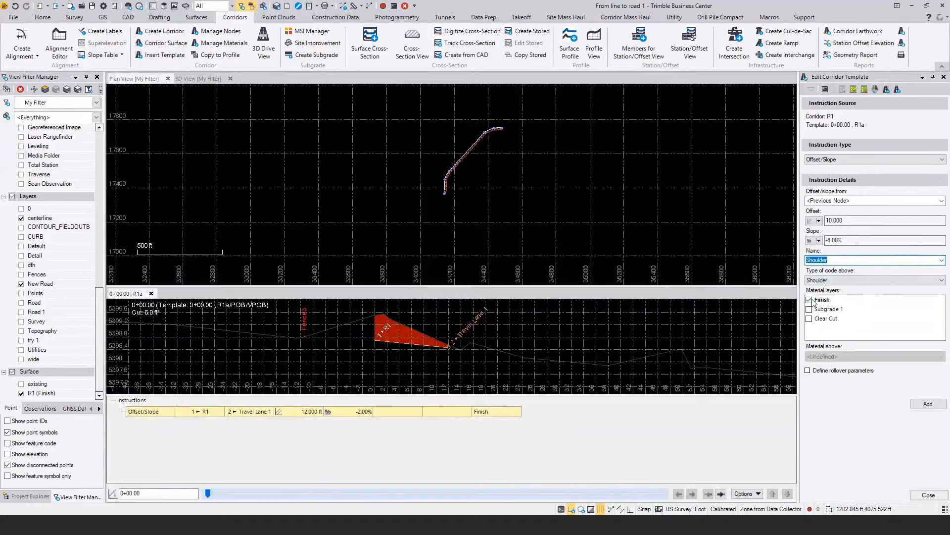
pyautogui.click(934, 405)
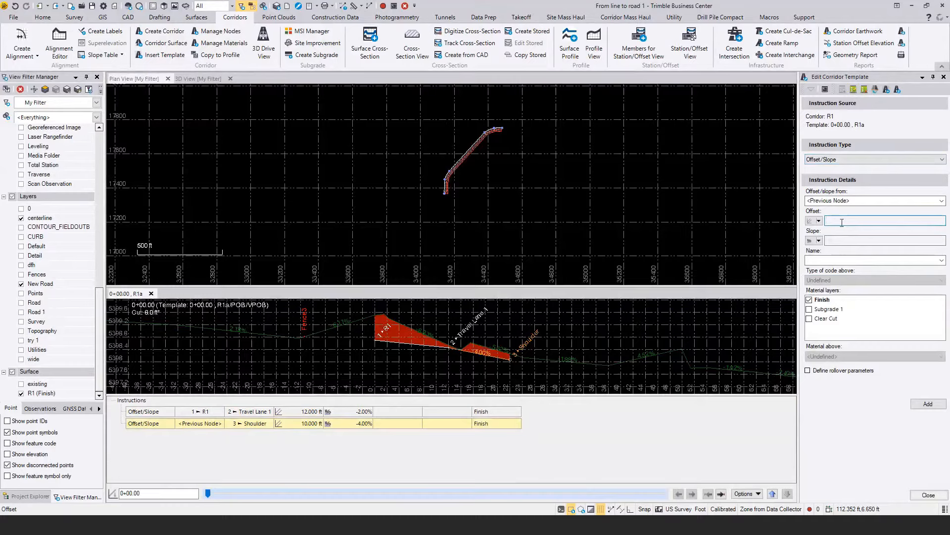
# Add an Offset/Slope instruction from the previous node with a 5 ft offset, -20% slope and the node name Ditch
pyautogui.write('5')
pyautogui.click(847, 238)
pyautogui.write('-20')
pyautogui.click(871, 260)
pyautogui.click(942, 260)
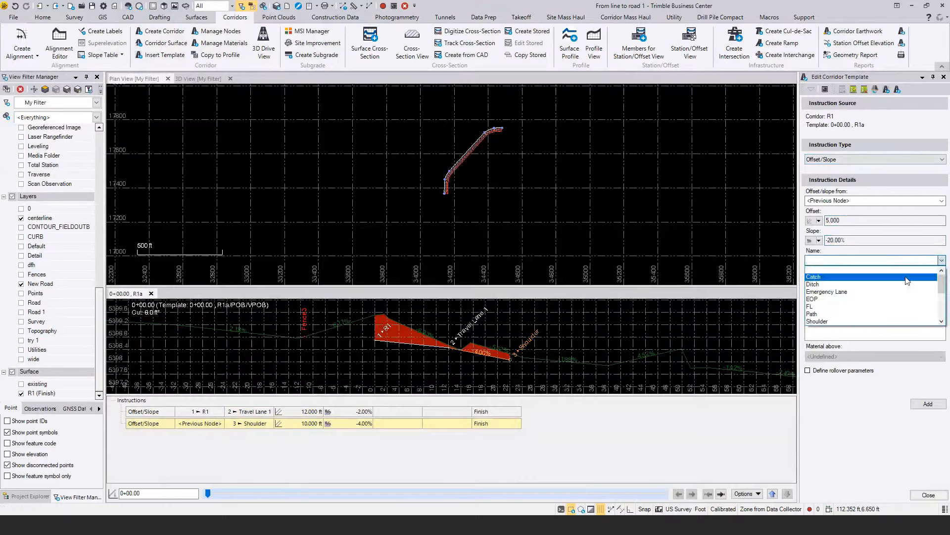
pyautogui.click(905, 284)
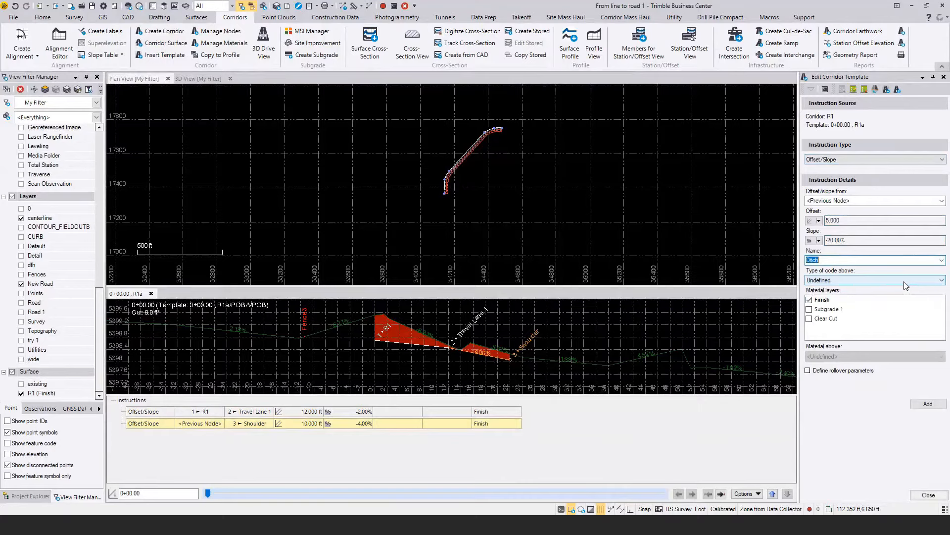
pyautogui.click(924, 404)
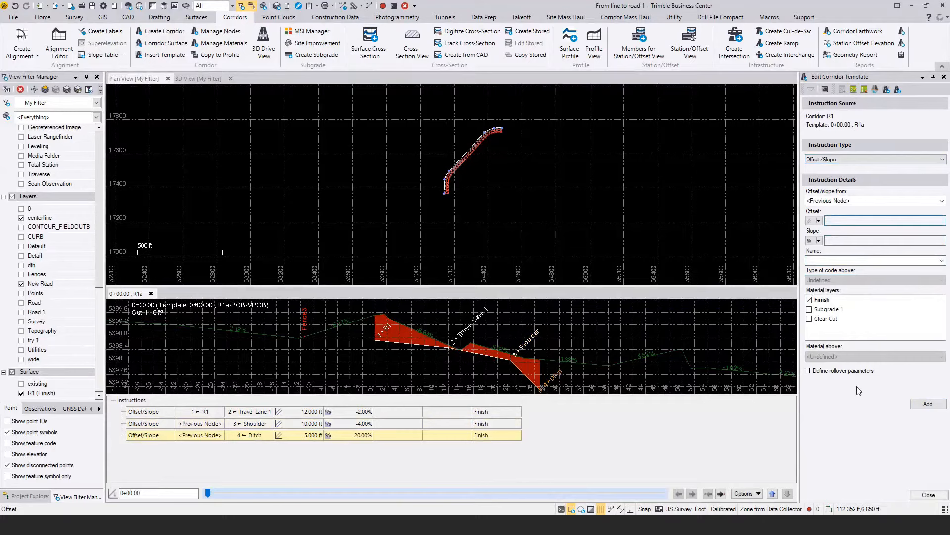
# Start a Side Slope instruction from the previous node, targeting the existing surface with a cut slope ratio of 1:2
pyautogui.click(883, 159)
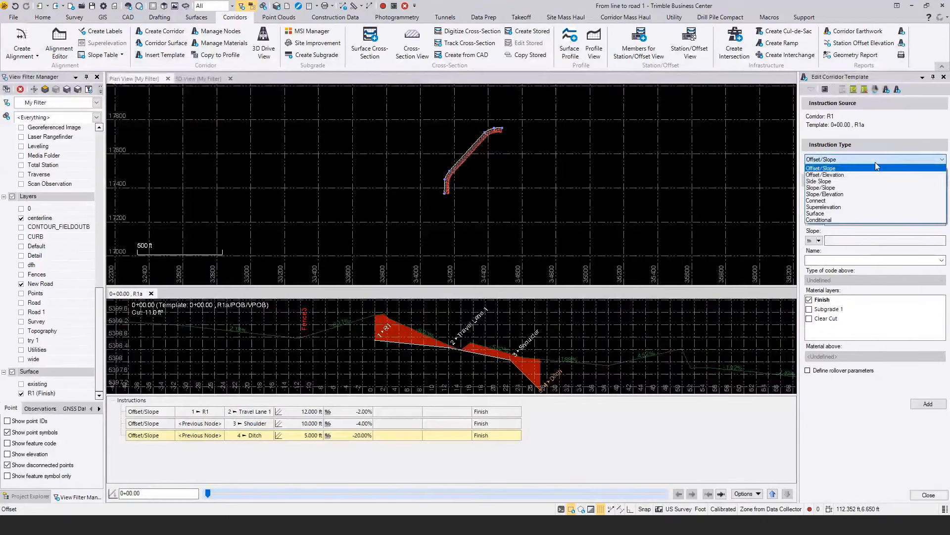
pyautogui.click(825, 182)
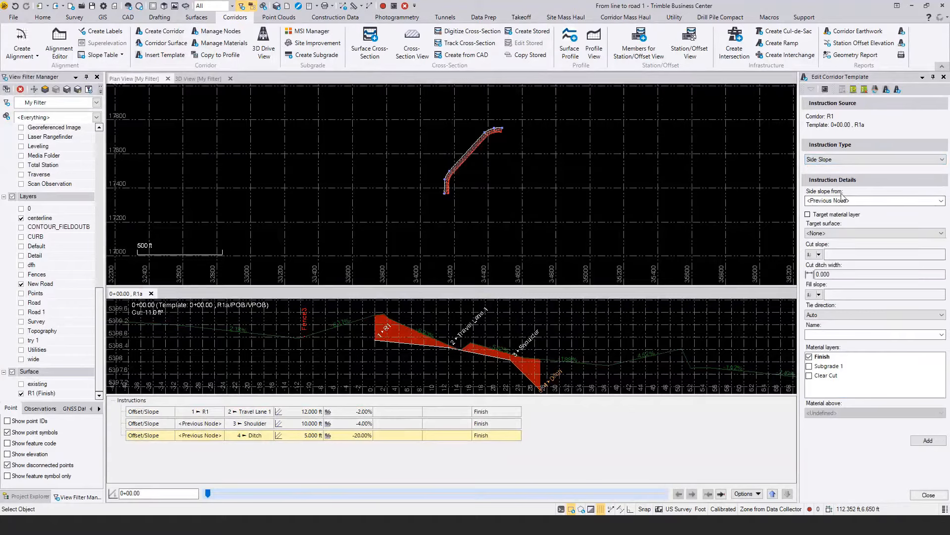
pyautogui.click(863, 229)
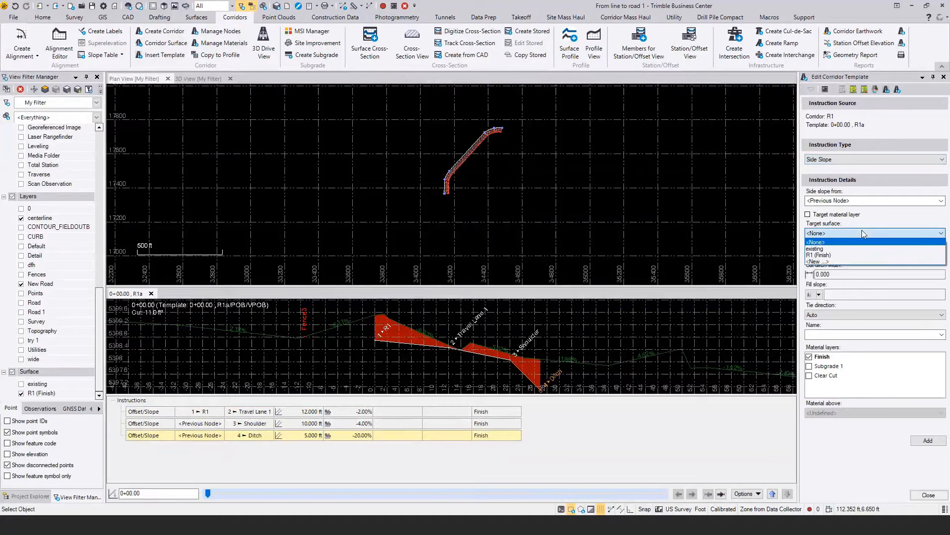
pyautogui.click(856, 249)
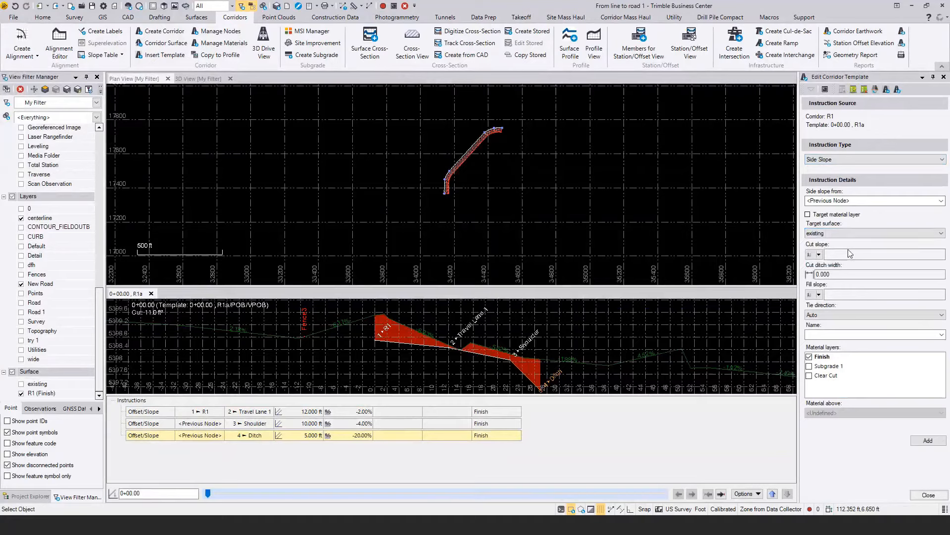
pyautogui.click(846, 253)
pyautogui.click(820, 255)
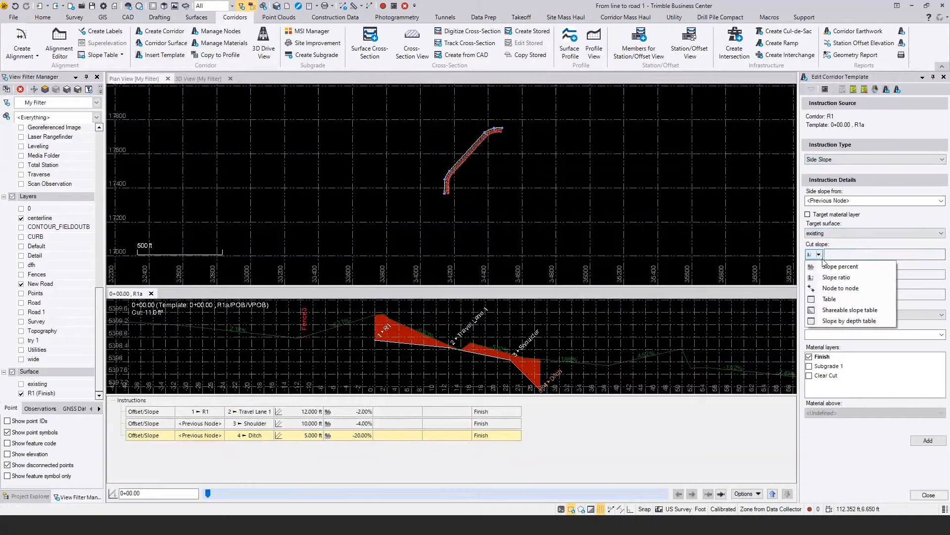
pyautogui.click(836, 277)
pyautogui.write('1:2')
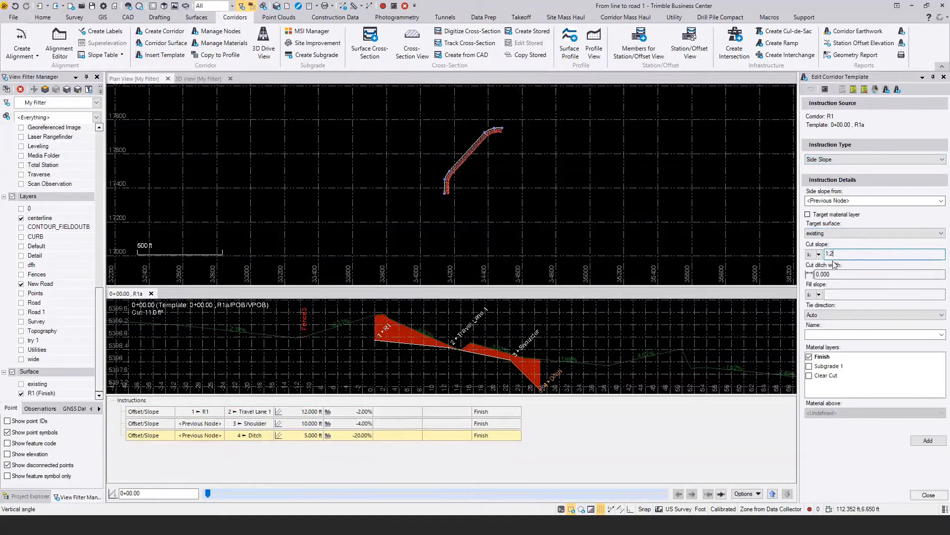
# Set the side slope's fill slope ratio to 1:5 and its cut ditch width to 3 ft
pyautogui.click(819, 294)
pyautogui.click(829, 317)
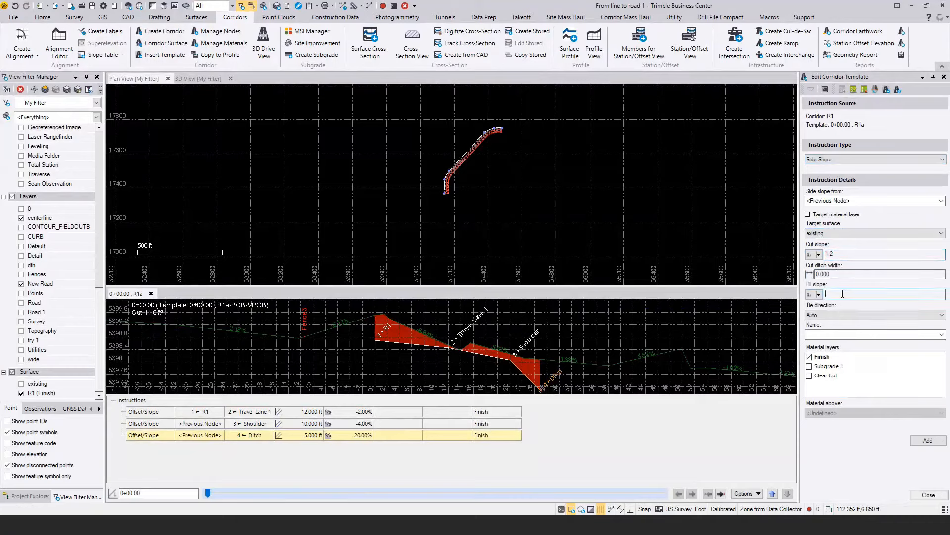
pyautogui.write('1:5')
pyautogui.click(840, 275)
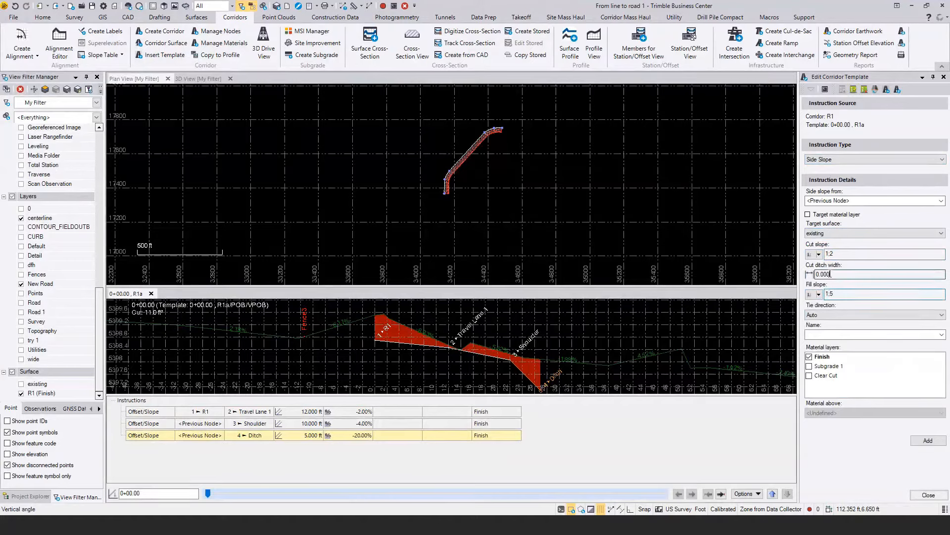
pyautogui.write('3')
# Name the side slope node Catch, keep the tie direction on Auto, and try to add the instruction
pyautogui.click(935, 335)
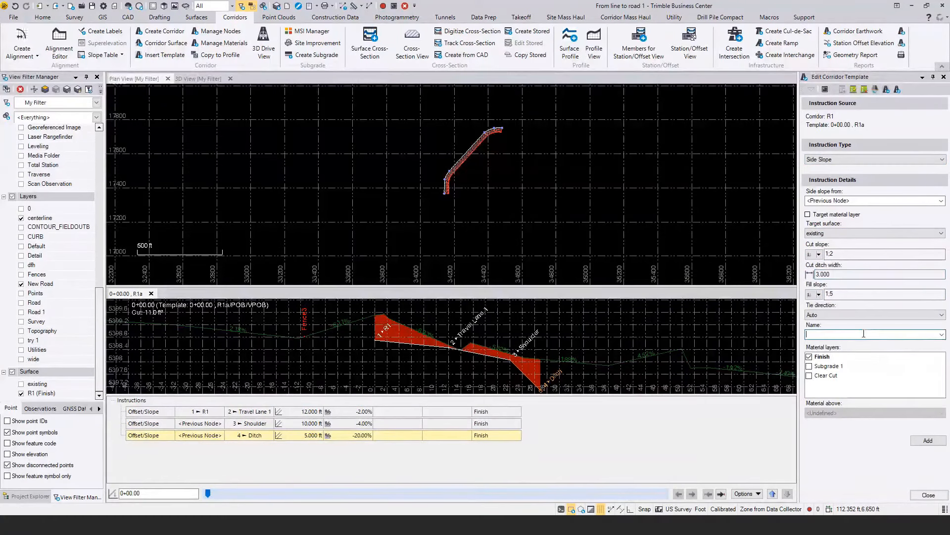
pyautogui.click(942, 335)
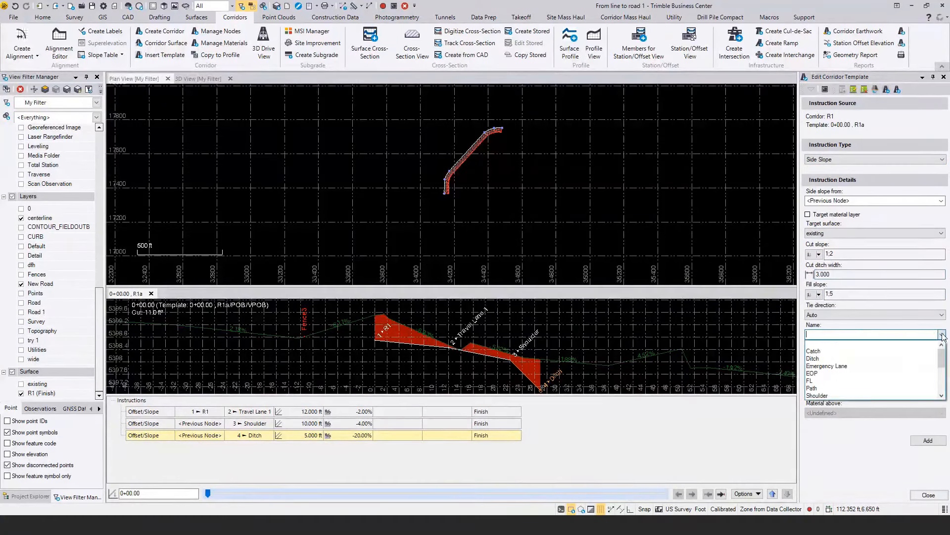
pyautogui.click(872, 350)
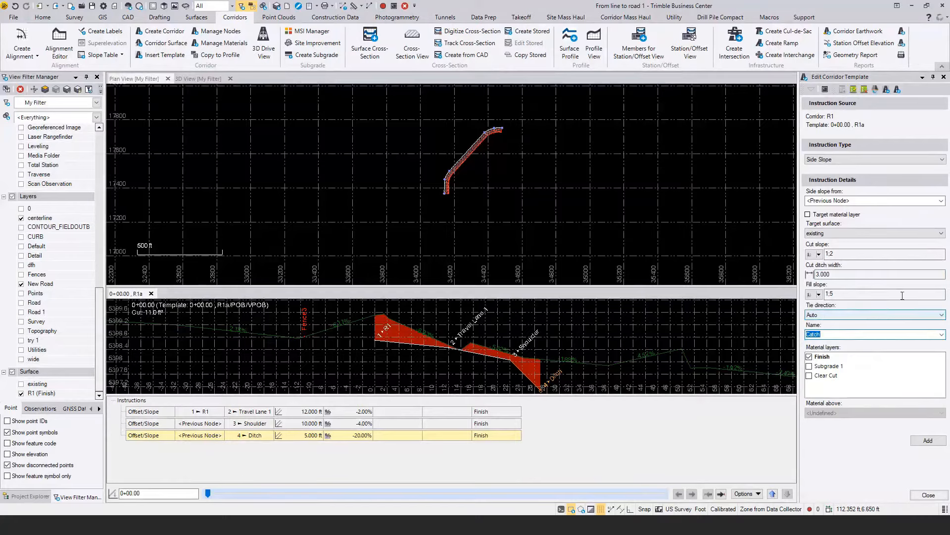
pyautogui.click(942, 315)
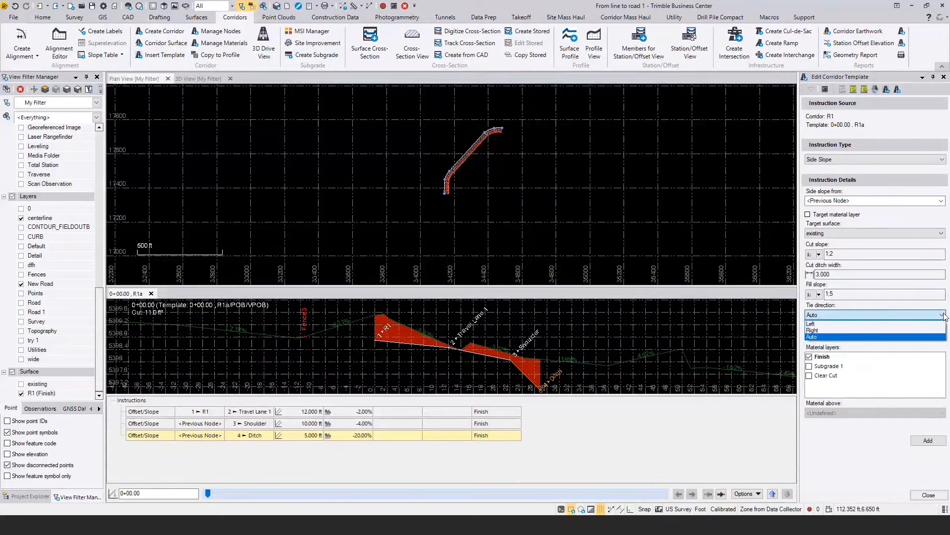
pyautogui.click(922, 304)
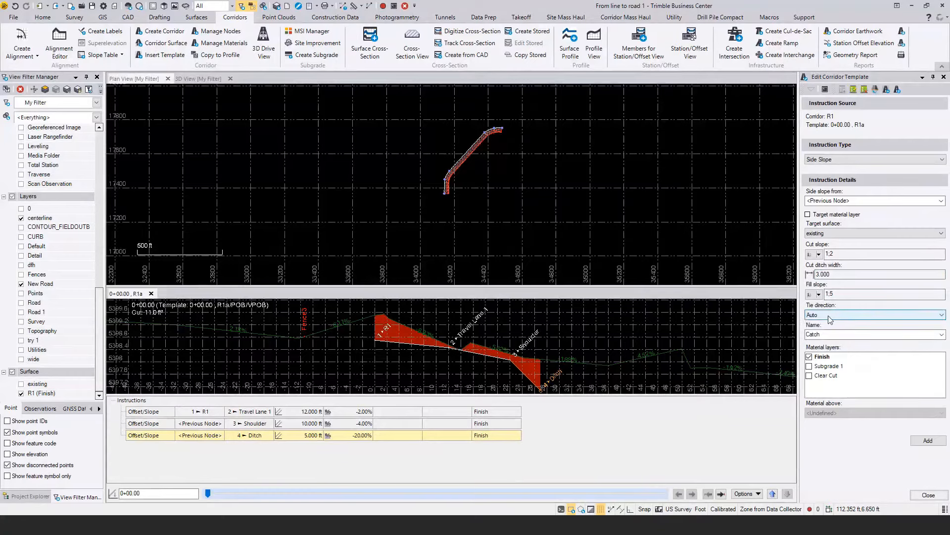
pyautogui.click(927, 441)
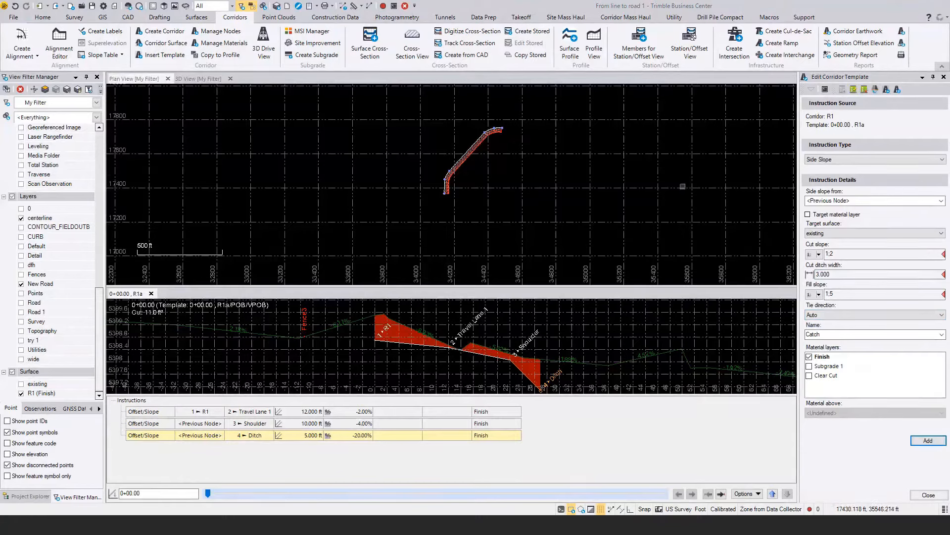
# Correct the side slope's cut slope ratio to 1:2 and its fill slope ratio to 1:5
pyautogui.click(830, 254)
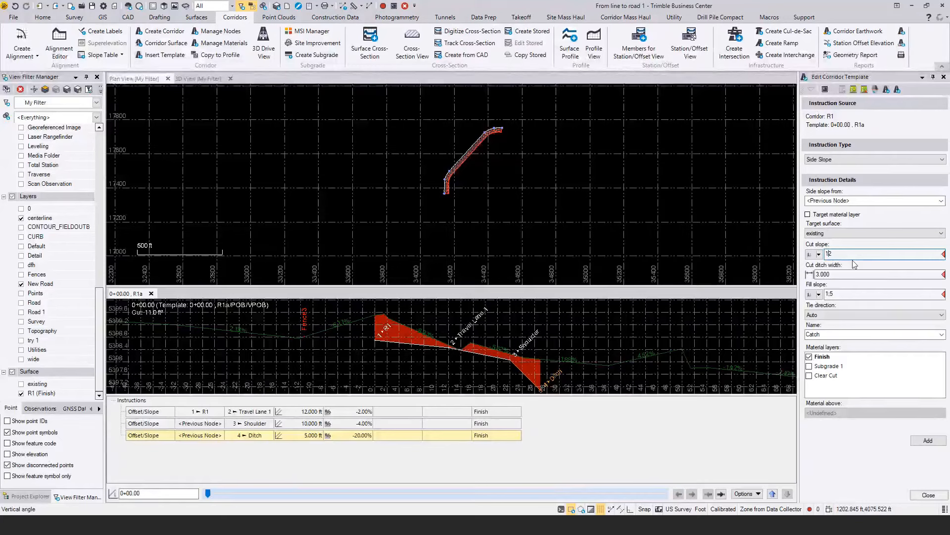
pyautogui.write(':')
pyautogui.click(852, 295)
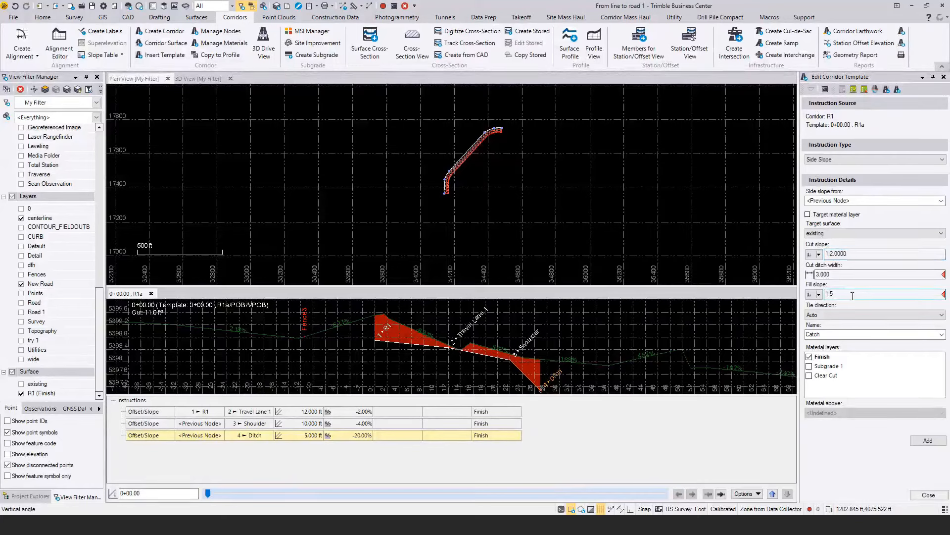
pyautogui.press('BackSpace')
pyautogui.write(':')
pyautogui.click(841, 334)
# Add the Catch side slope instruction with its 3 ft cut ditch width, and mirror the template's instructions to the other side of the centerline
pyautogui.click(822, 275)
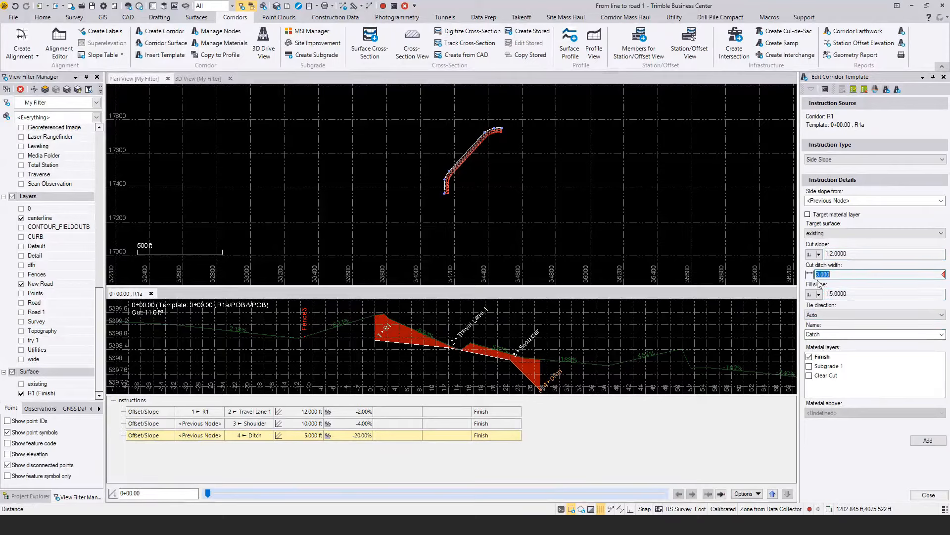
pyautogui.click(848, 335)
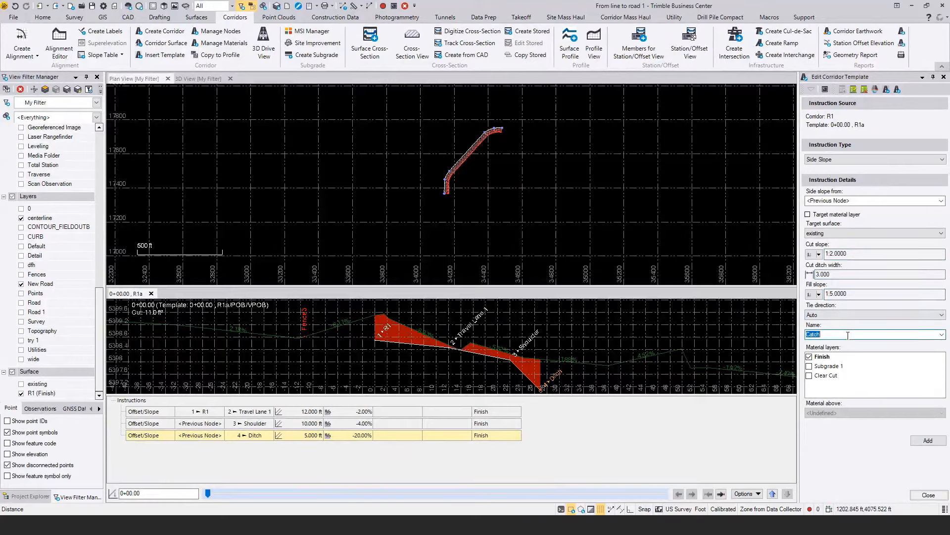
pyautogui.click(924, 441)
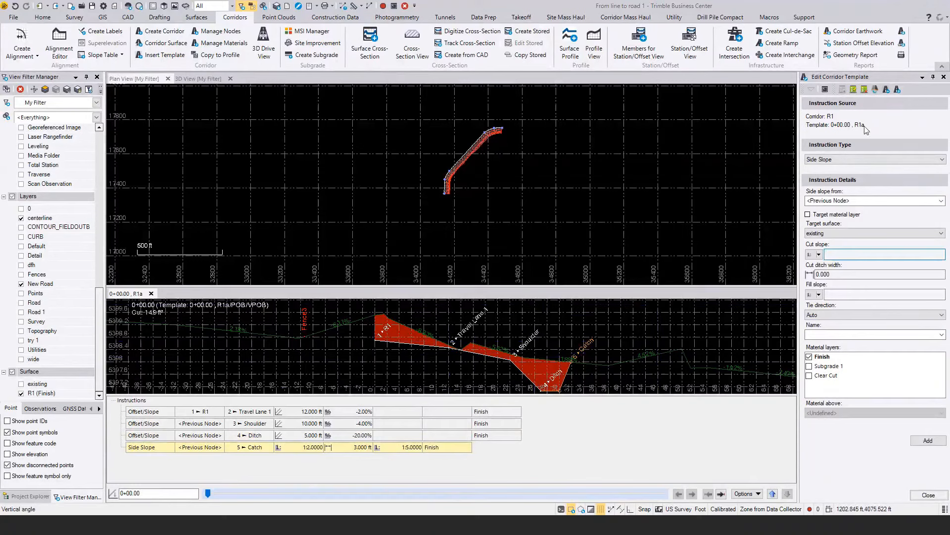
pyautogui.click(873, 89)
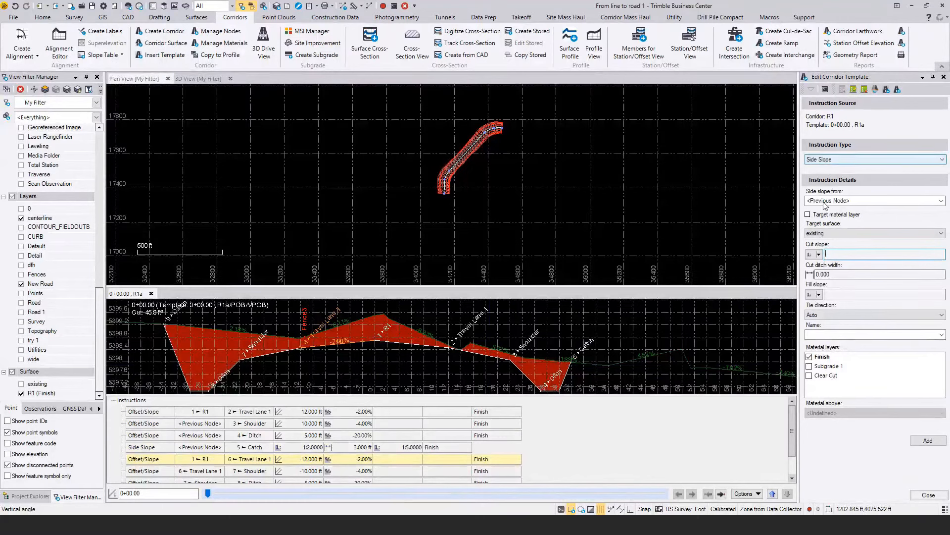
# Switch the instruction type to Offset/Elevation
pyautogui.click(942, 159)
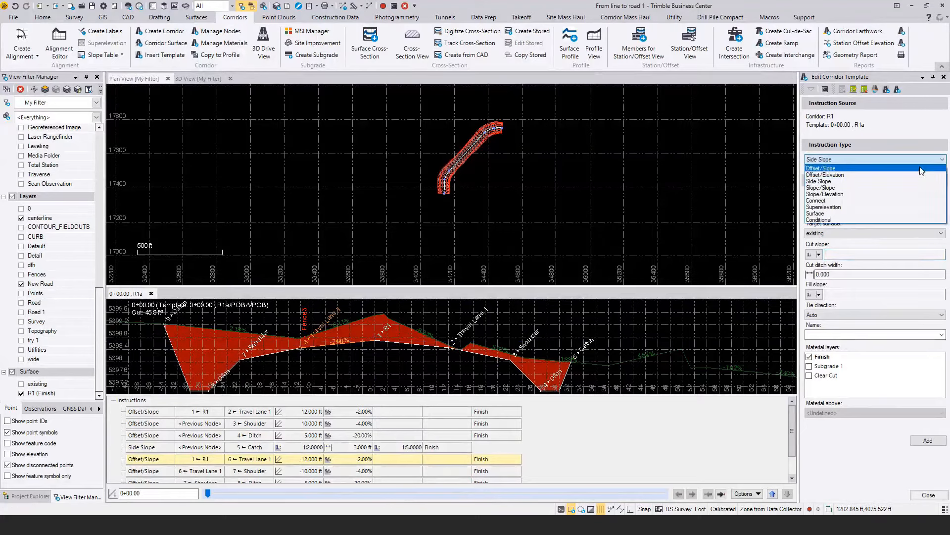
pyautogui.click(849, 175)
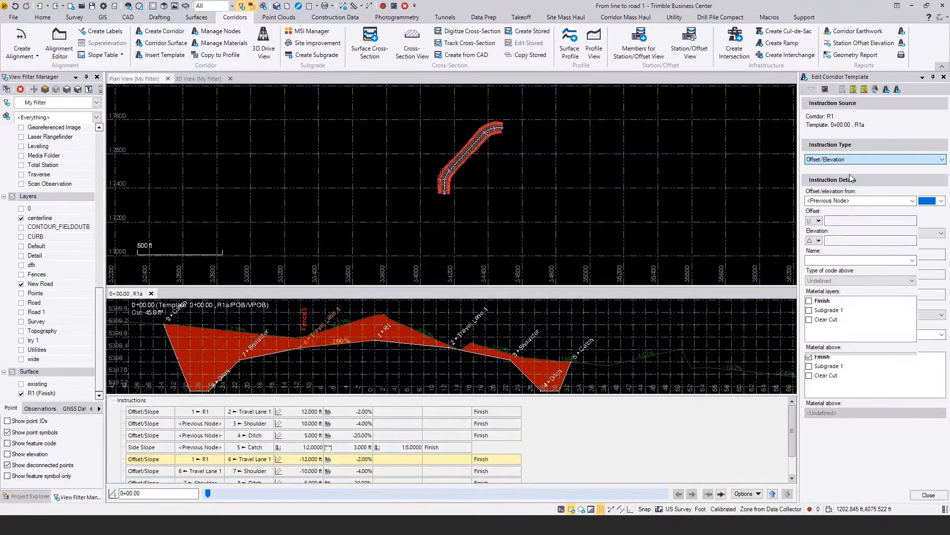
pyautogui.press('Tab')
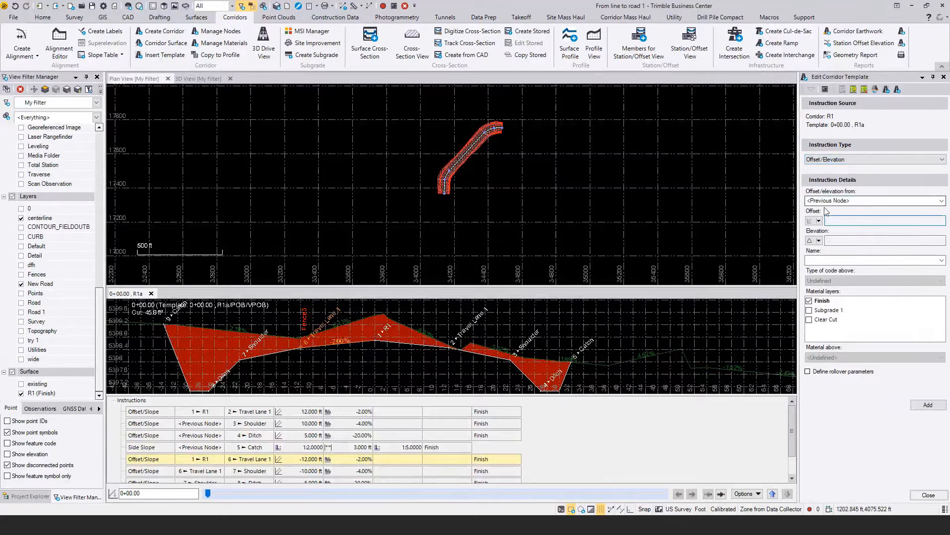
# Start an Offset/Elevation instruction from node 1 R1 with a 0 ft offset and a -1 ft elevation
pyautogui.click(940, 201)
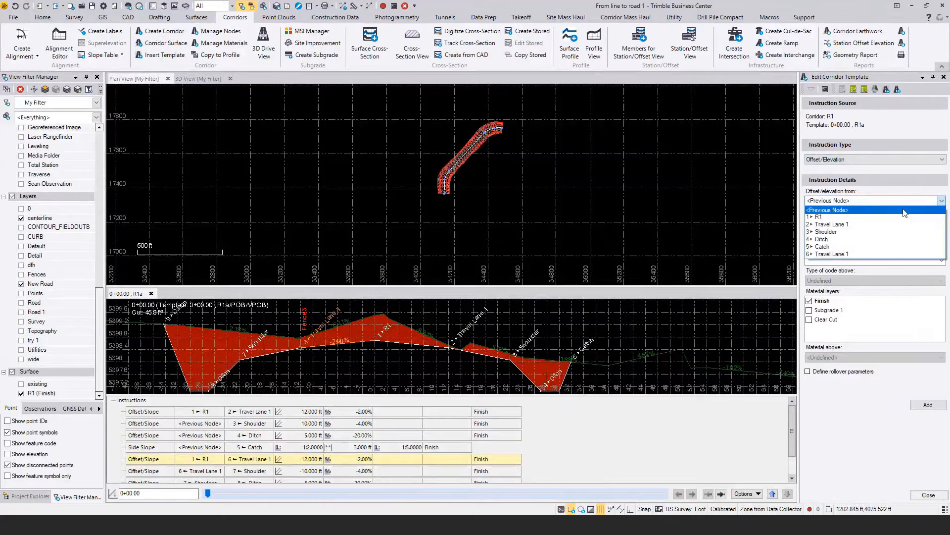
pyautogui.click(816, 218)
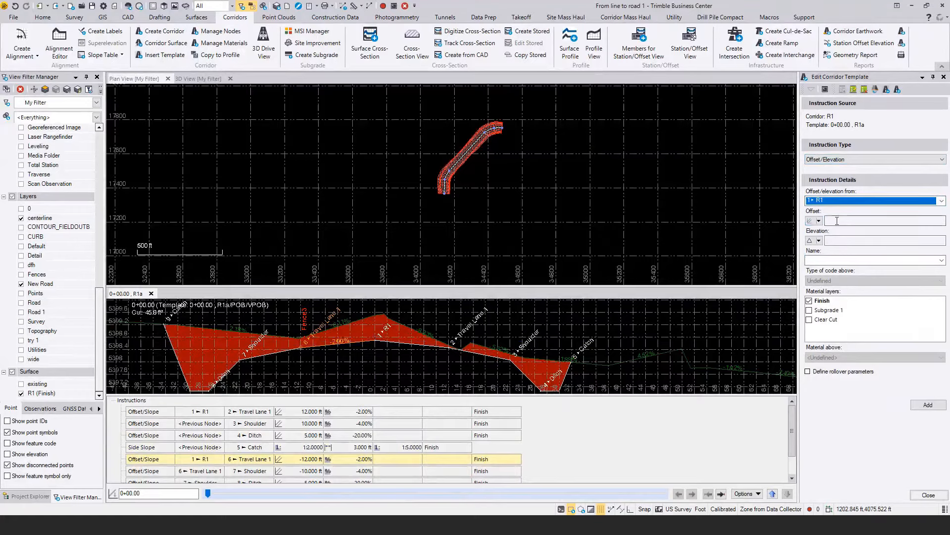
pyautogui.click(837, 221)
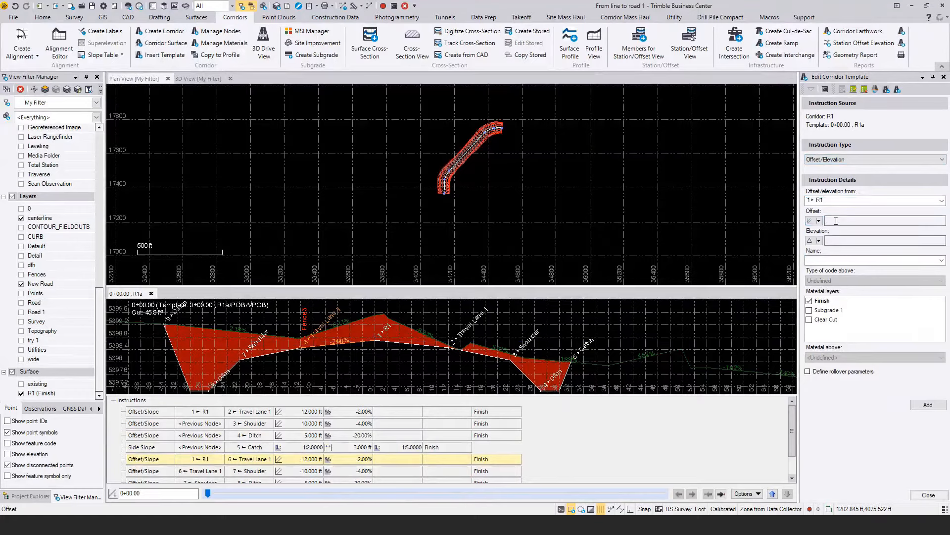
pyautogui.write('0')
pyautogui.click(835, 240)
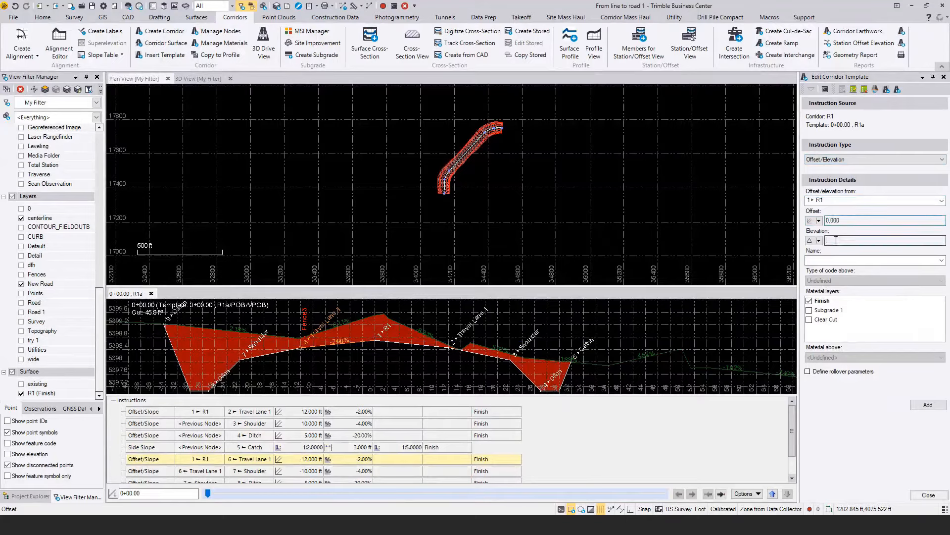
pyautogui.write('-1')
# Try adding the instruction with the node name CL SUB on the Finish layer, and undo the addition
pyautogui.click(825, 261)
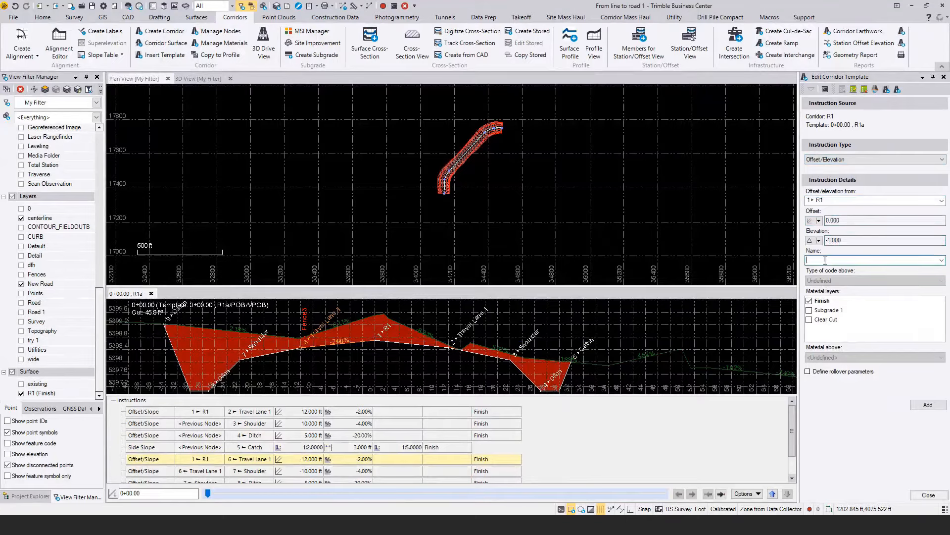
pyautogui.click(942, 261)
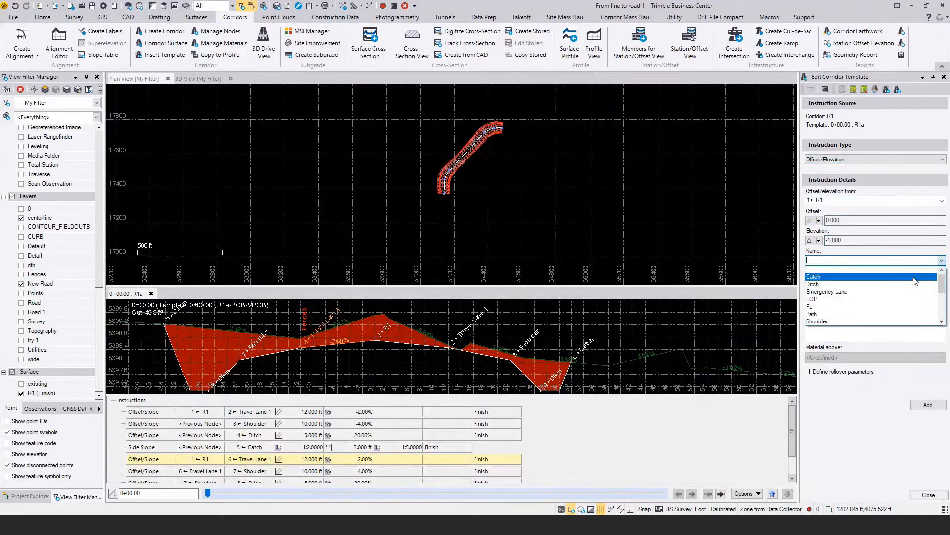
pyautogui.scroll(-3, 904, 287)
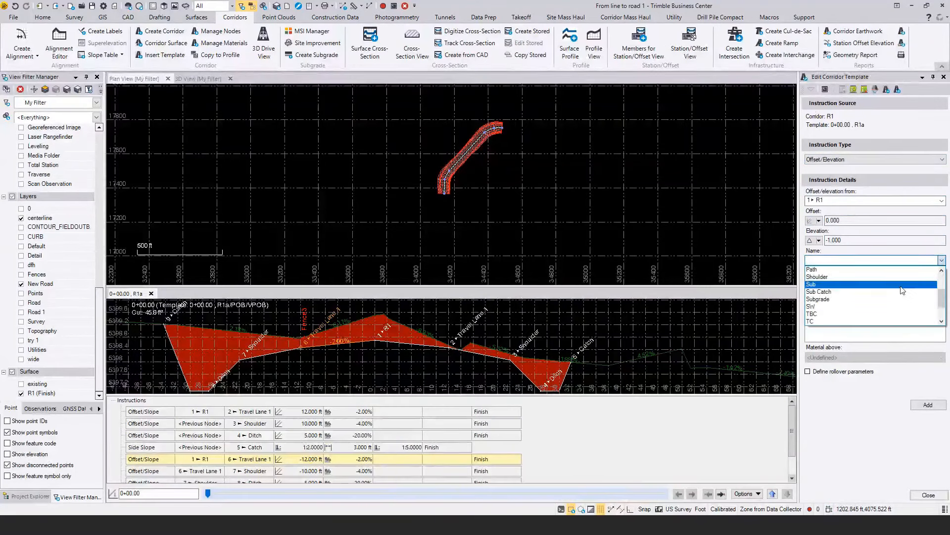
pyautogui.scroll(-2, 903, 290)
pyautogui.scroll(3, 903, 290)
pyautogui.click(825, 261)
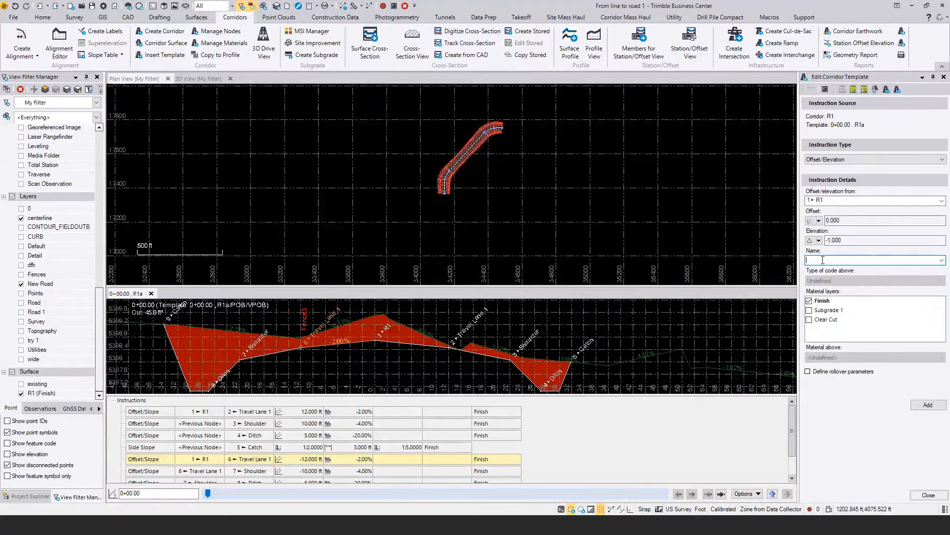
pyautogui.write('CL SUB')
pyautogui.click(913, 403)
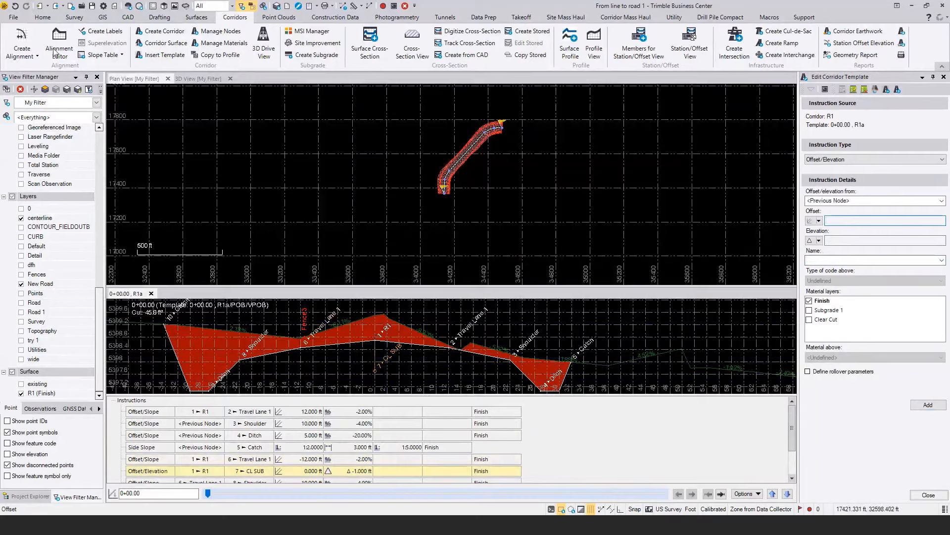
pyautogui.click(16, 6)
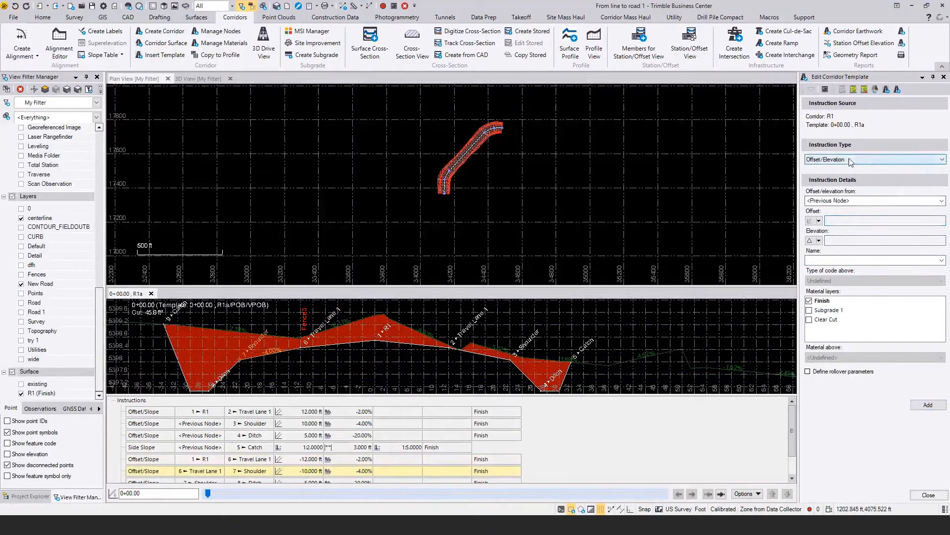
# Add an Offset/Elevation instruction from node 1 R1 with 0 ft offset, -1 ft elevation and name CL SUB, on the Finish and Subgrade 1 layers
pyautogui.click(838, 200)
pyautogui.click(833, 217)
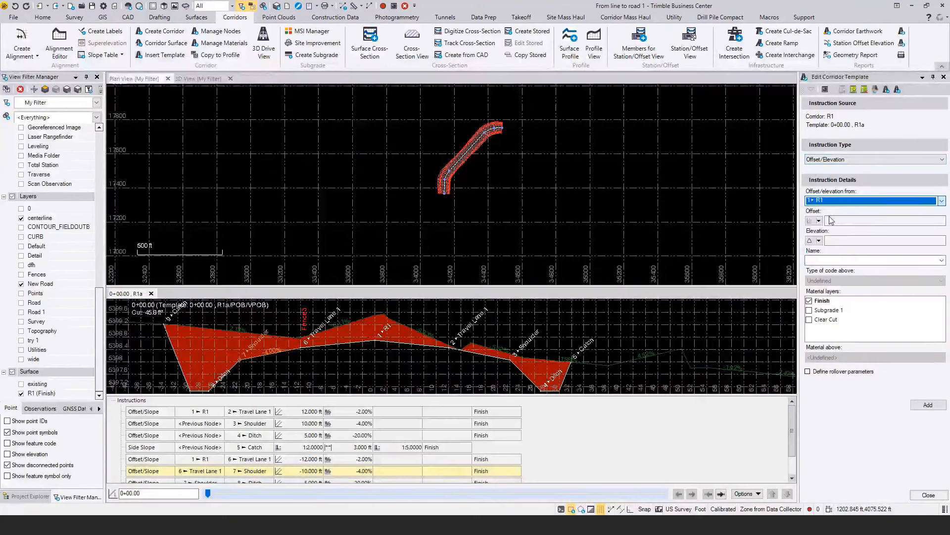
pyautogui.click(834, 238)
pyautogui.write('-1')
pyautogui.click(830, 257)
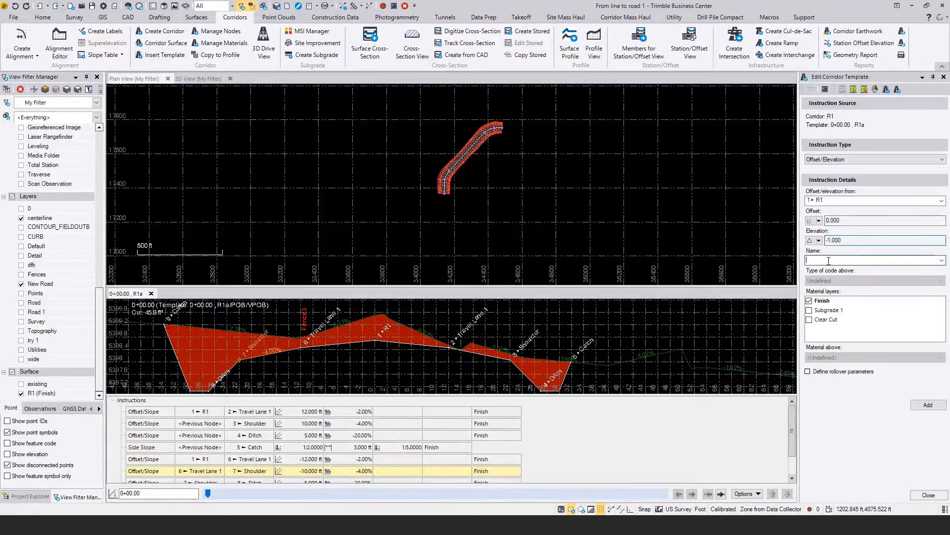
pyautogui.write('CL Sub')
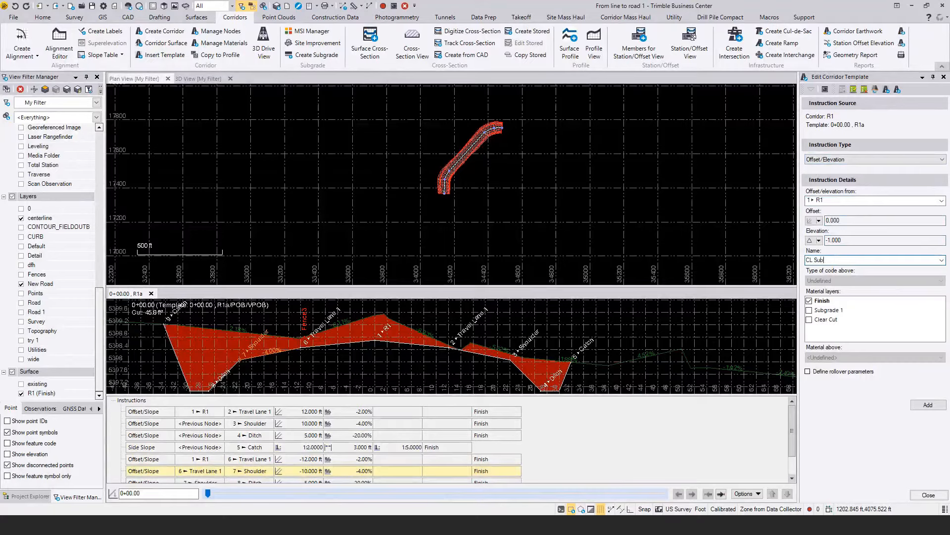
pyautogui.click(811, 310)
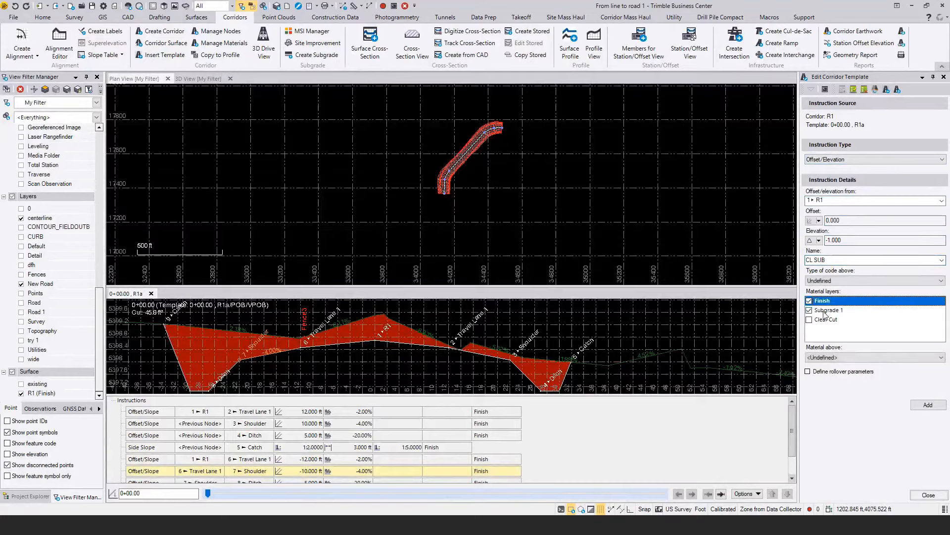
pyautogui.click(928, 404)
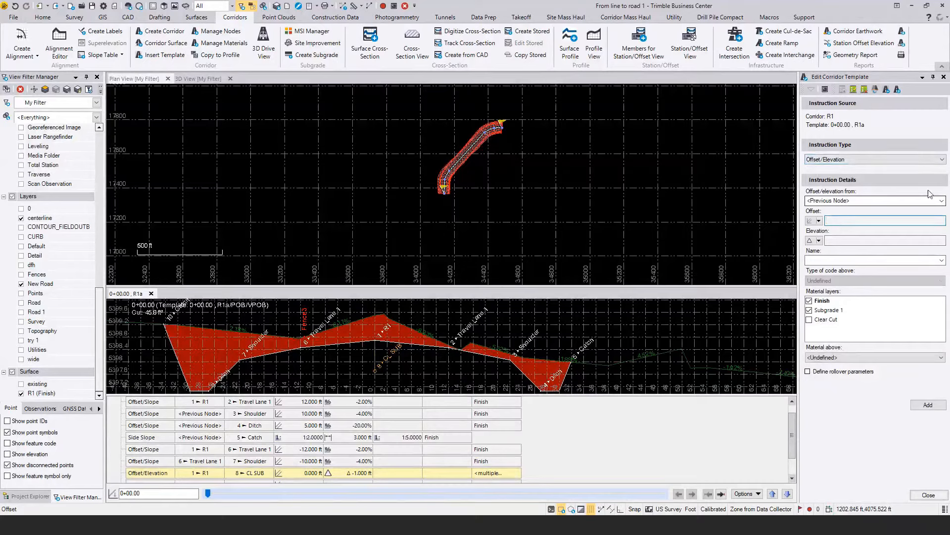
# Add an Offset/Elevation instruction from node 2 Travel Lane 1 with 0 ft offset, -1 ft elevation and name TL Sub, on Subgrade 1 only
pyautogui.click(942, 200)
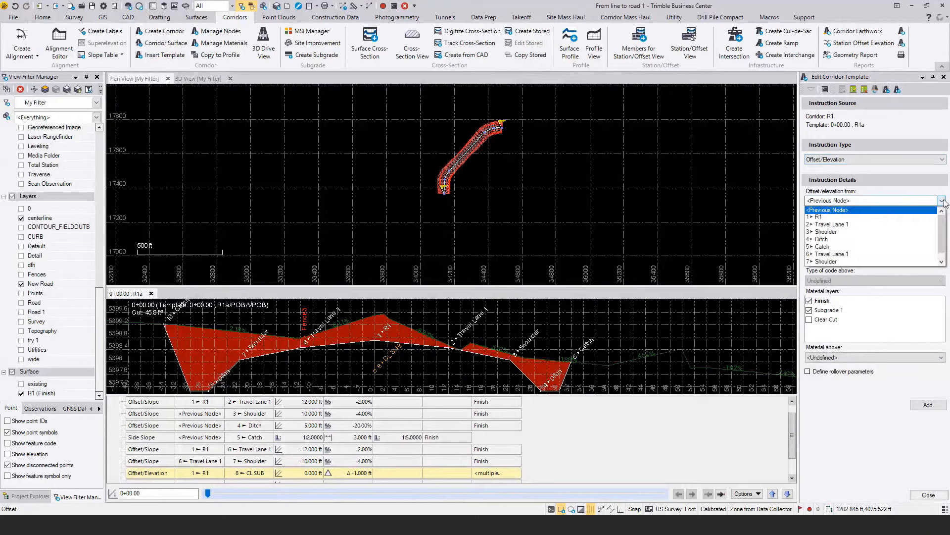
pyautogui.click(844, 228)
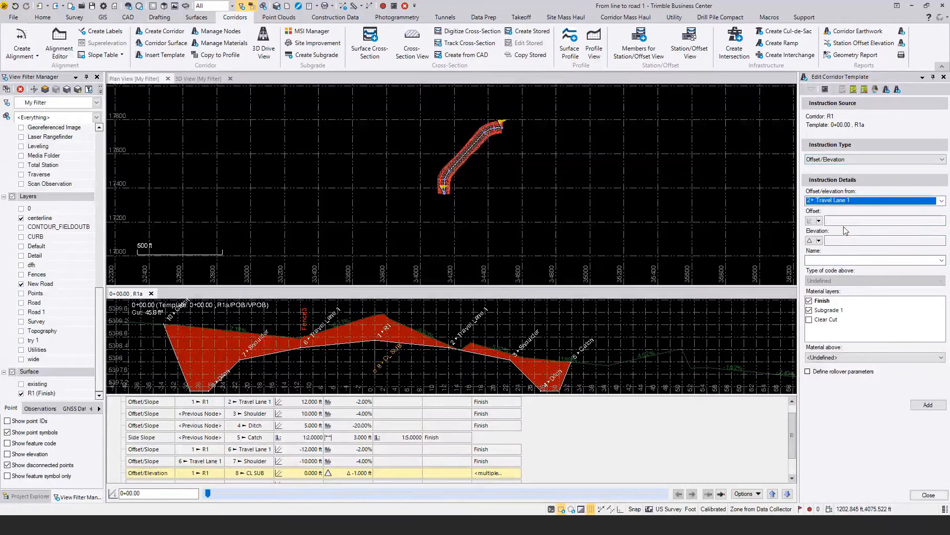
pyautogui.click(836, 218)
pyautogui.write('0')
pyautogui.click(832, 239)
pyautogui.write('-1')
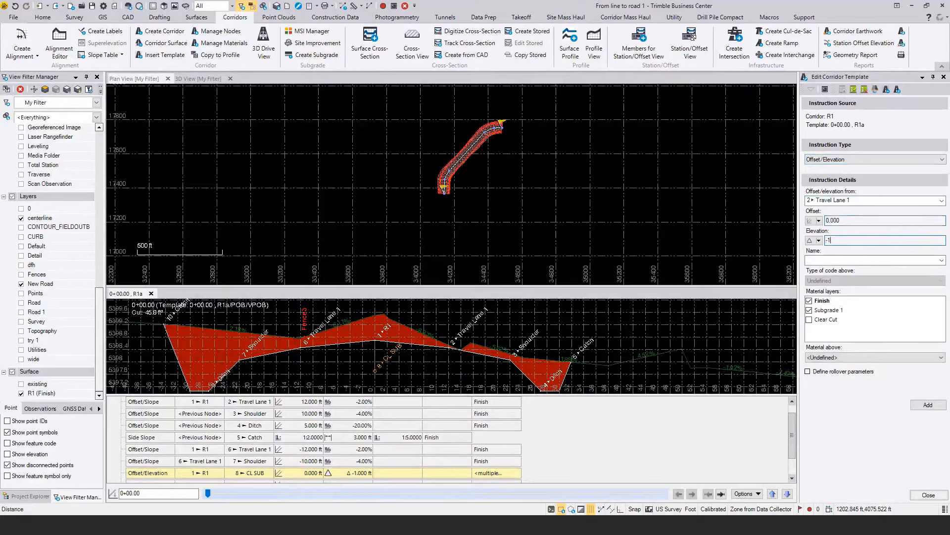
pyautogui.click(823, 259)
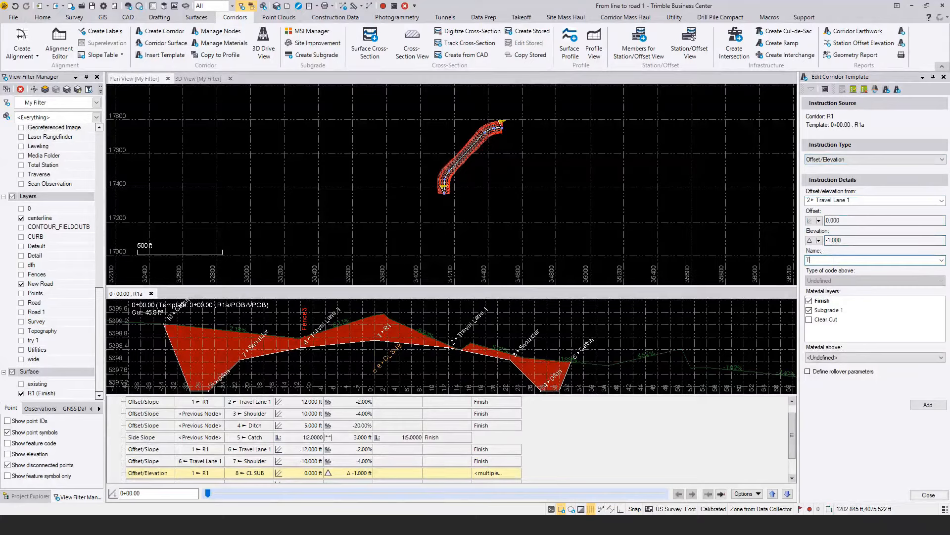
pyautogui.write('TL Sub')
pyautogui.click(810, 301)
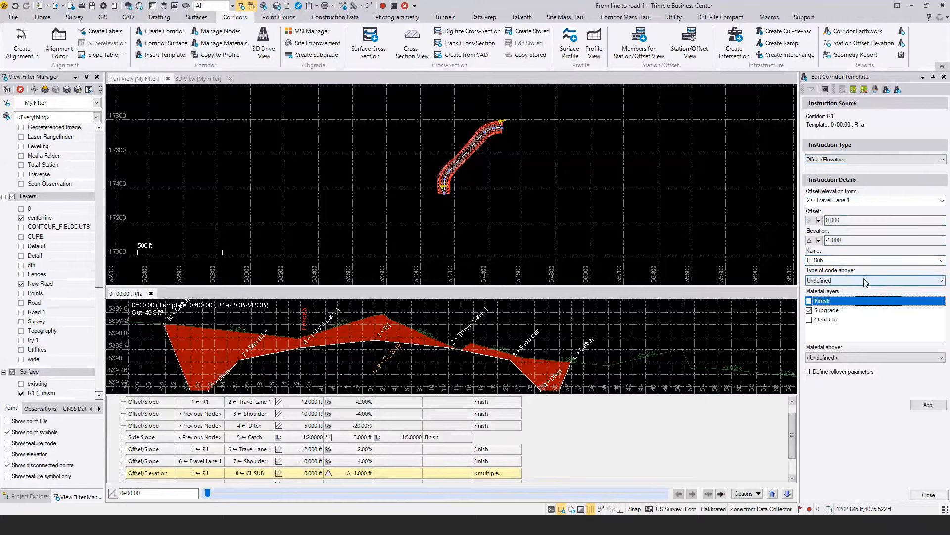
pyautogui.click(928, 404)
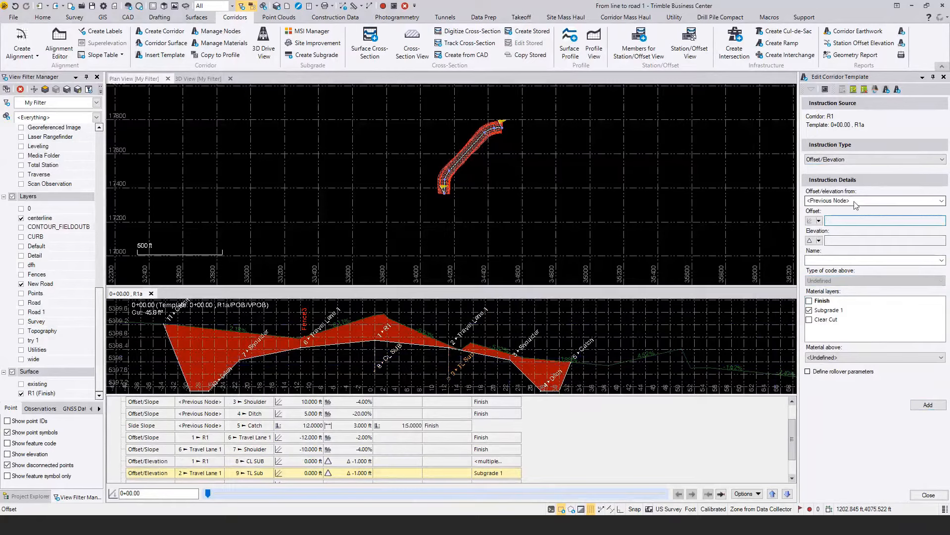
# Add an Offset/Elevation instruction from node 3 Shoulder with 0 ft offset, -1 ft elevation and name Shoulder Sub, on Subgrade 1
pyautogui.click(839, 200)
pyautogui.click(841, 231)
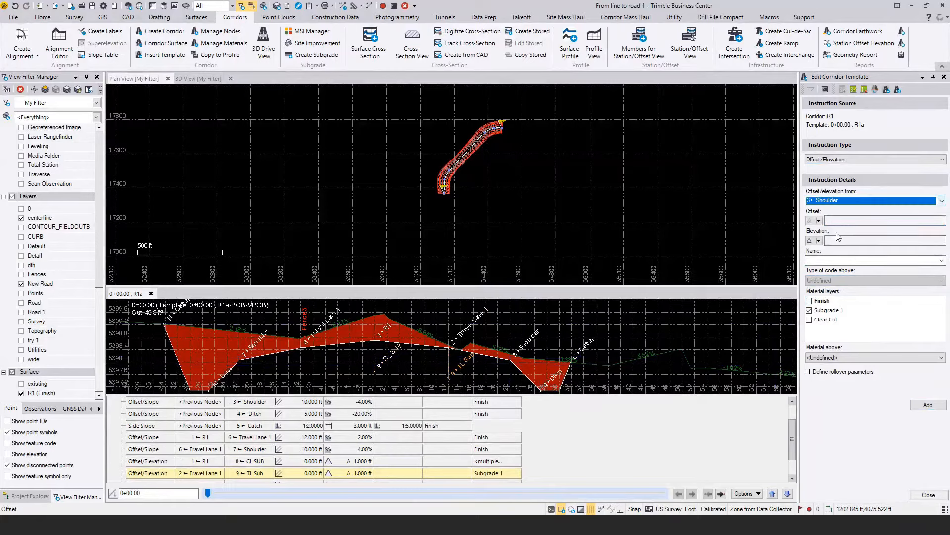
pyautogui.click(845, 221)
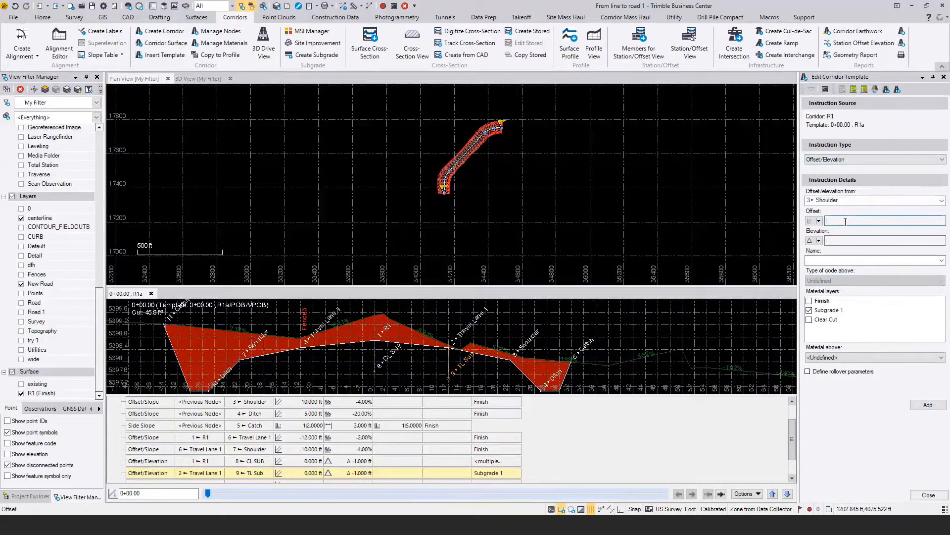
pyautogui.click(839, 240)
pyautogui.write('-1')
pyautogui.click(837, 258)
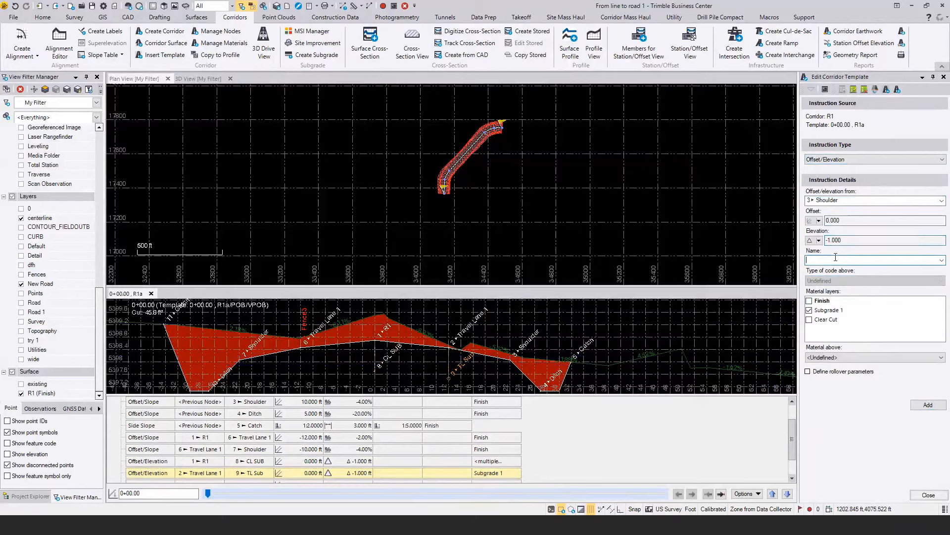
pyautogui.write('Shoulder Sub')
pyautogui.click(924, 403)
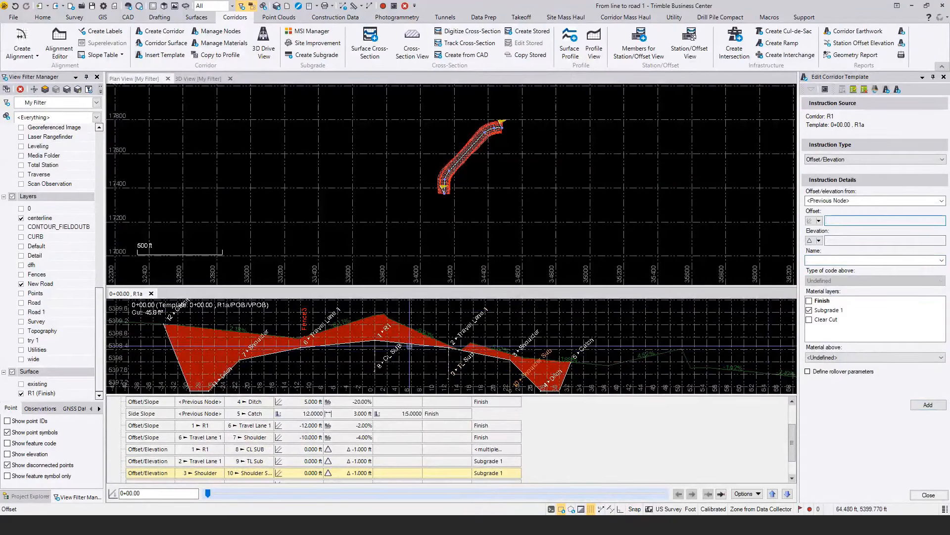
# Enlarge the template's cross-section view to inspect the new subgrade nodes below the finished surface
pyautogui.moveTo(410, 346); pyautogui.dragTo(419, 332, button='middle')
pyautogui.moveTo(451, 286); pyautogui.dragTo(450, 223)
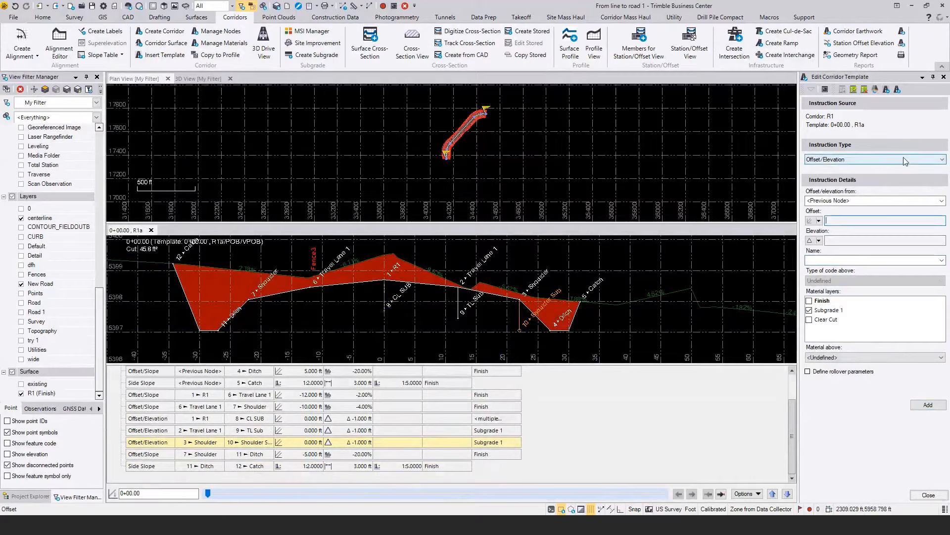
# Start an Offset/Slope instruction from node 8 CL SUB, defining both its offset and its slope as node to node
pyautogui.click(943, 159)
pyautogui.click(834, 171)
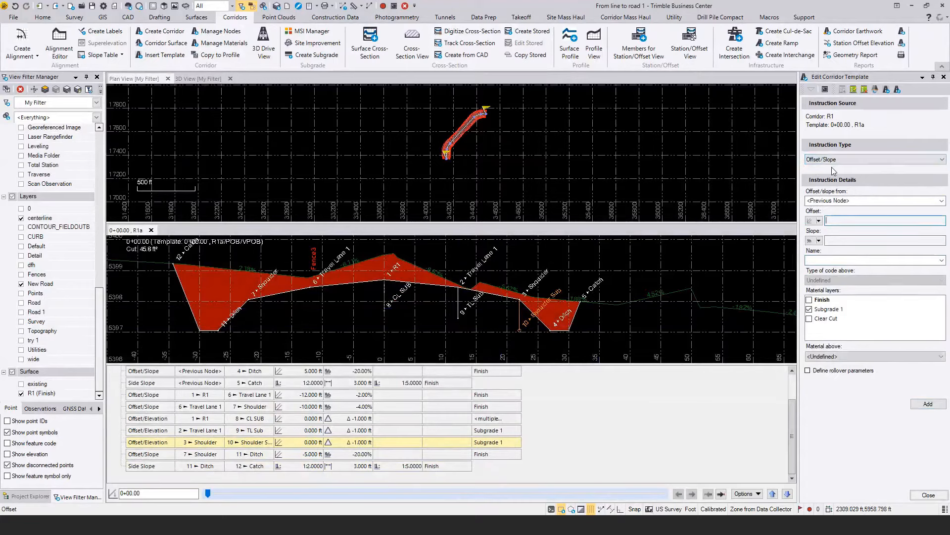
pyautogui.click(838, 201)
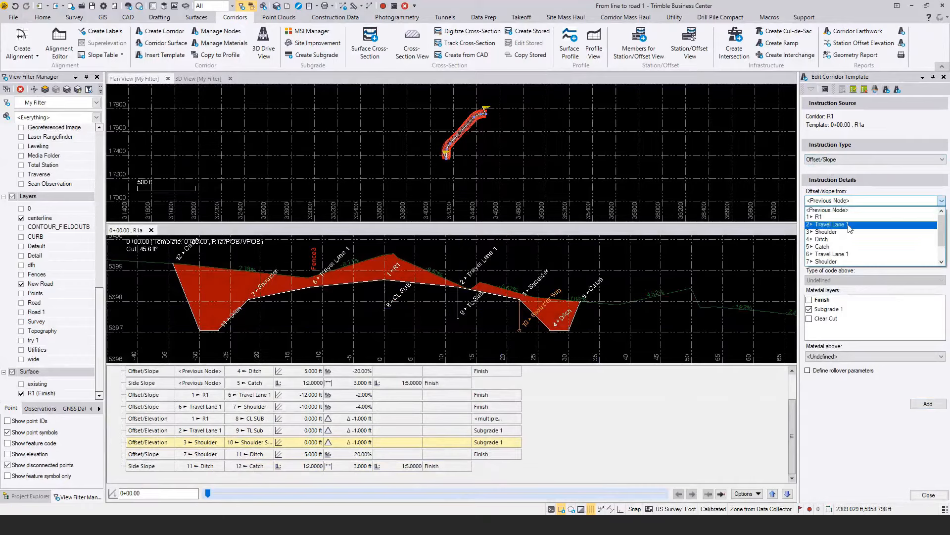
pyautogui.scroll(-1, 856, 233)
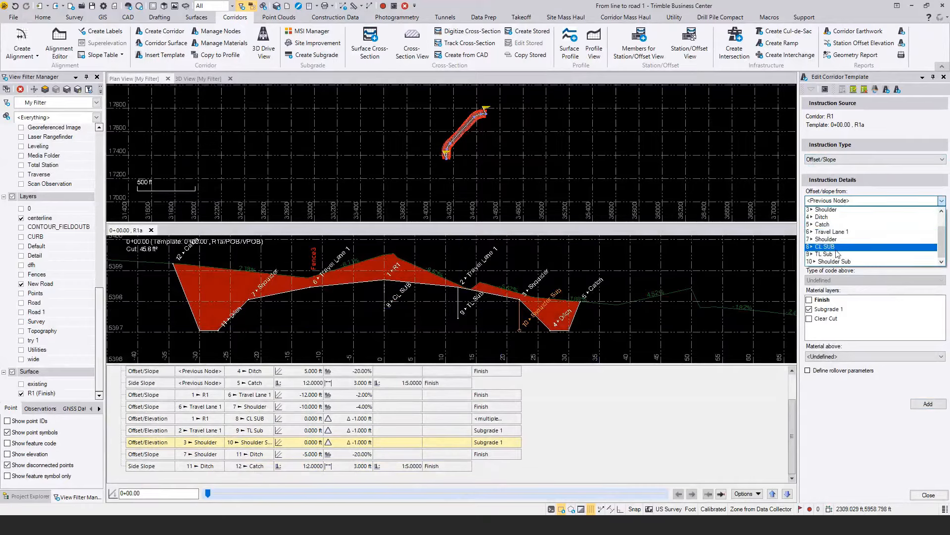
pyautogui.click(836, 246)
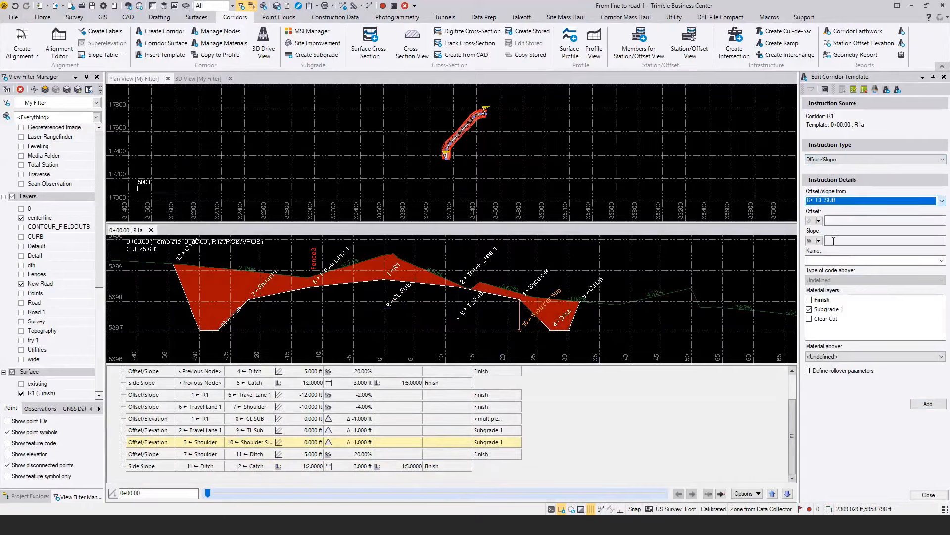
pyautogui.click(819, 220)
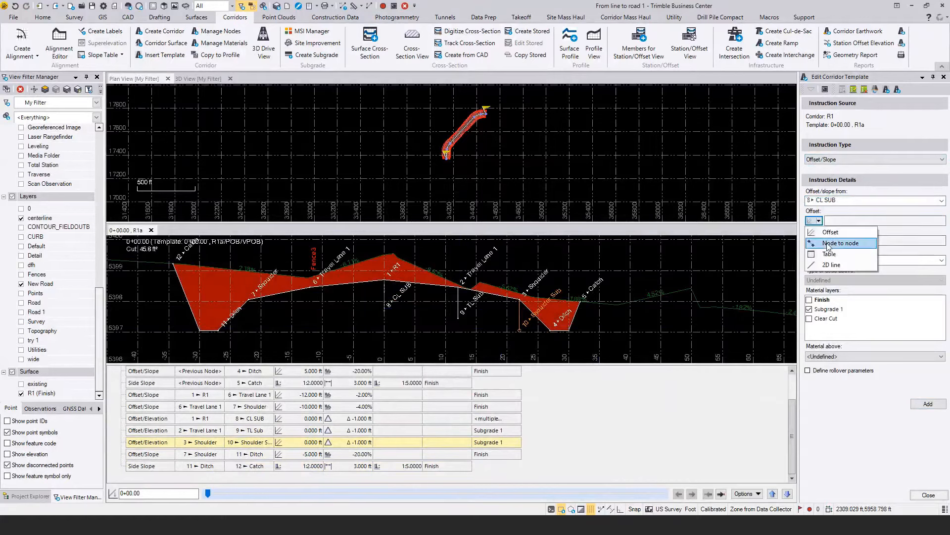
pyautogui.click(828, 242)
pyautogui.click(819, 241)
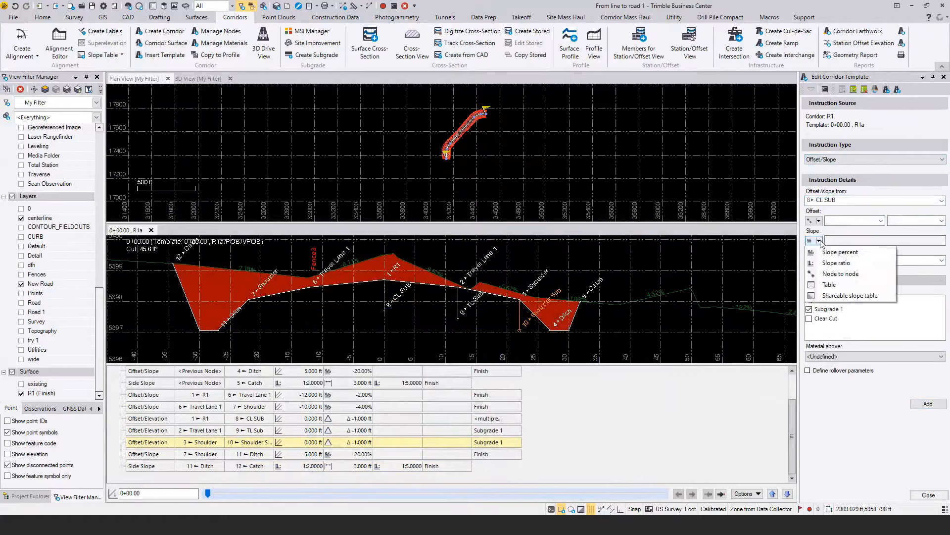
pyautogui.click(835, 275)
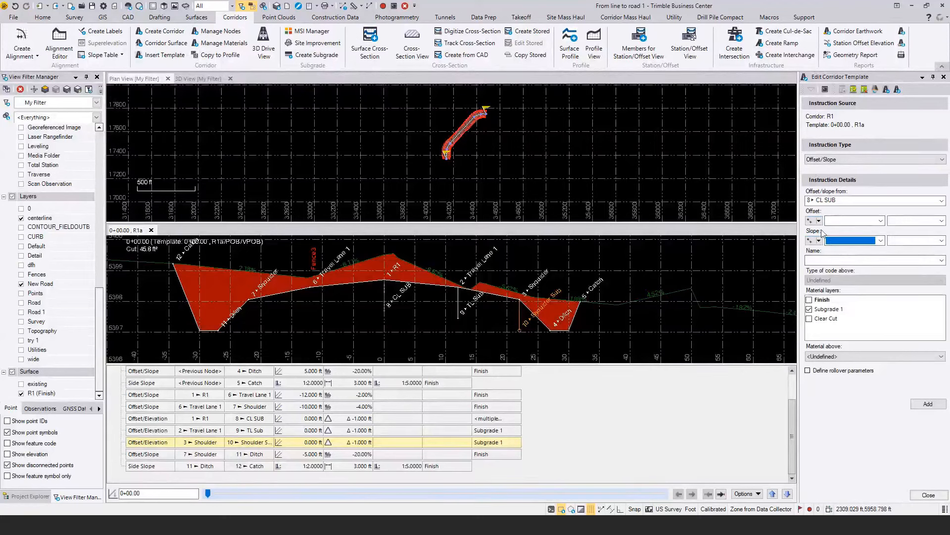
# Set both the node-to-node offset and slope to run from 8 CL SUB to 9 TL Sub
pyautogui.click(855, 220)
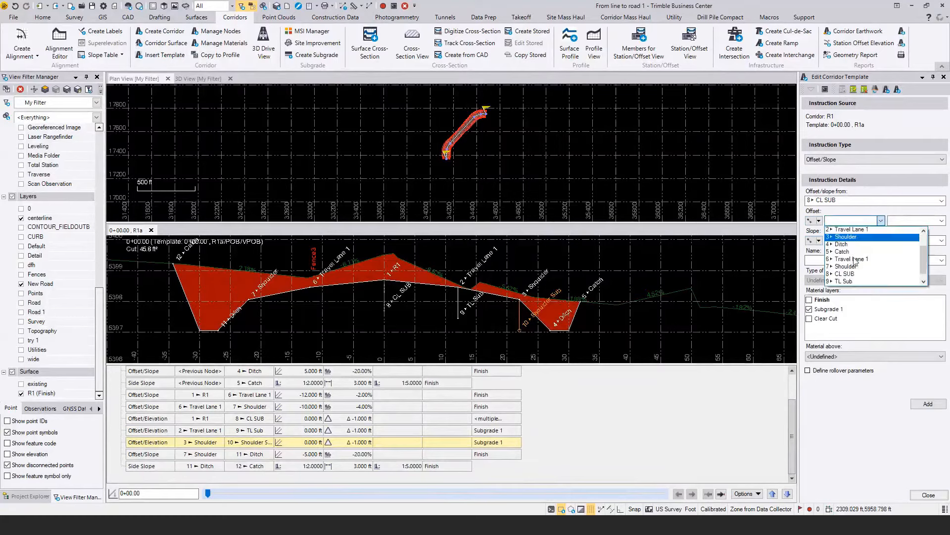
pyautogui.click(853, 273)
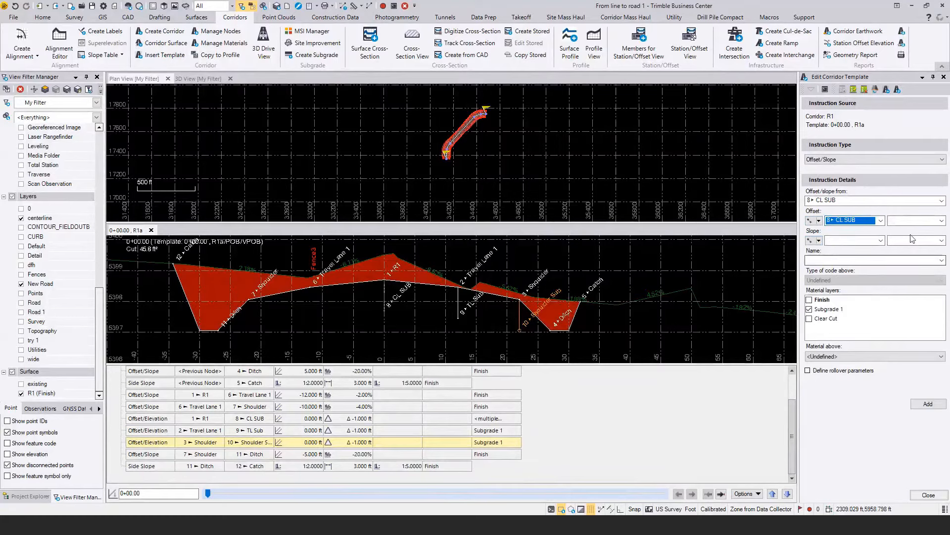
pyautogui.click(930, 221)
pyautogui.scroll(-2, 920, 257)
pyautogui.click(919, 274)
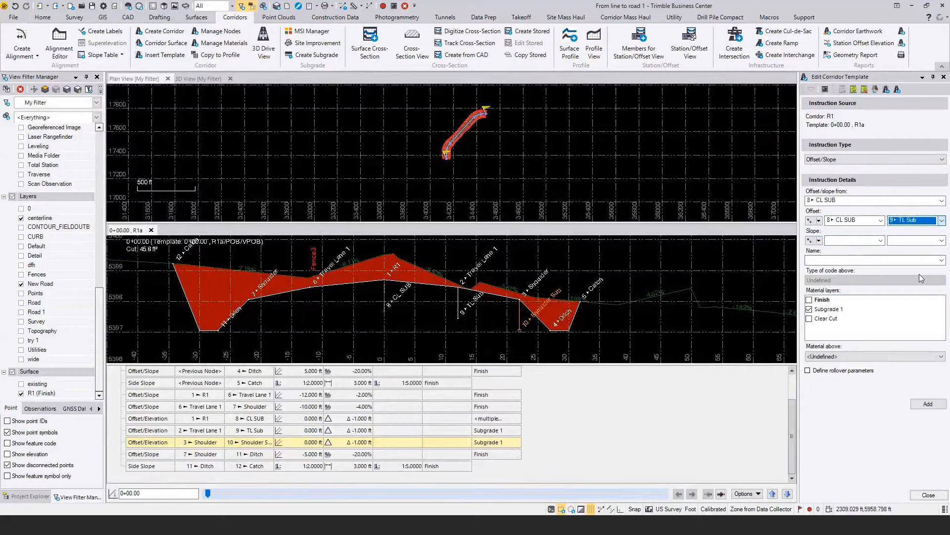
pyautogui.click(880, 240)
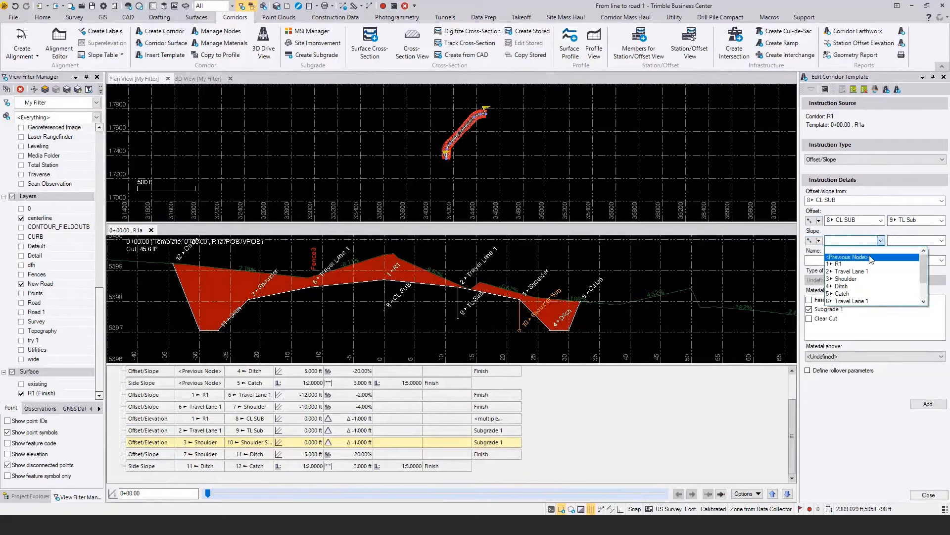
pyautogui.scroll(-2, 866, 277)
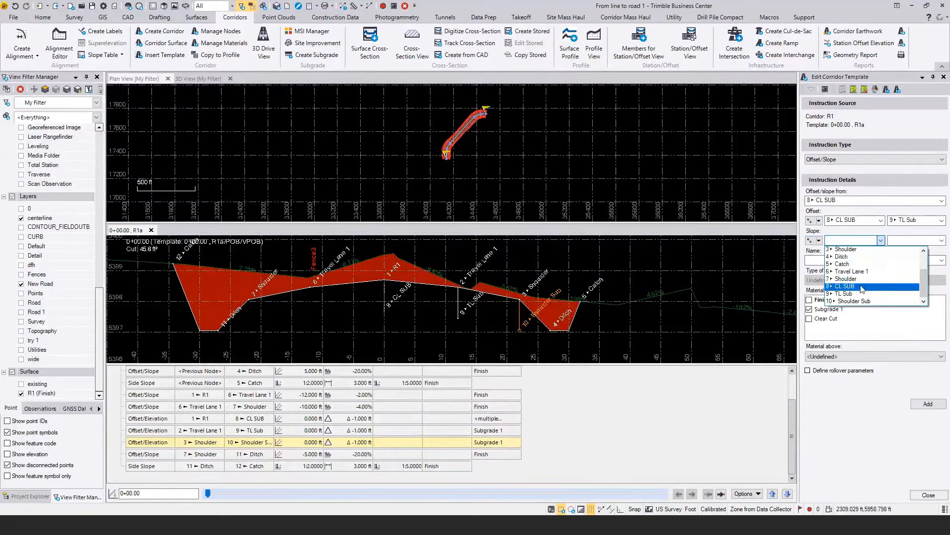
pyautogui.click(862, 287)
pyautogui.click(942, 241)
pyautogui.scroll(-2, 925, 275)
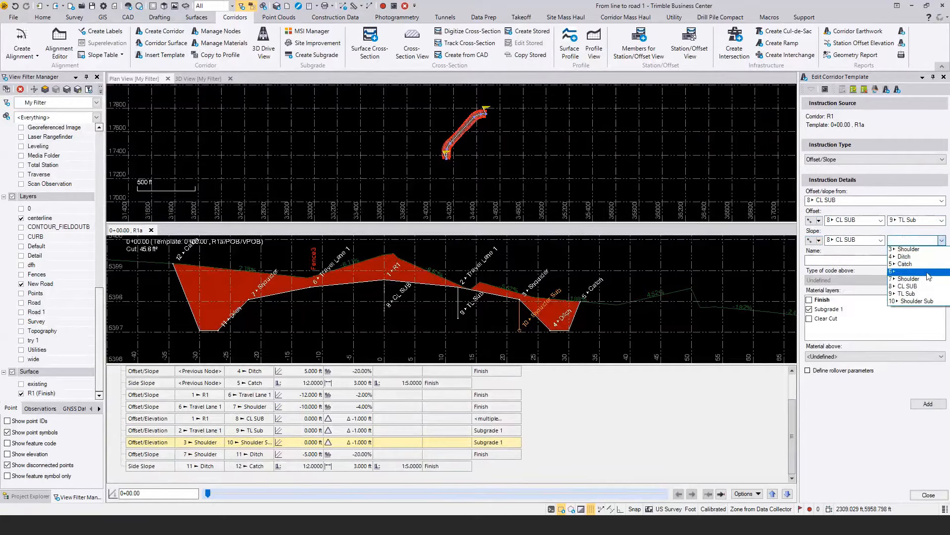
pyautogui.click(922, 294)
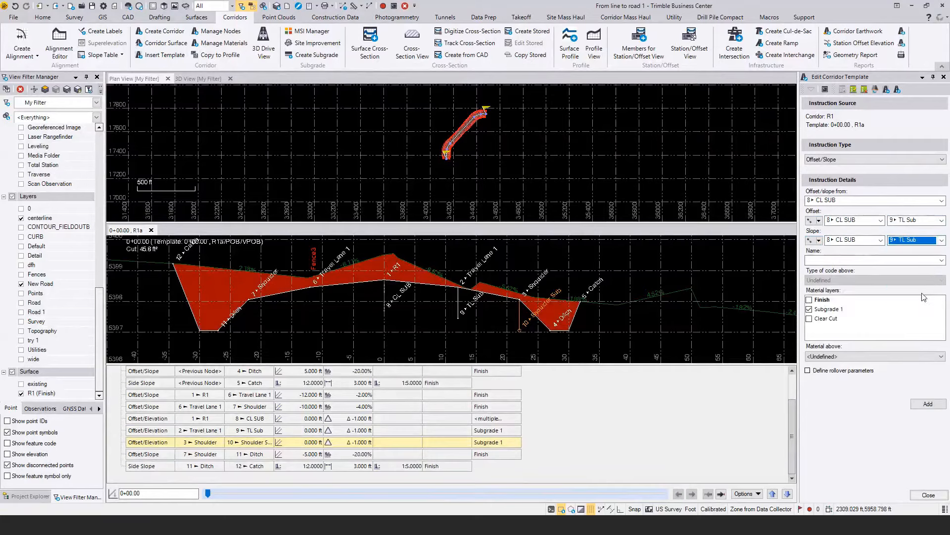
# Name the instruction's node TL Sub and add it to the template on the Subgrade 1 layer
pyautogui.click(844, 260)
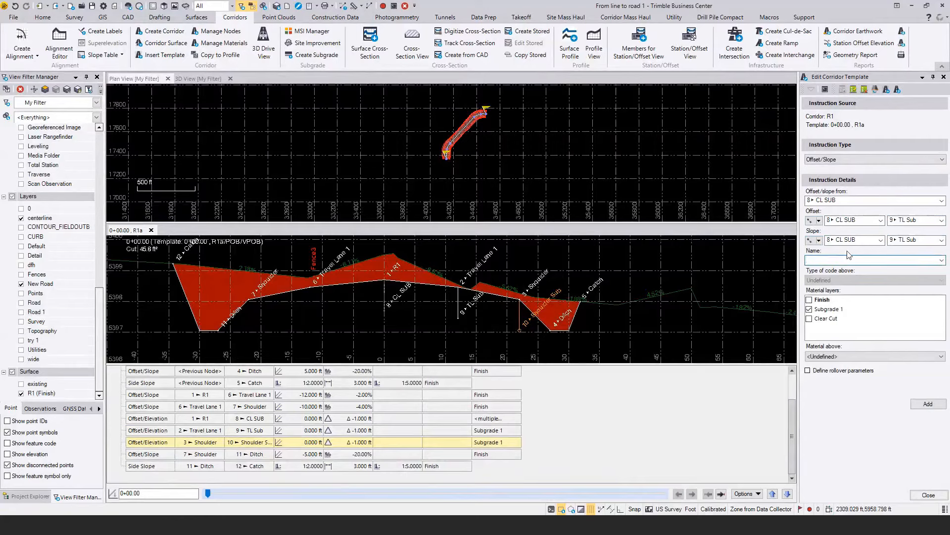
pyautogui.click(942, 264)
pyautogui.scroll(-5, 924, 280)
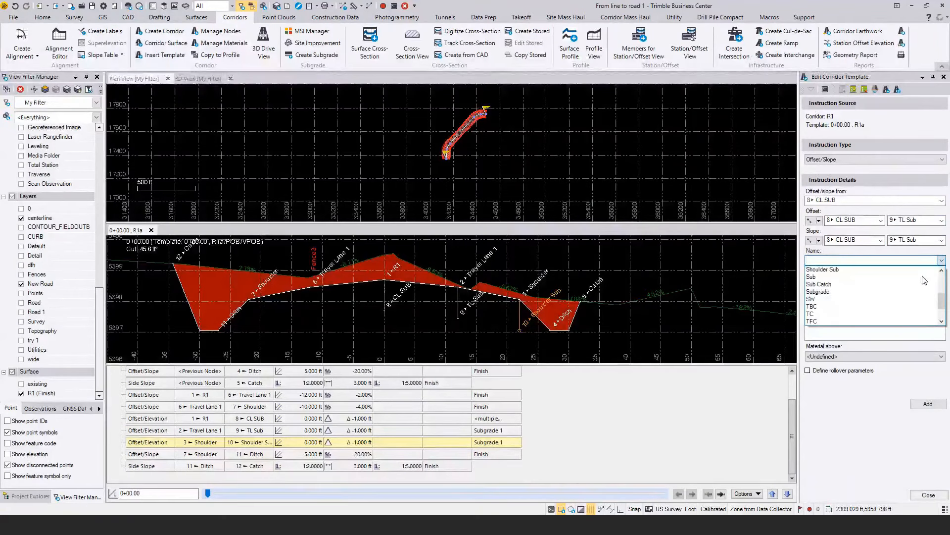
pyautogui.scroll(-2, 924, 280)
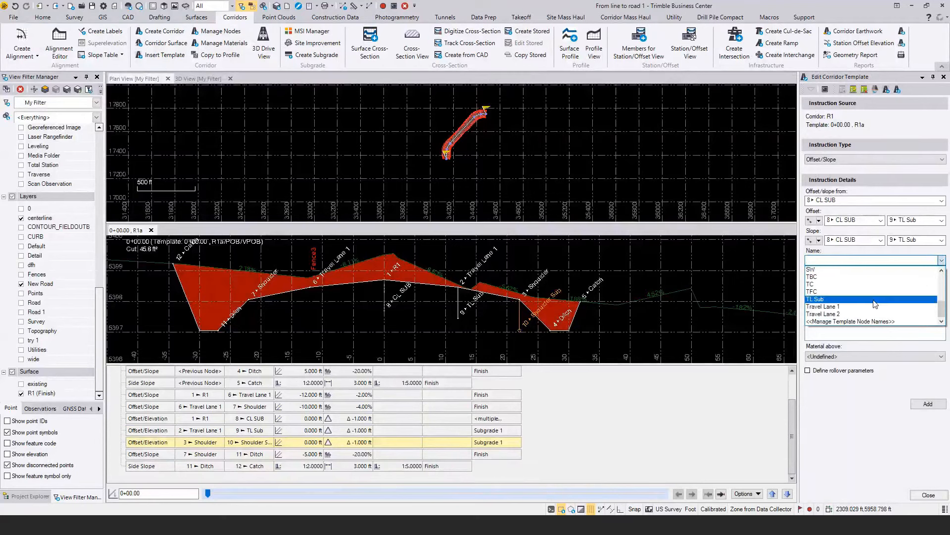
pyautogui.click(842, 299)
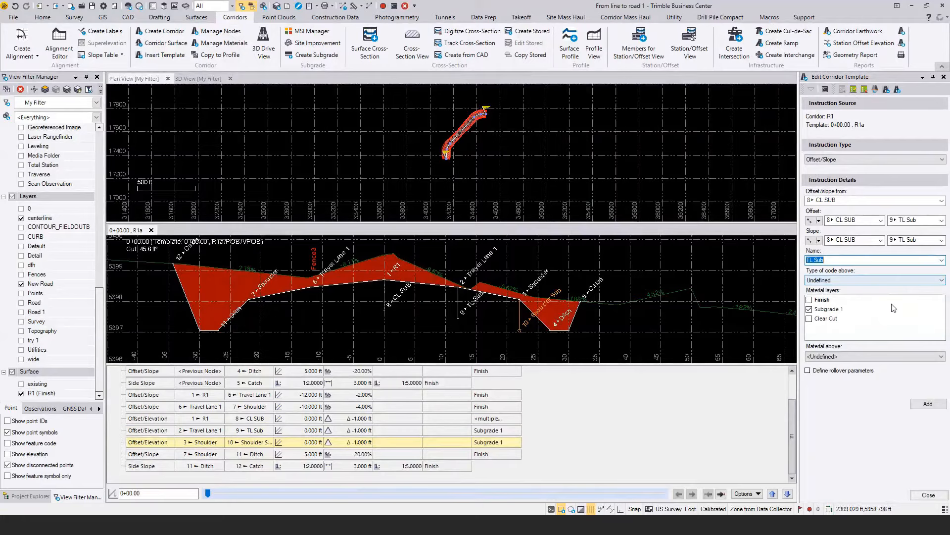
pyautogui.click(928, 404)
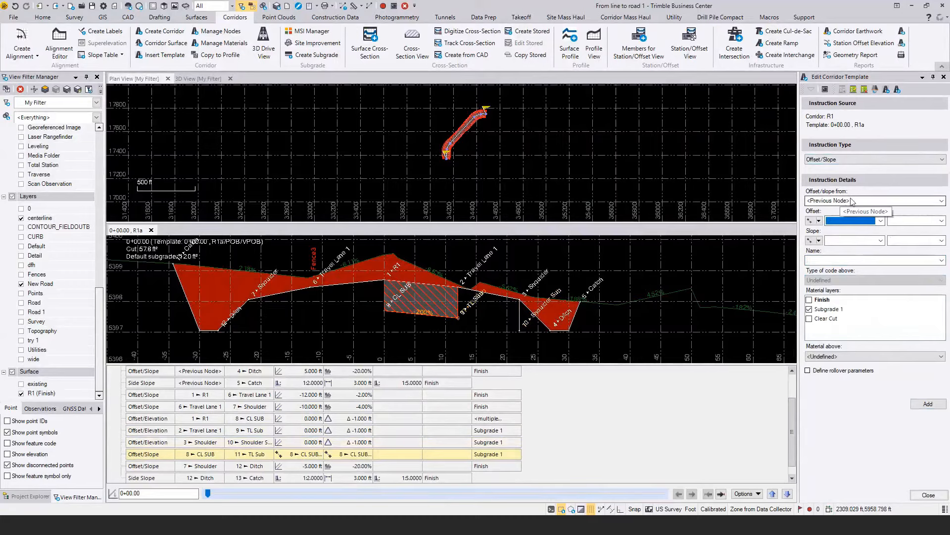
# For the next Offset/Slope instruction from the previous node, set the node-to-node offset from 9 TL Sub to 10 Shoulder Sub
pyautogui.click(881, 222)
pyautogui.scroll(-2, 865, 263)
pyautogui.click(862, 266)
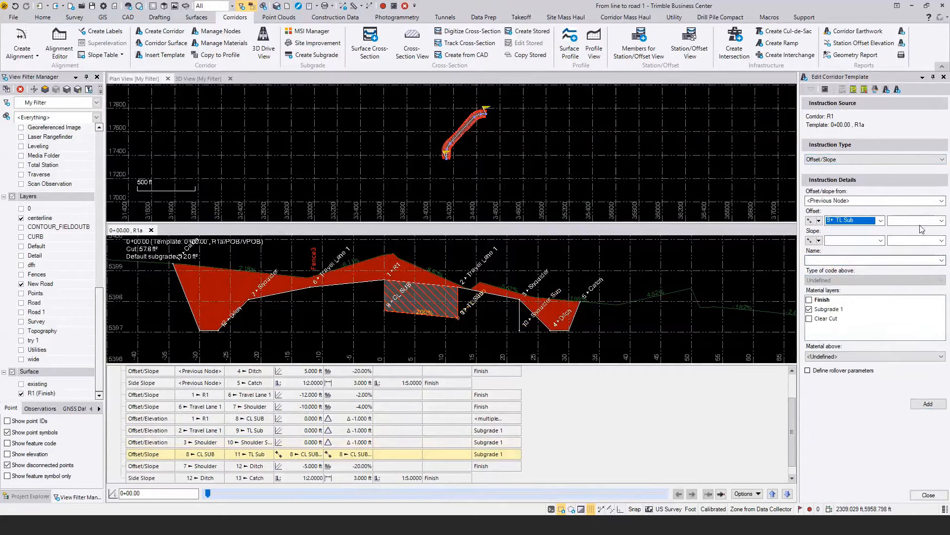
pyautogui.click(941, 221)
pyautogui.scroll(-2, 933, 257)
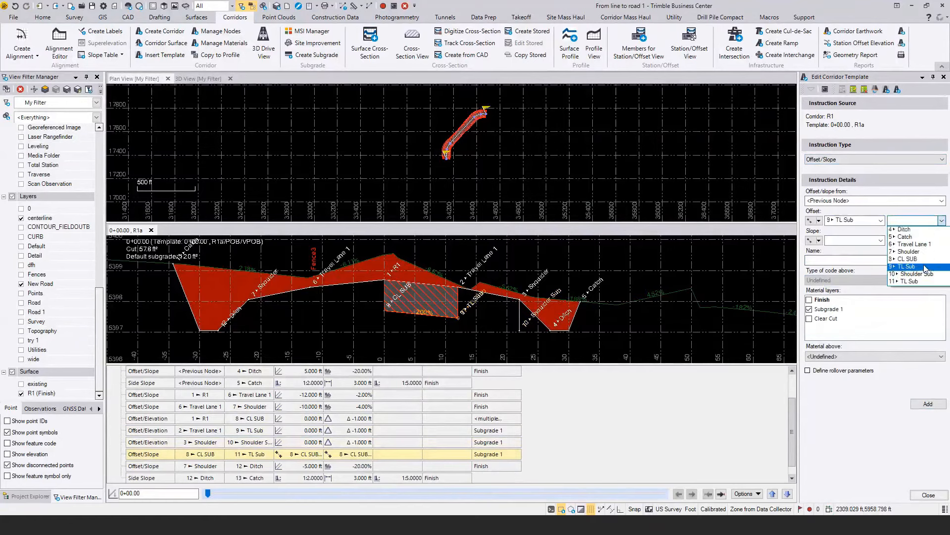
pyautogui.click(928, 279)
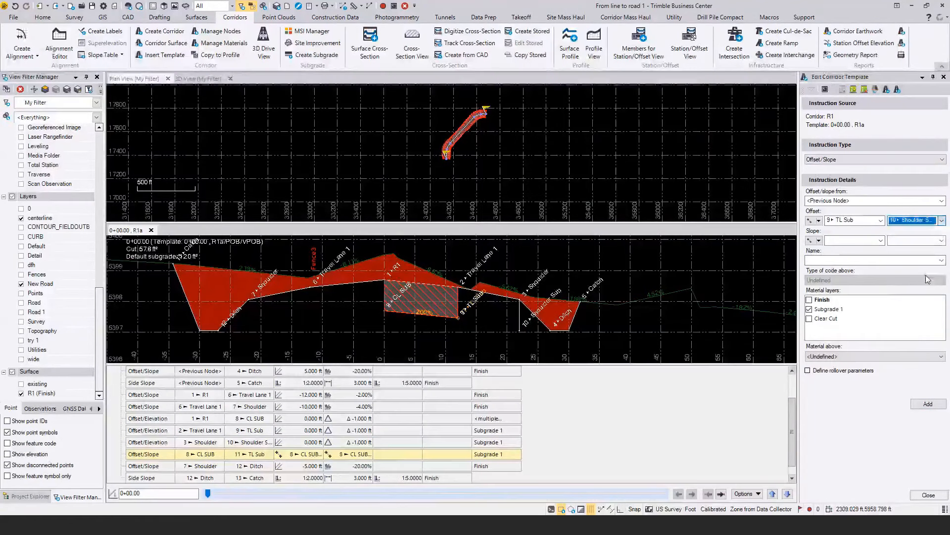
# Set 9 TL Sub as both the start and end node of the instruction's node-to-node slope
pyautogui.click(881, 241)
pyautogui.scroll(-2, 854, 271)
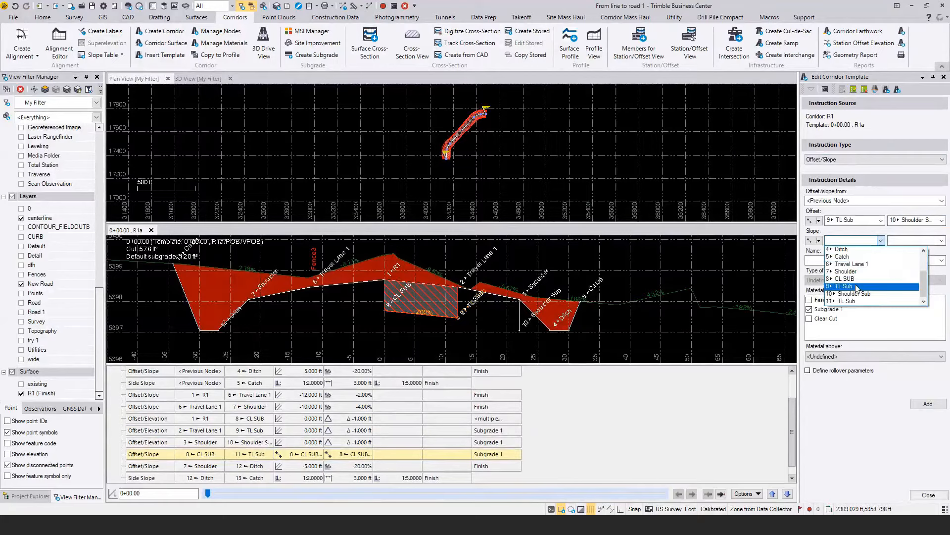
pyautogui.click(845, 285)
pyautogui.click(942, 240)
pyautogui.scroll(-2, 909, 279)
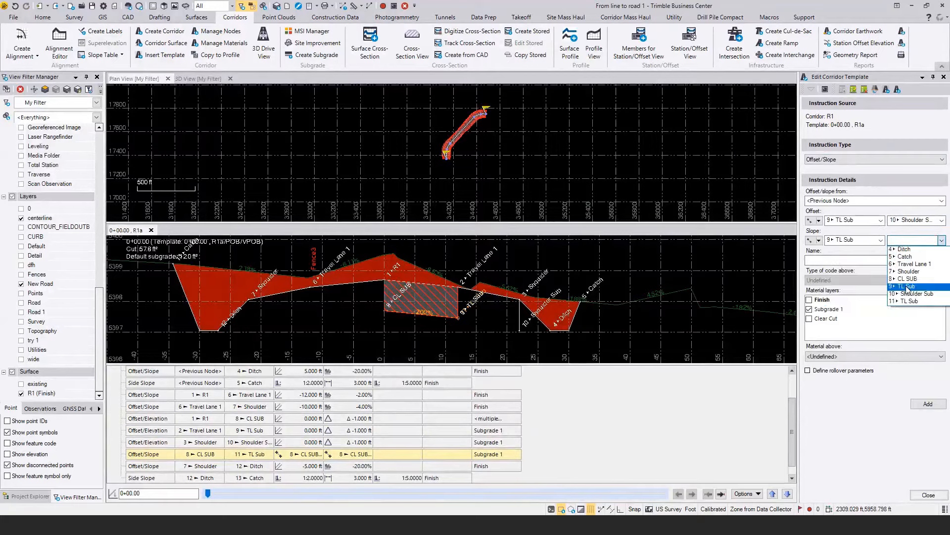
pyautogui.click(904, 289)
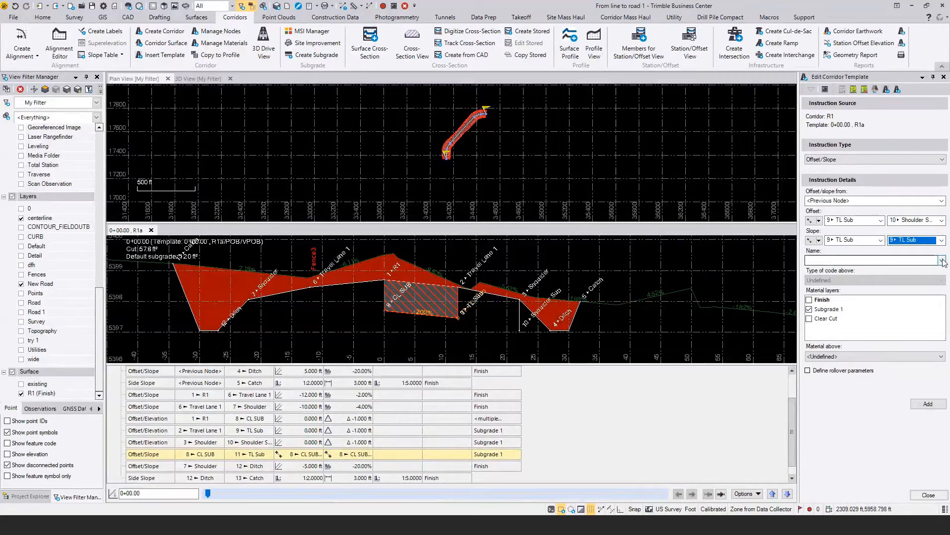
# Name the instruction's node Shoulder Sub and add it to the template on the Subgrade 1 layer
pyautogui.click(924, 261)
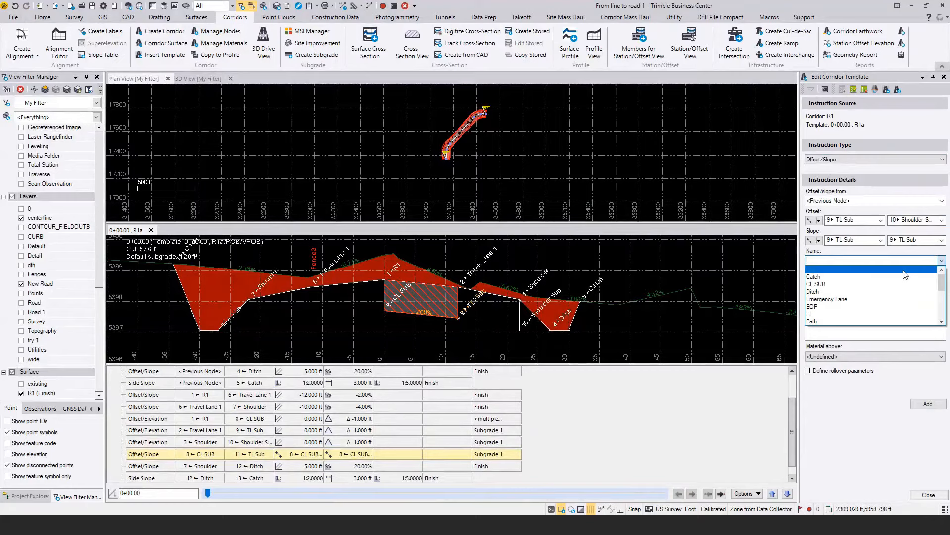
pyautogui.scroll(-5, 884, 282)
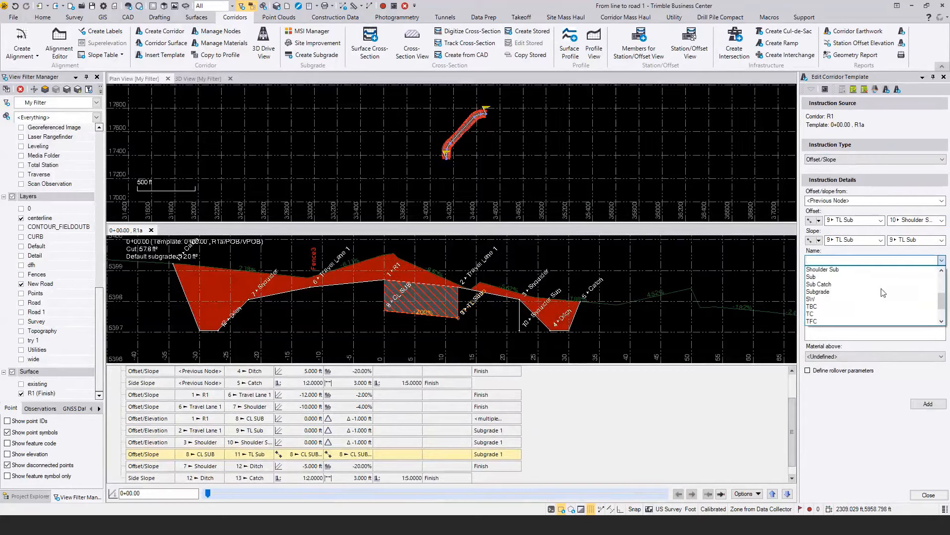
pyautogui.click(858, 270)
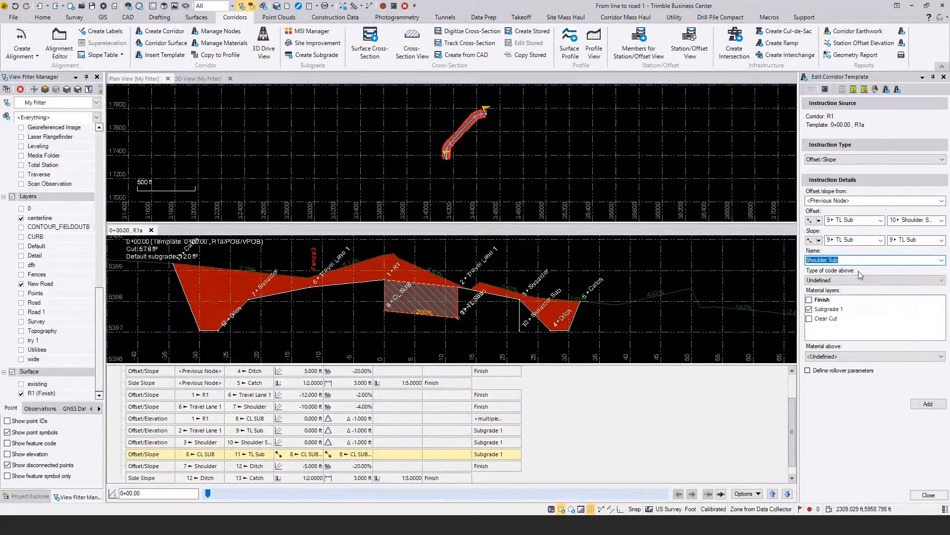
pyautogui.click(936, 407)
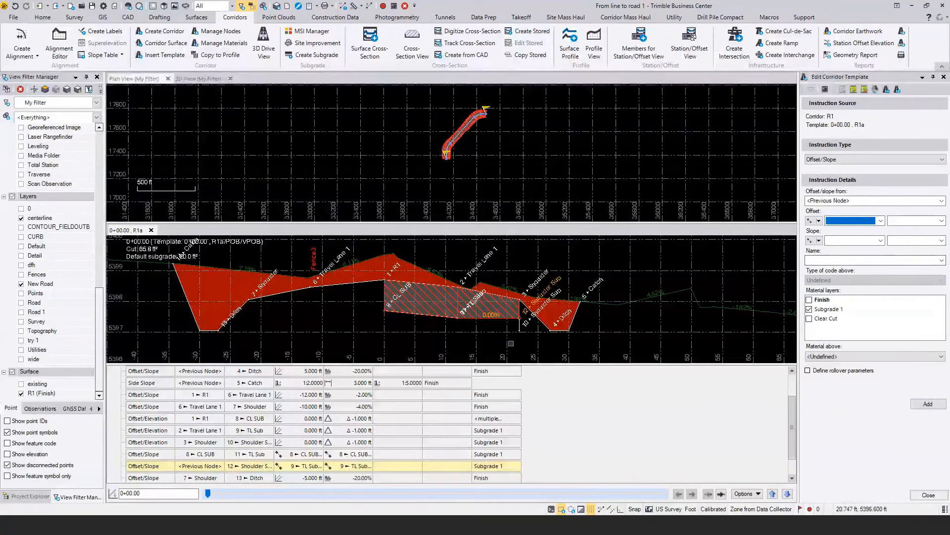
# Try to mirror the template's instructions to the other side of the centerline
pyautogui.click(875, 90)
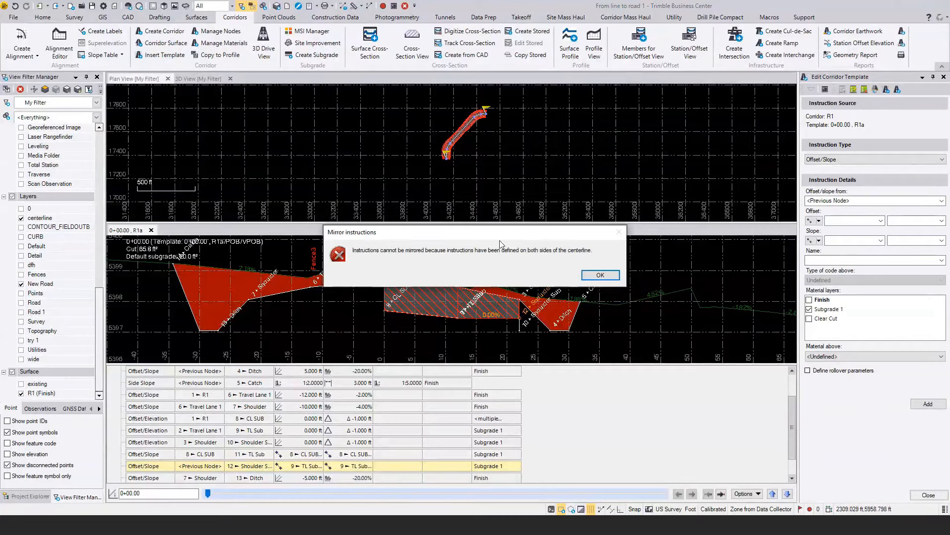
pyautogui.click(596, 276)
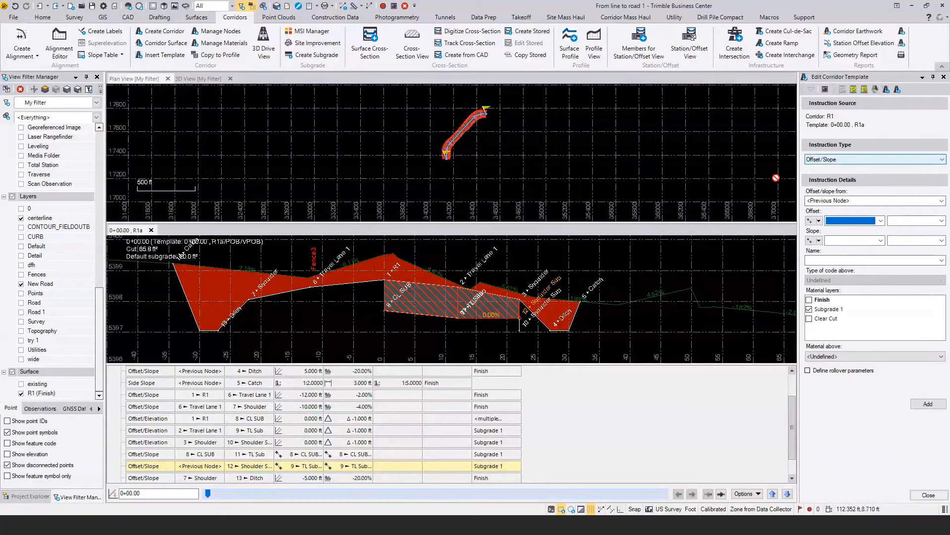
pyautogui.click(835, 200)
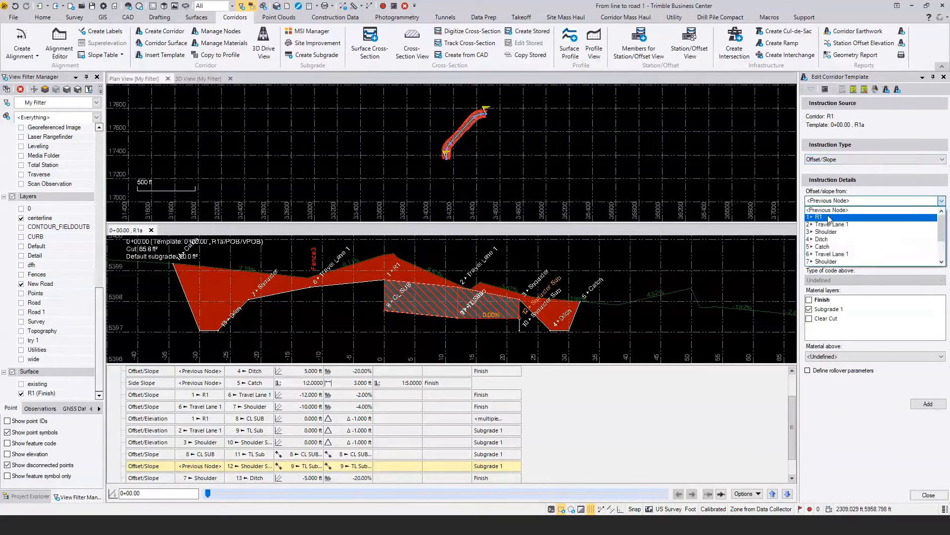
pyautogui.scroll(-2, 835, 245)
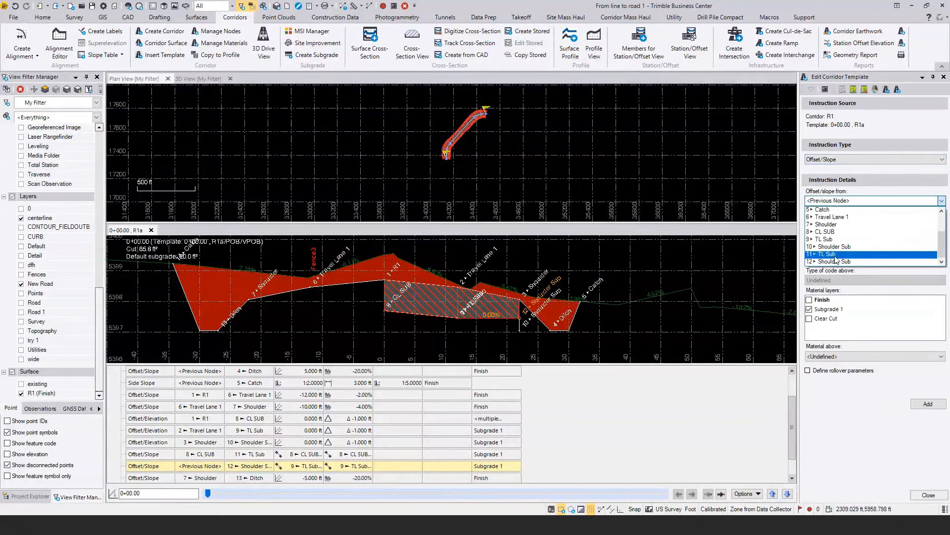
pyautogui.click(838, 231)
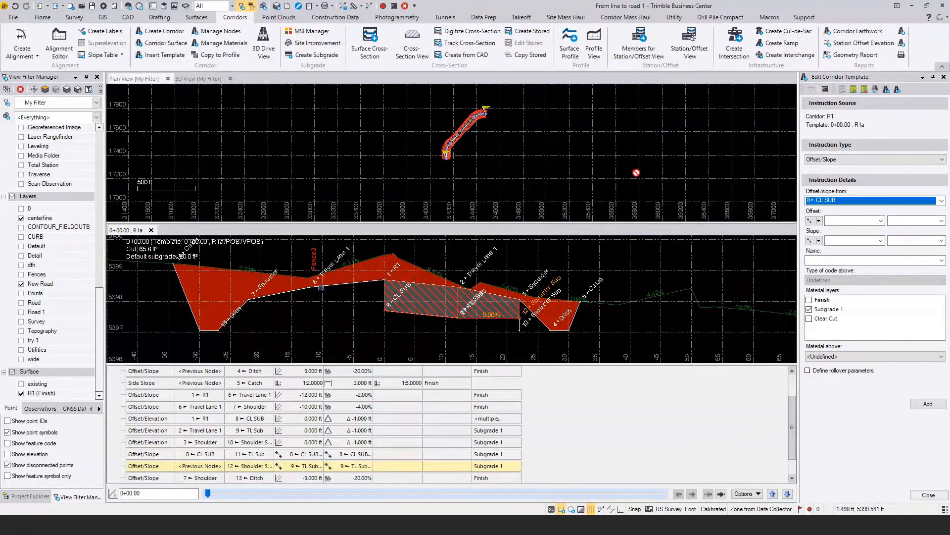
# Set up an Offset/Elevation instruction from node 6 Travel Lane 1 with an offset of 0 and an elevation of -1 ft
pyautogui.click(825, 159)
pyautogui.click(823, 175)
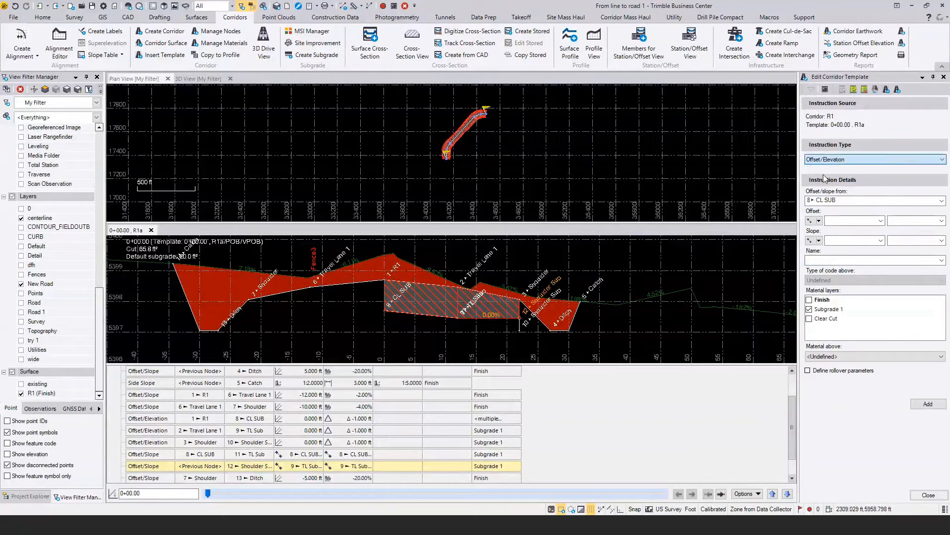
pyautogui.click(855, 201)
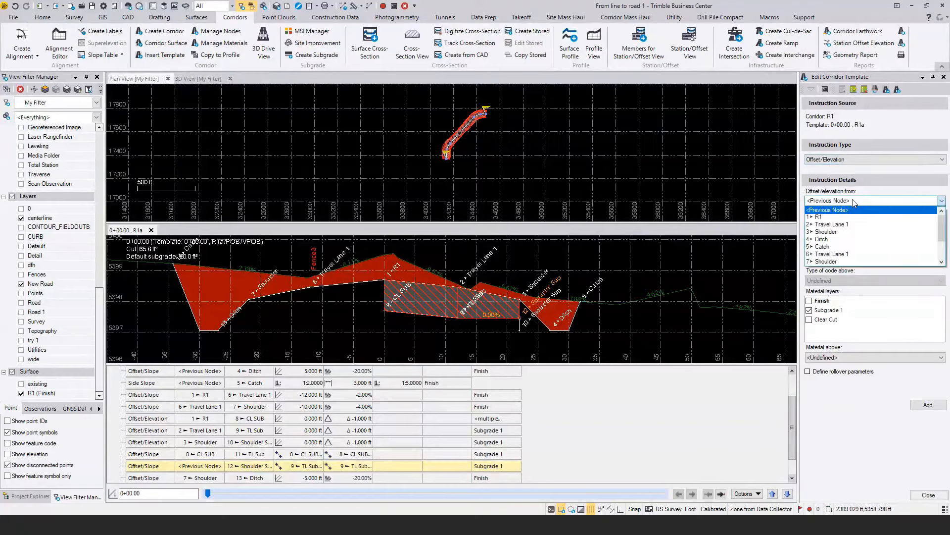
pyautogui.click(848, 254)
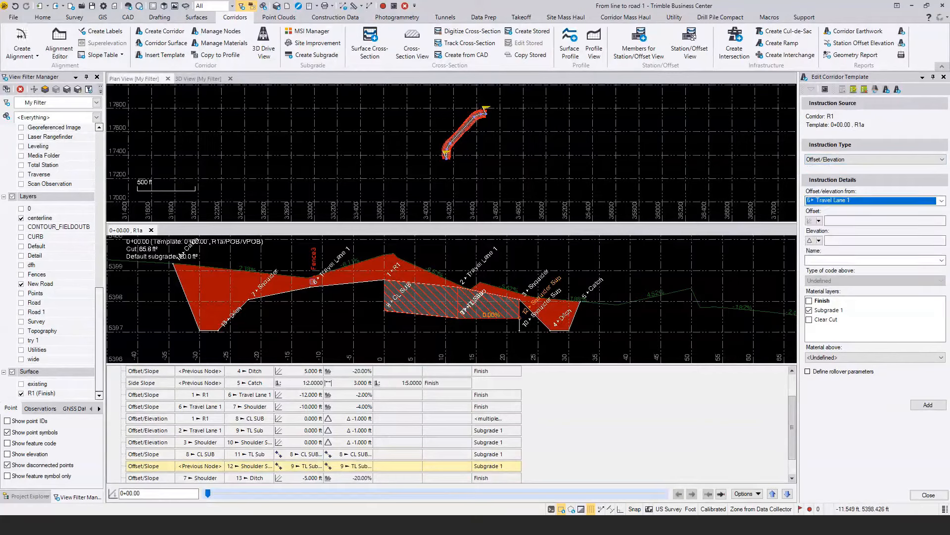
pyautogui.click(836, 219)
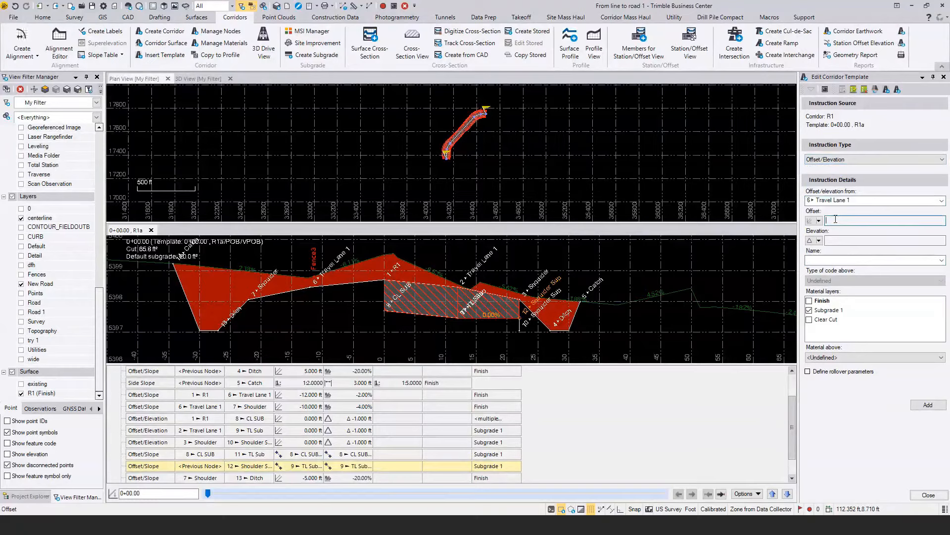
pyautogui.write('0')
pyautogui.click(834, 241)
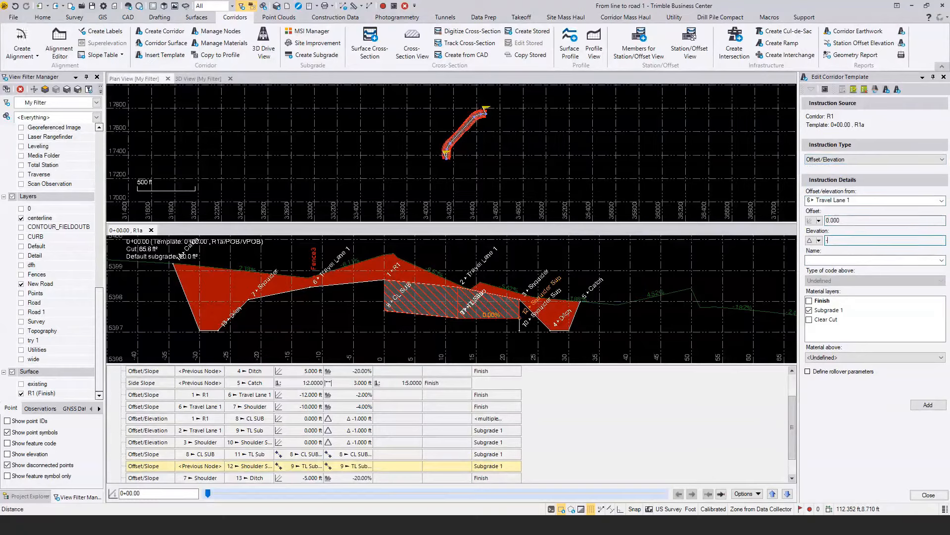
pyautogui.write('-1')
# Name the instruction's node TL Sub and add it to the template on the Subgrade 1 layer
pyautogui.click(829, 258)
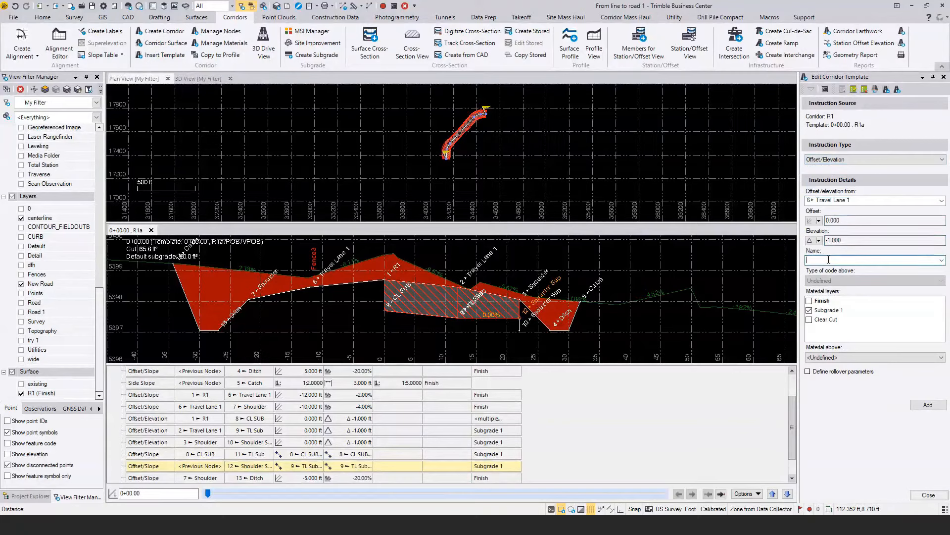
pyautogui.click(941, 260)
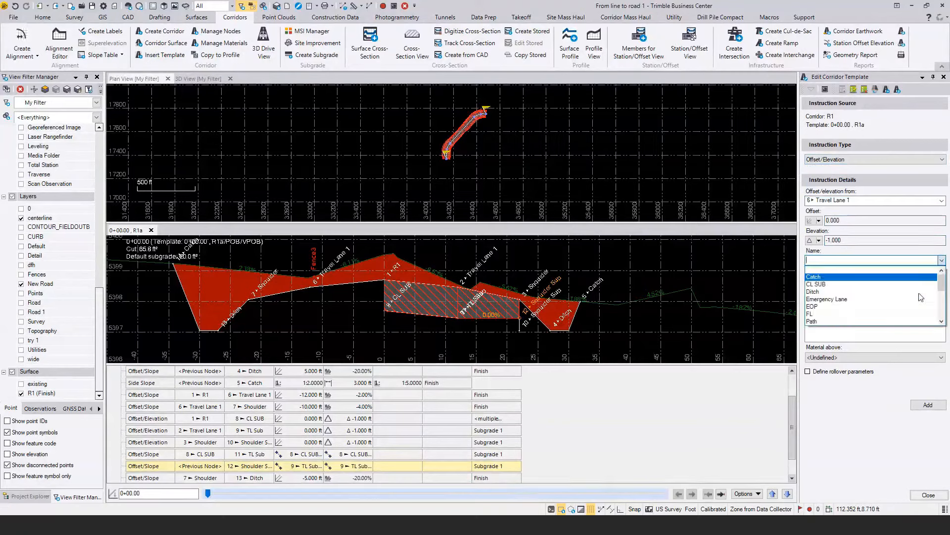
pyautogui.scroll(-3, 905, 297)
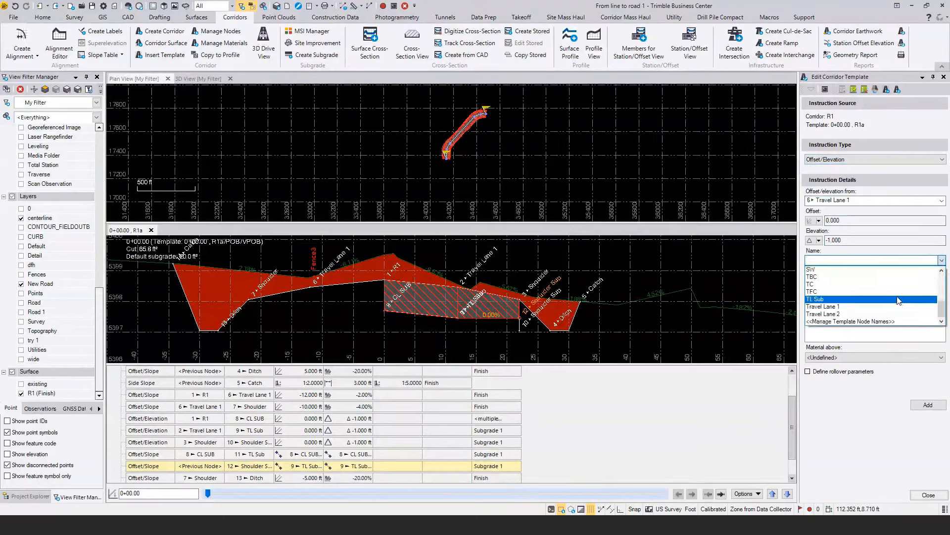
pyautogui.click(901, 299)
pyautogui.click(943, 405)
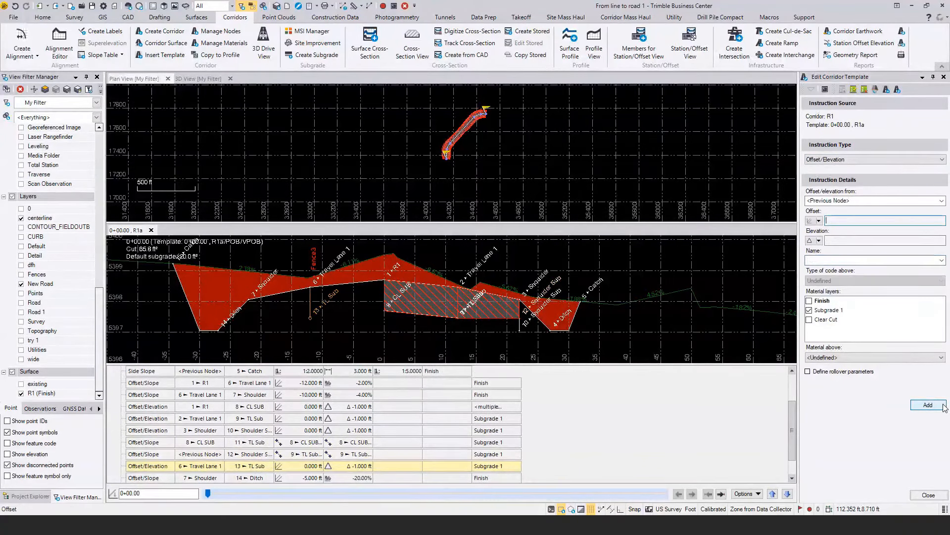
# Set the next Offset/Elevation instruction to start from node 7 Shoulder with an offset of 0 and an elevation of -1 ft
pyautogui.click(858, 201)
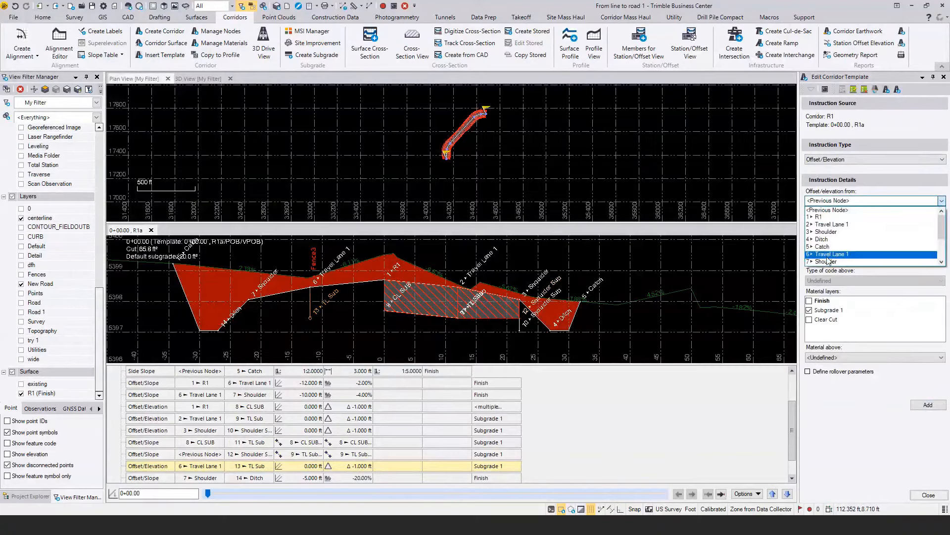
pyautogui.click(831, 254)
pyautogui.click(842, 220)
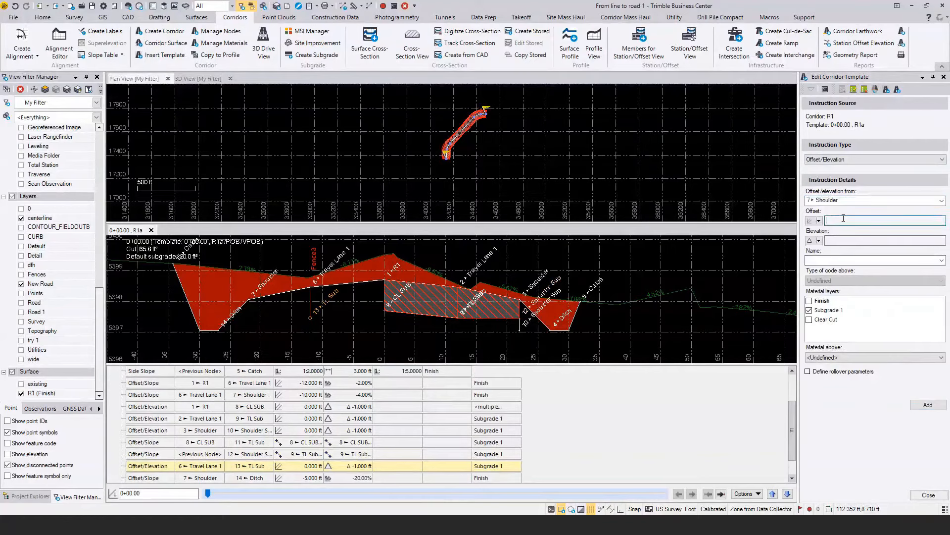
pyautogui.write('0')
pyautogui.click(841, 239)
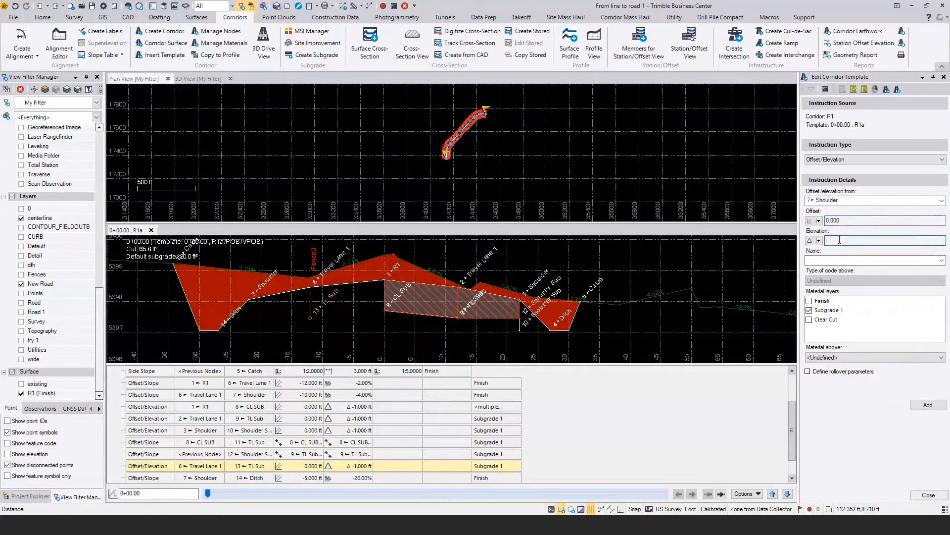
pyautogui.write('-1')
# Name the node below 7 Shoulder as Shoulder Sub and add its instruction on the Subgrade 1 layer
pyautogui.click(937, 261)
pyautogui.click(941, 261)
pyautogui.scroll(-2, 910, 287)
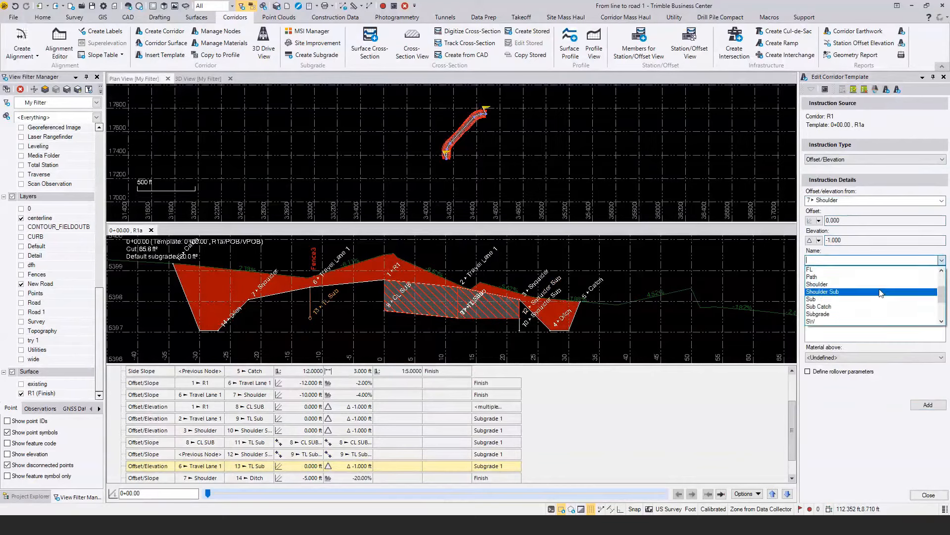
pyautogui.click(910, 292)
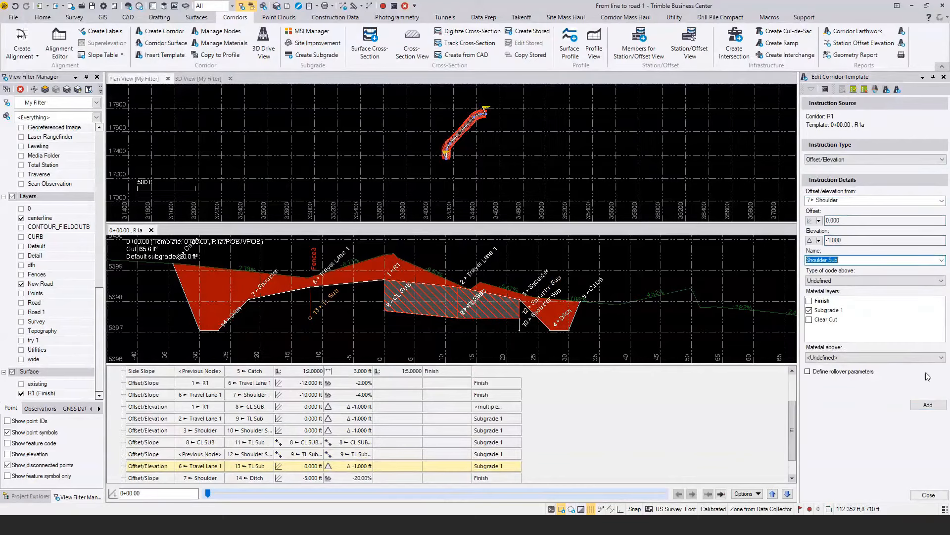
pyautogui.click(927, 406)
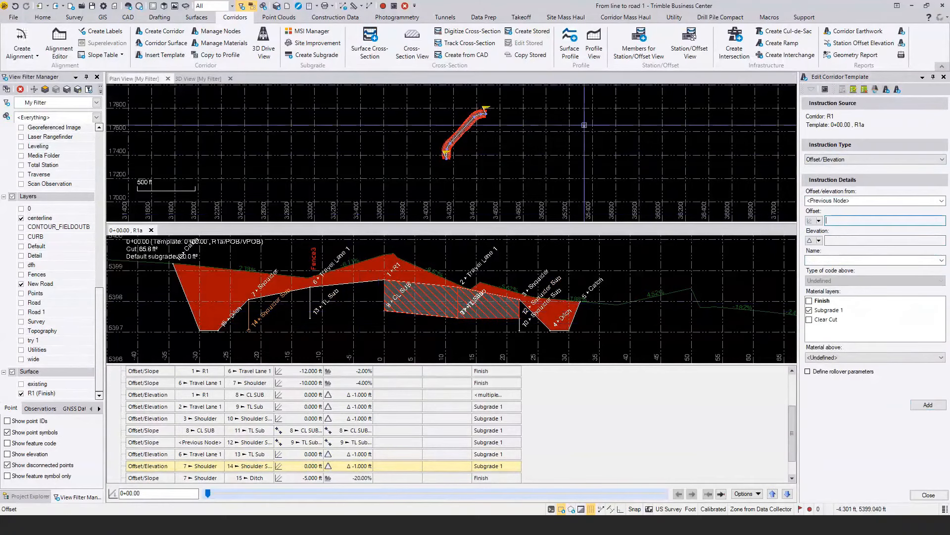
# Start an Offset/Slope instruction that originates from node 8 CL SUB
pyautogui.click(871, 159)
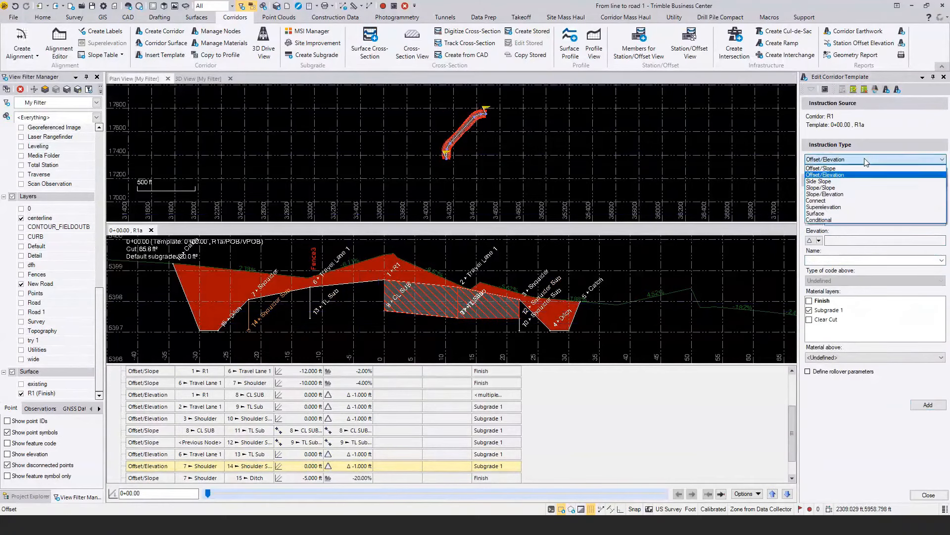
pyautogui.click(854, 169)
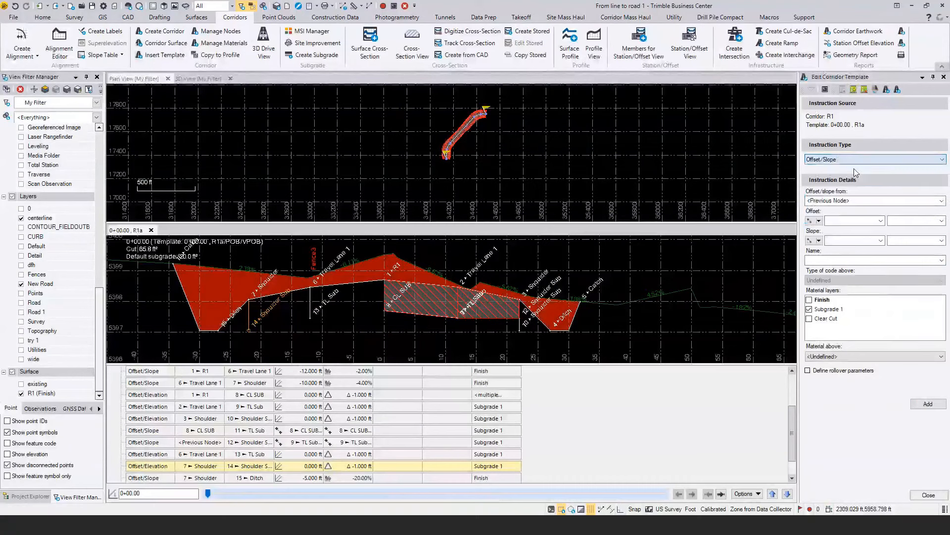
pyautogui.click(851, 201)
pyautogui.scroll(-2, 847, 235)
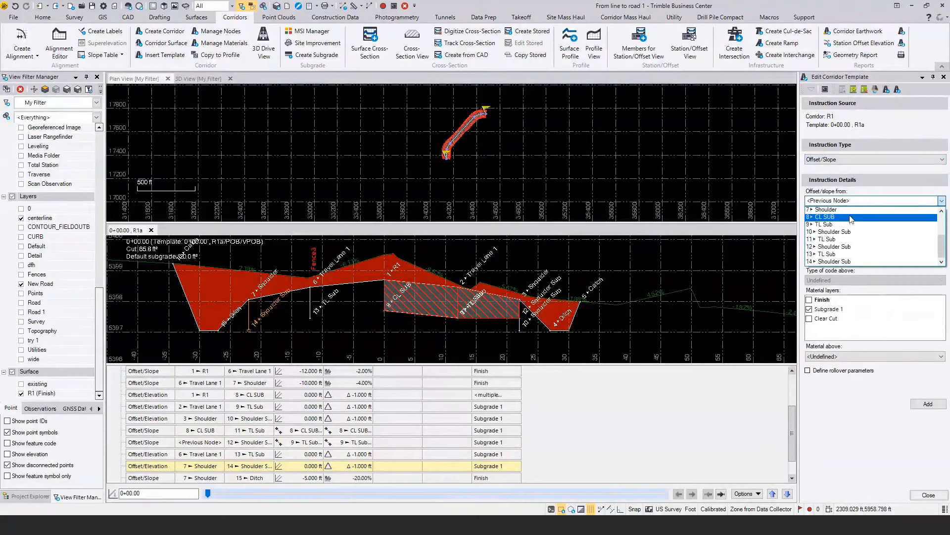
pyautogui.click(851, 217)
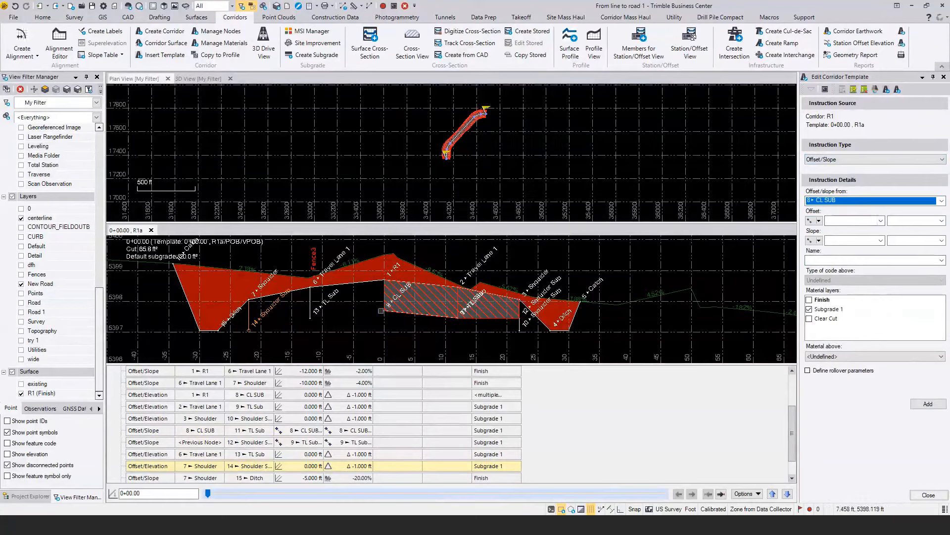
# Set the instruction's node-to-node offset from 8 CL SUB to 13 TL Sub
pyautogui.click(875, 224)
pyautogui.scroll(-2, 848, 271)
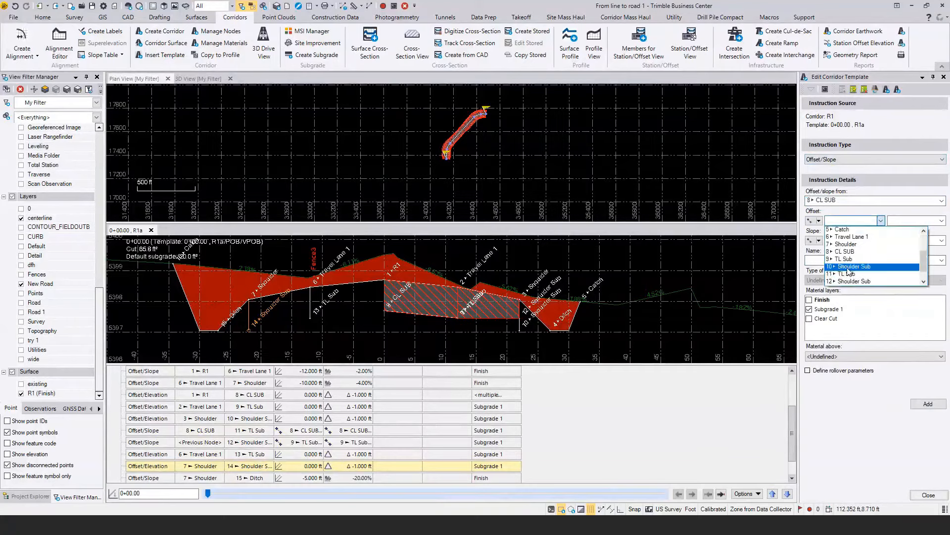
pyautogui.click(842, 252)
pyautogui.click(941, 220)
pyautogui.scroll(-3, 916, 258)
pyautogui.click(919, 277)
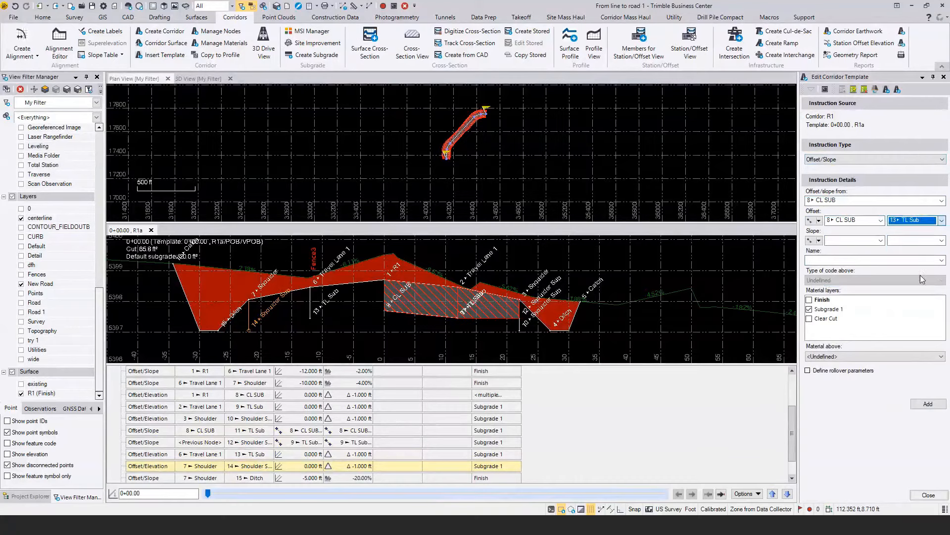
# Set the instruction's node-to-node slope from 8 CL SUB to 13 TL Sub
pyautogui.click(881, 240)
pyautogui.scroll(-2, 867, 270)
pyautogui.click(857, 256)
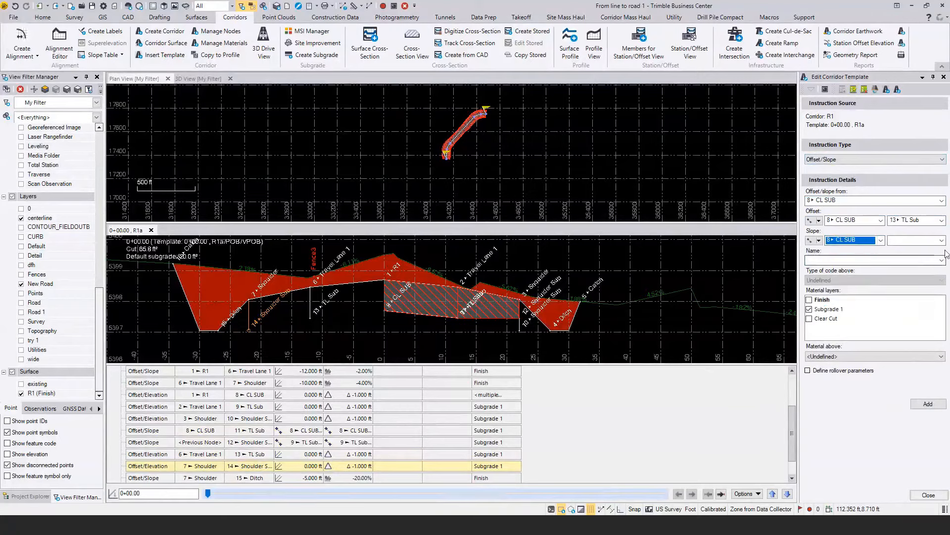
pyautogui.click(942, 240)
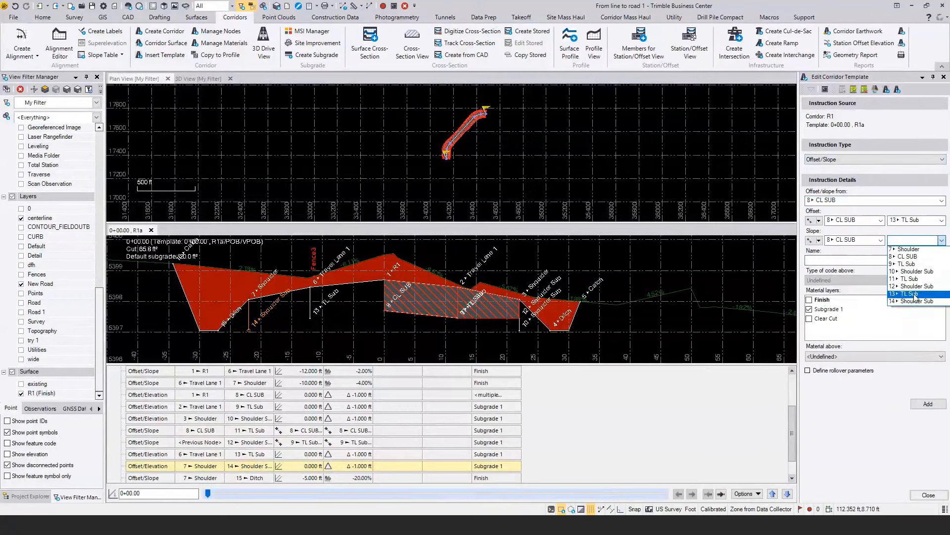
pyautogui.click(915, 295)
# Name the Offset/Slope instruction's node TL Sub and add it to connect the subgrade from CL SUB on Subgrade 1
pyautogui.click(826, 258)
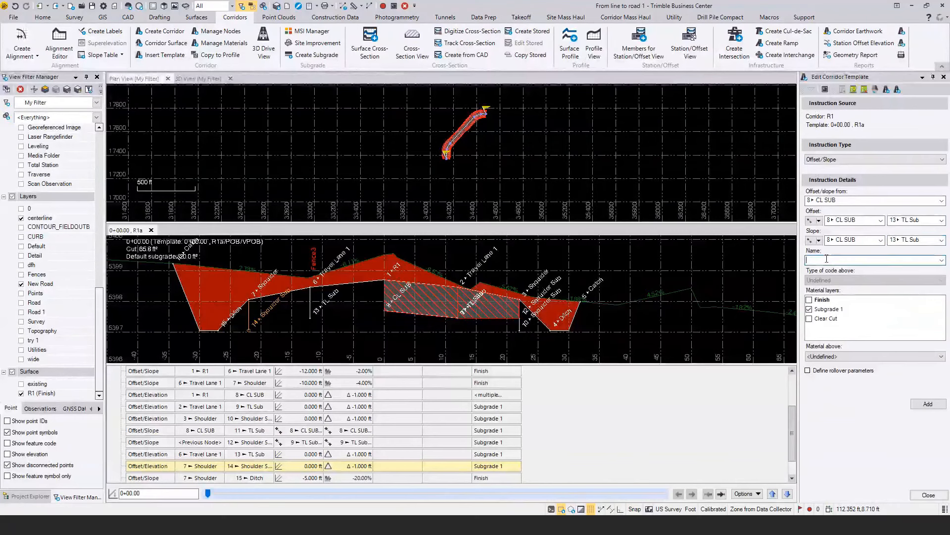
pyautogui.click(942, 260)
pyautogui.scroll(-3, 923, 297)
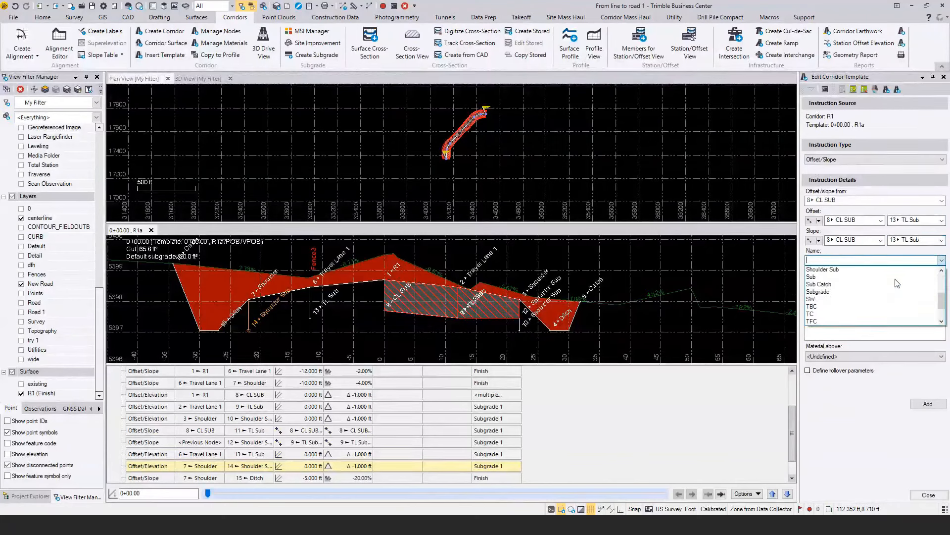
pyautogui.scroll(-3, 889, 295)
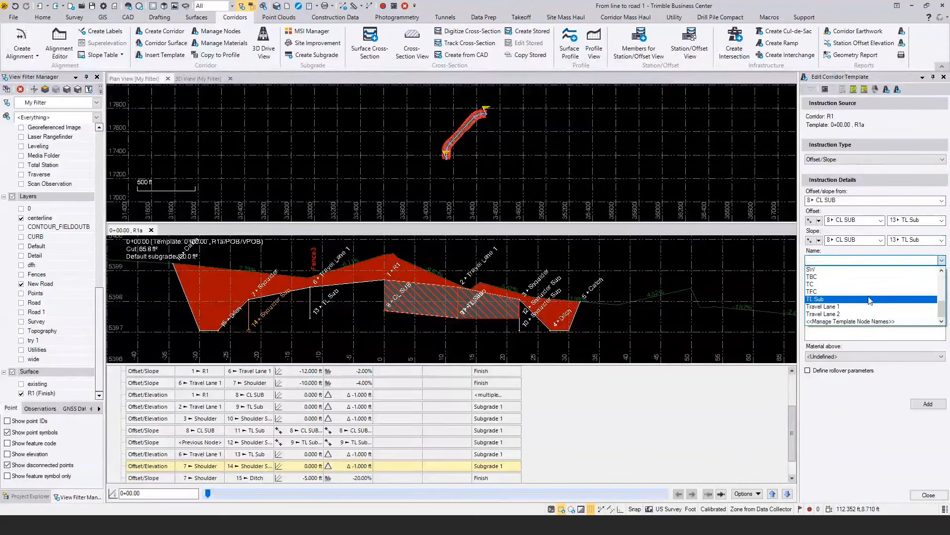
pyautogui.click(872, 299)
pyautogui.click(918, 407)
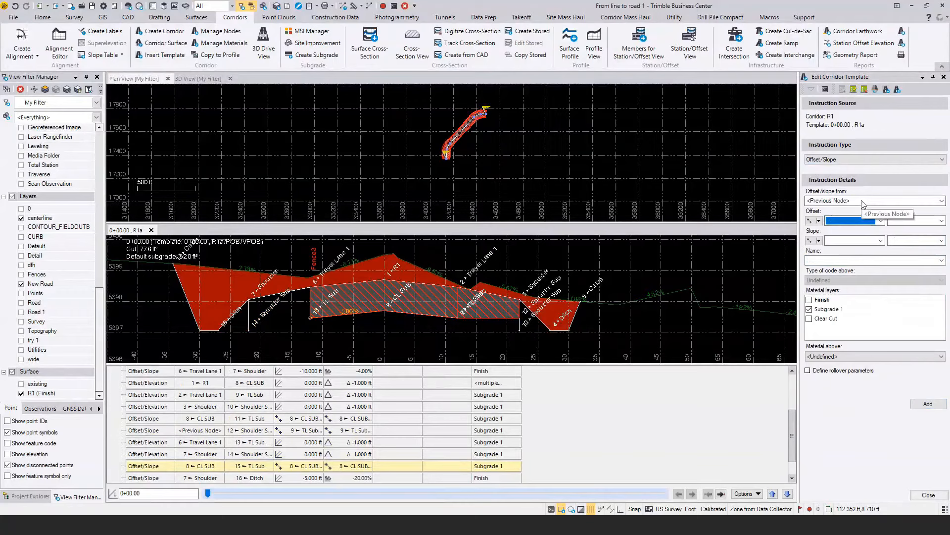
# For the next Offset/Slope instruction from the previous node, set the node-to-node offset from 13 TL Sub to 14 Shoulder Sub
pyautogui.click(881, 221)
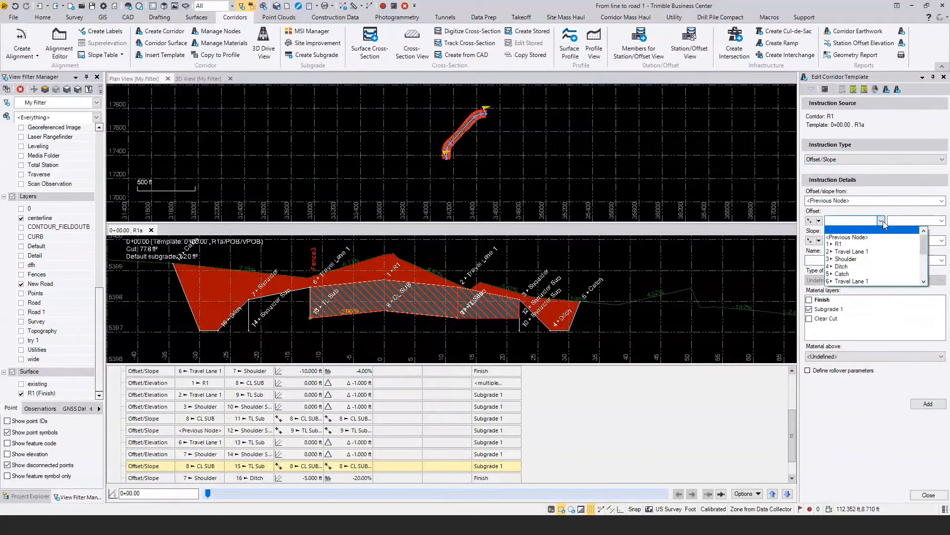
pyautogui.scroll(-3, 872, 267)
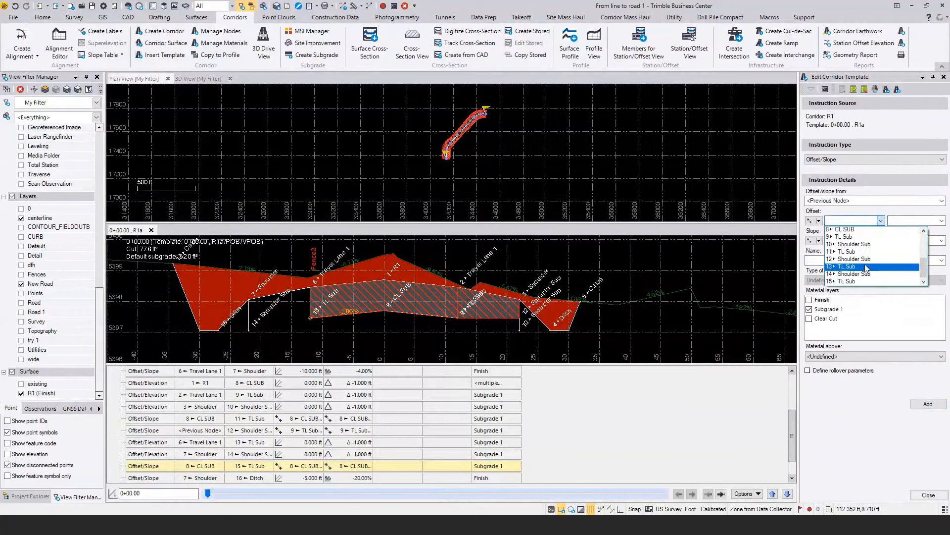
pyautogui.click(871, 267)
pyautogui.click(941, 220)
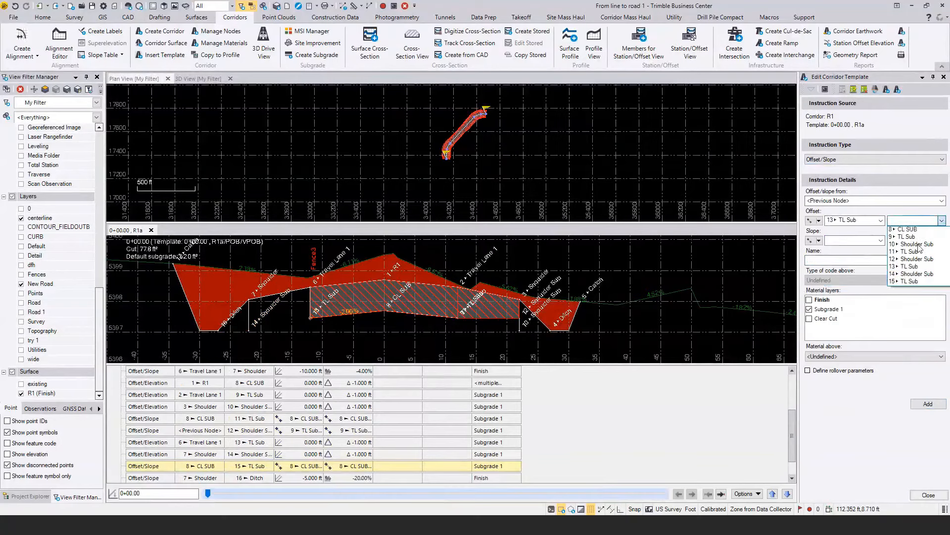
pyautogui.click(908, 274)
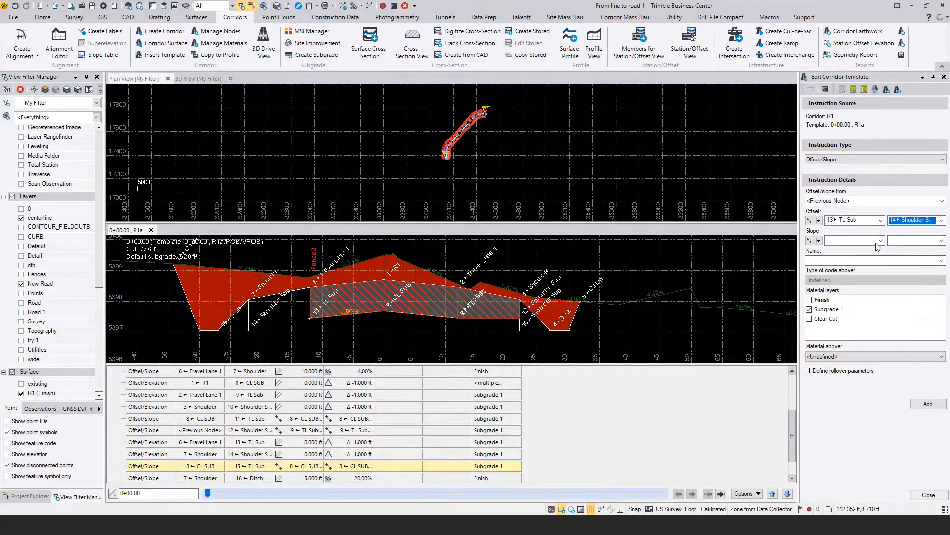
# Set the instruction's node-to-node slope from 13 TL Sub to 14 Shoulder Sub
pyautogui.click(881, 240)
pyautogui.scroll(-3, 866, 281)
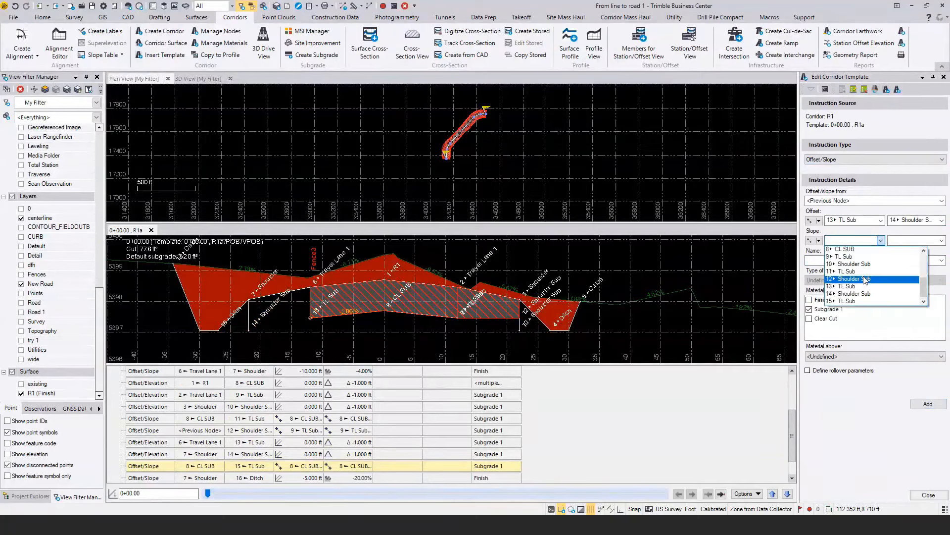
pyautogui.click(863, 286)
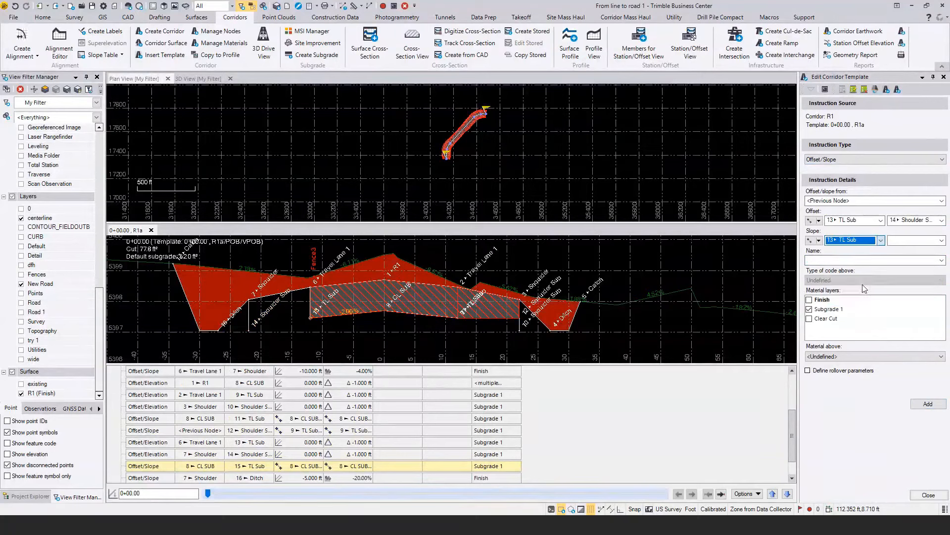
pyautogui.click(938, 240)
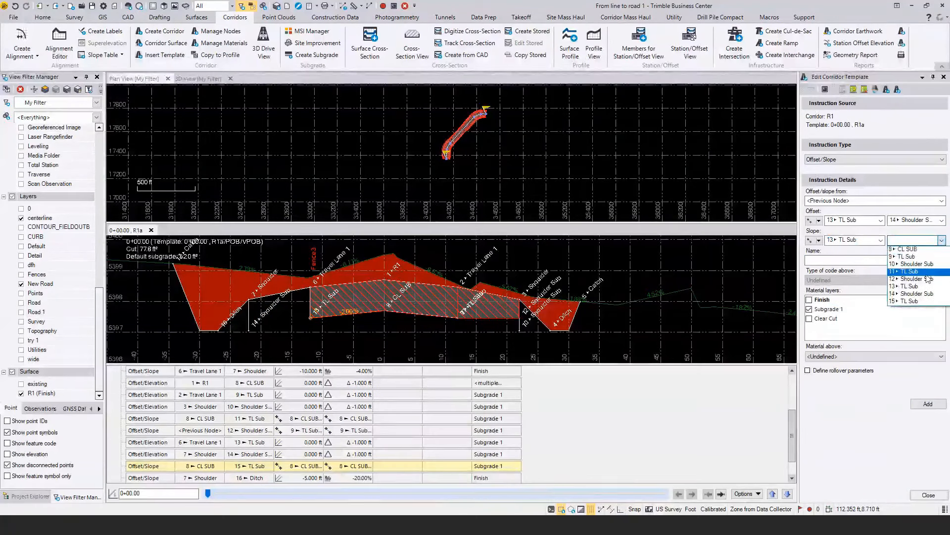
pyautogui.click(925, 293)
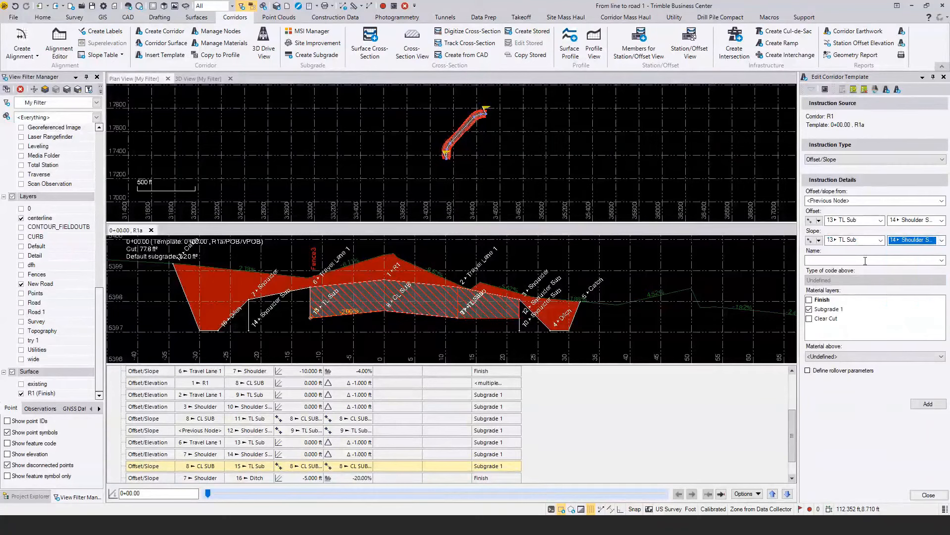
# Name the instruction's node Shoulder Sub and add it on Subgrade 1 to extend the subgrade to the shoulder
pyautogui.click(887, 259)
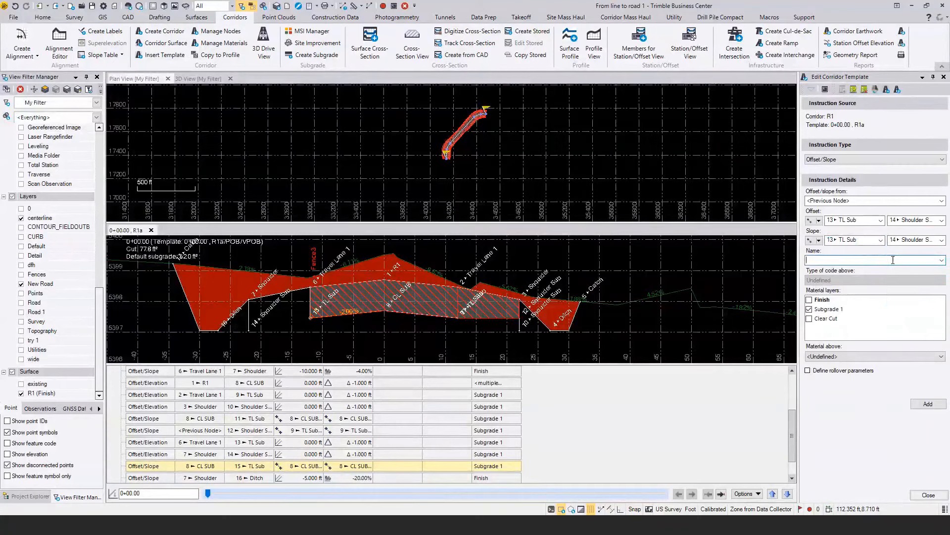
pyautogui.click(942, 260)
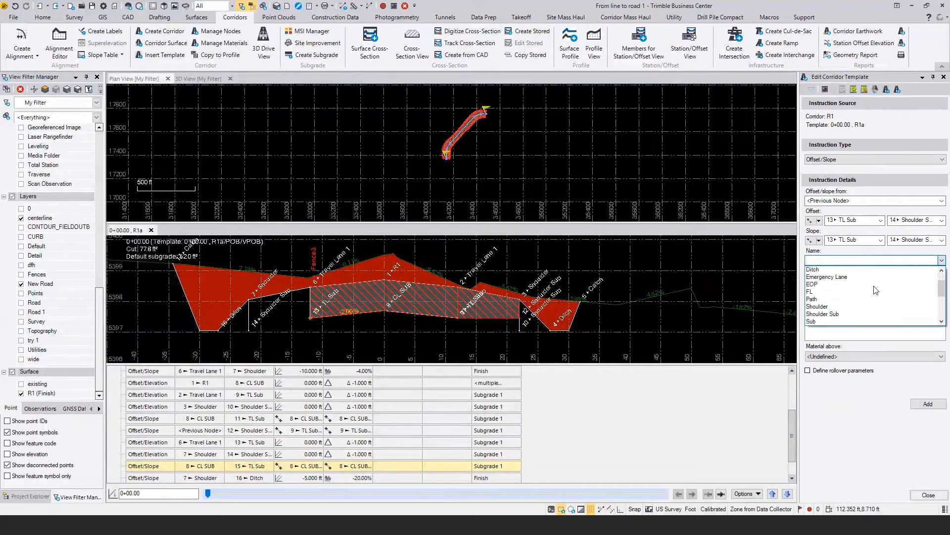
pyautogui.click(867, 314)
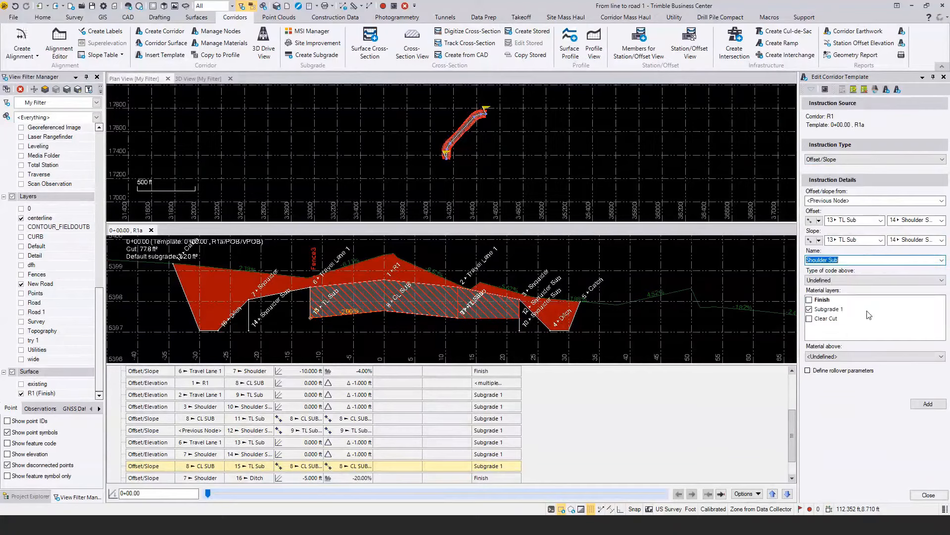
pyautogui.click(920, 407)
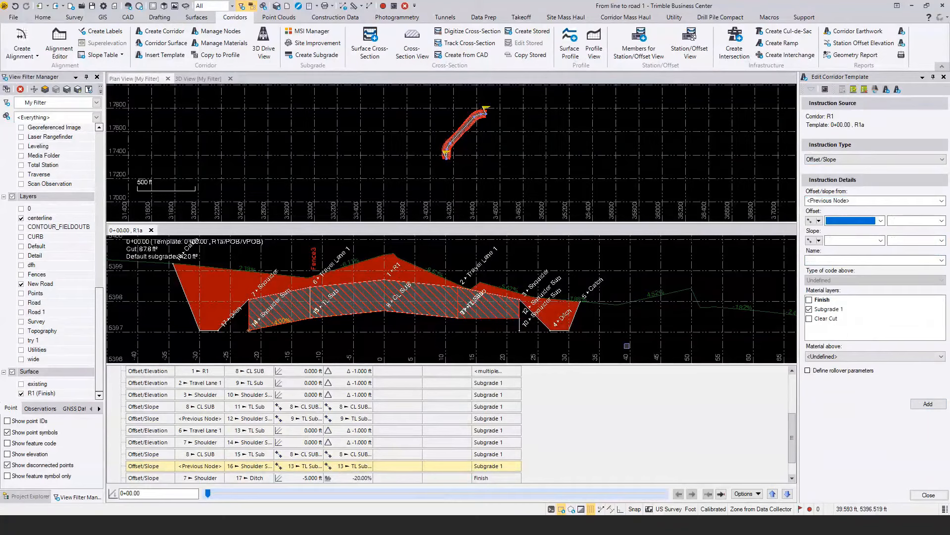
# Review the template's cross-sections along the corridor to station 5+58.22 and close the template editor
pyautogui.moveTo(212, 497); pyautogui.dragTo(662, 479)
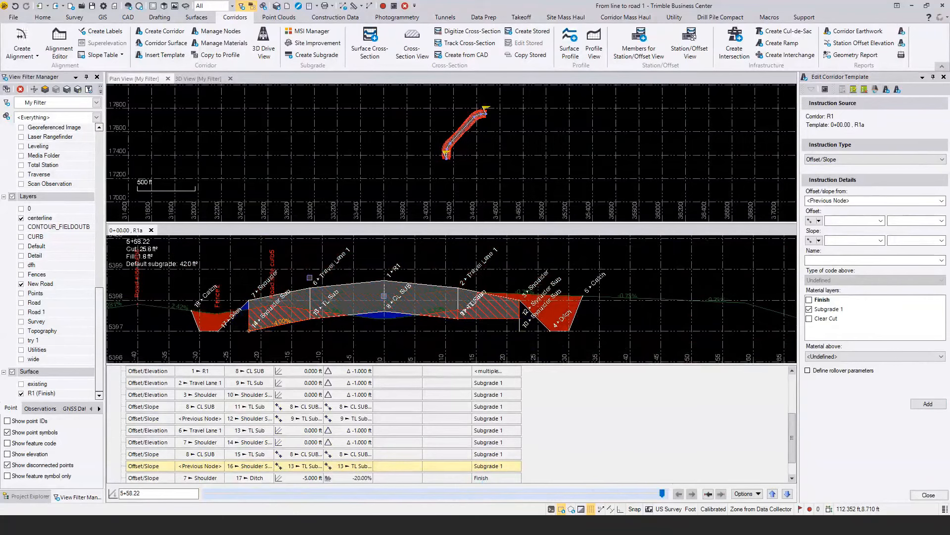
pyautogui.click(928, 495)
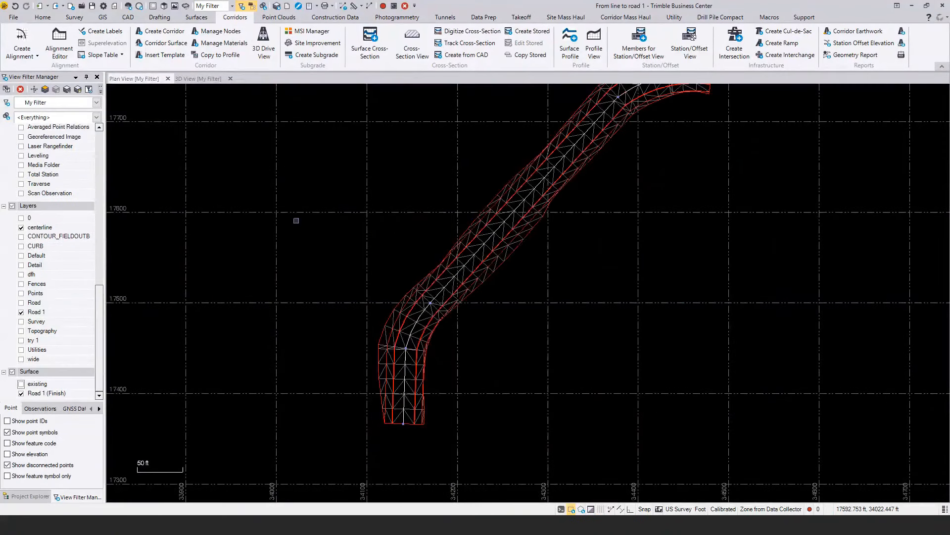
# Export corridor surface Road 1 (Finish) as Trimble Access road RXL templates with a 25 ft horizontal alignment station interval
pyautogui.scroll(-2, 283, 245)
pyautogui.moveTo(318, 213); pyautogui.dragTo(344, 237, button='middle')
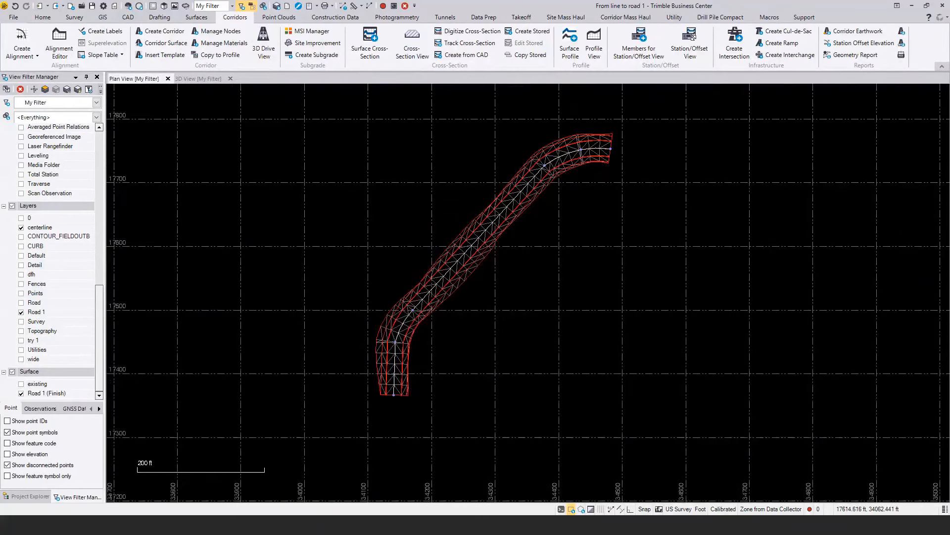
pyautogui.click(44, 17)
pyautogui.click(44, 35)
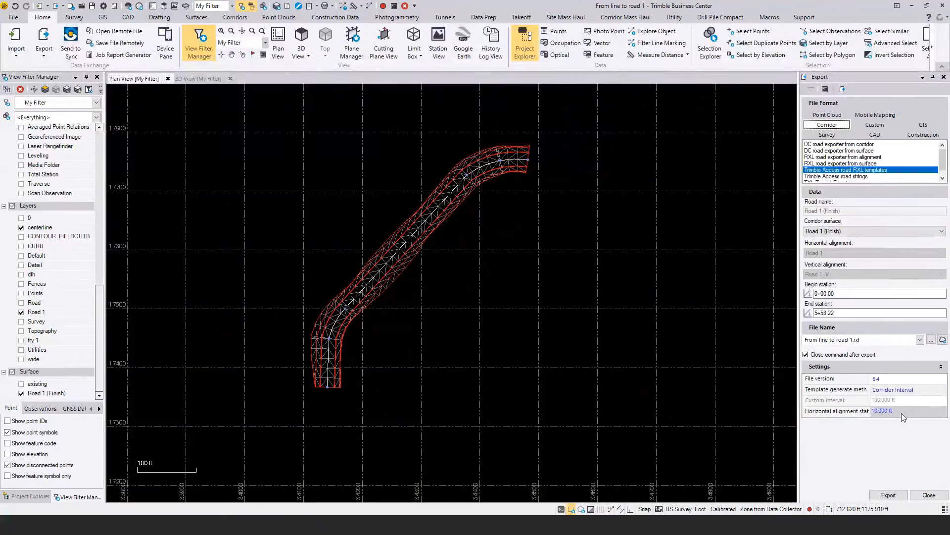
pyautogui.click(856, 411)
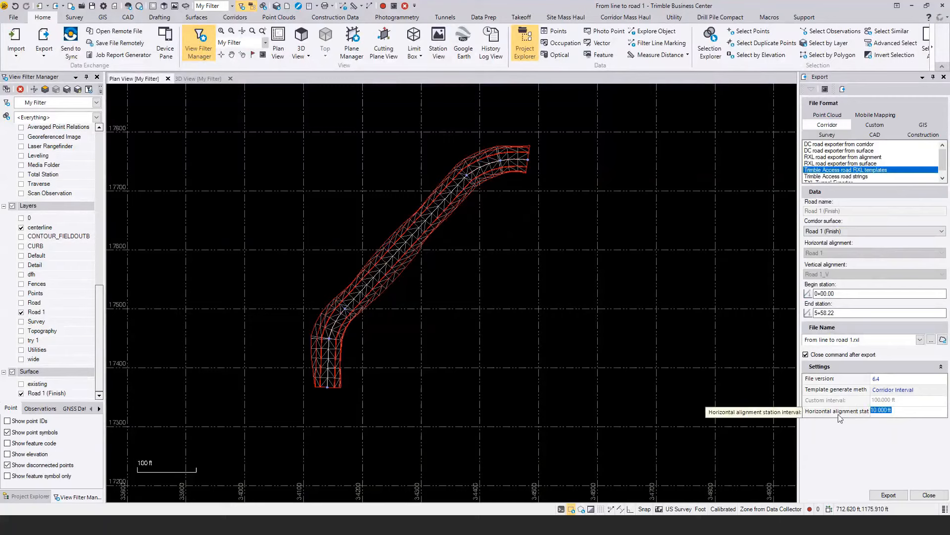
pyautogui.write('25')
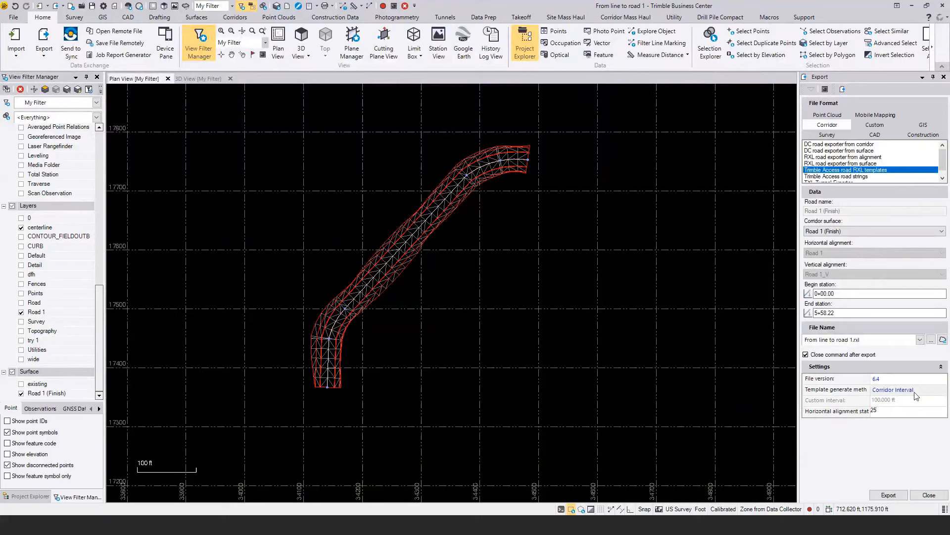
pyautogui.click(924, 430)
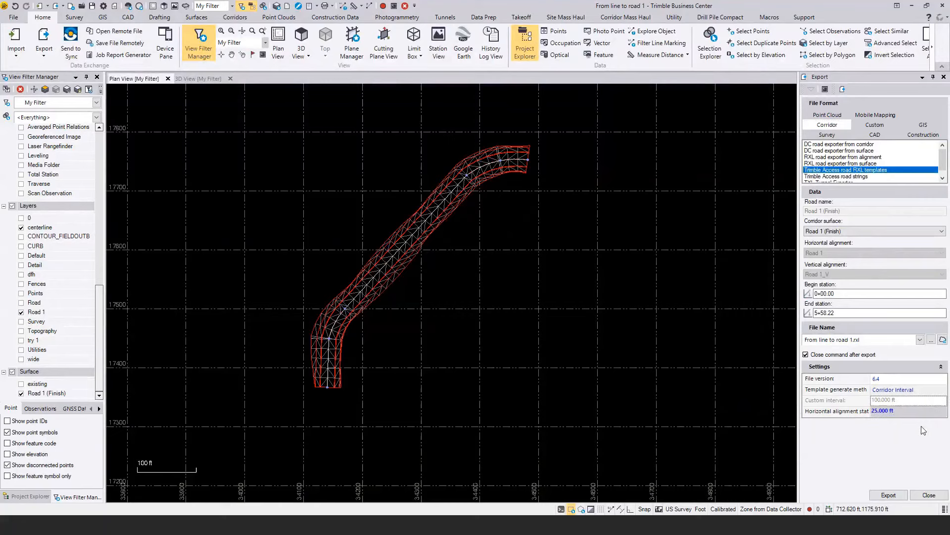
pyautogui.click(897, 498)
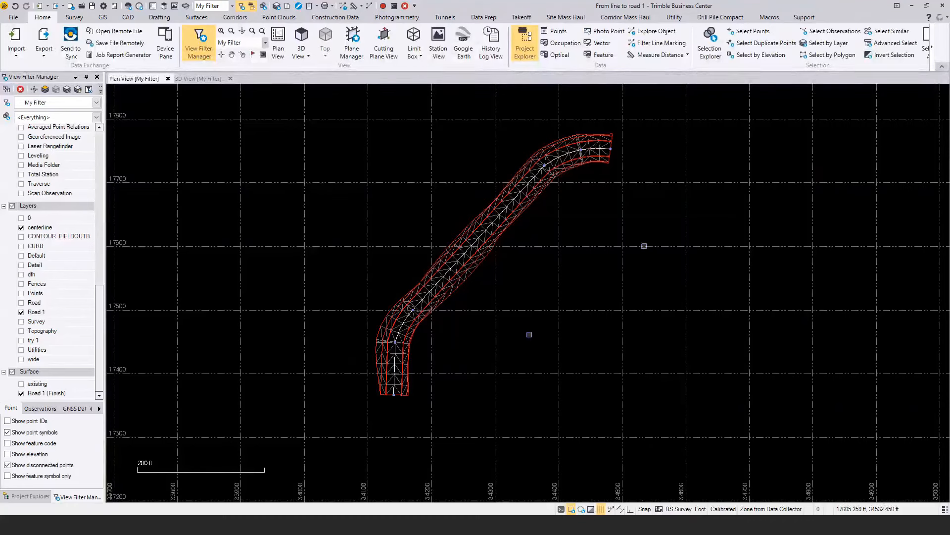
# Switch to Trimble Access and check the stakeout method options, accepting graphical selection
pyautogui.click(914, 7)
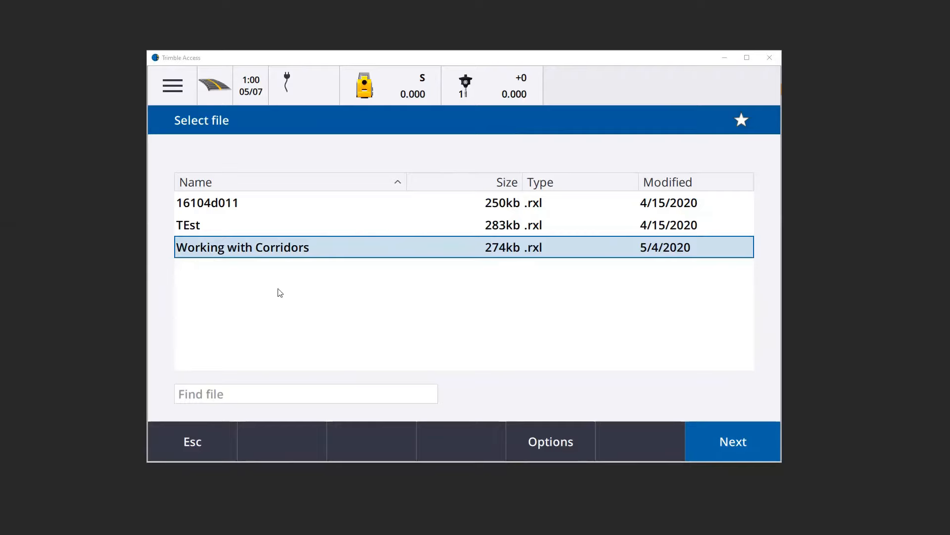
pyautogui.click(533, 443)
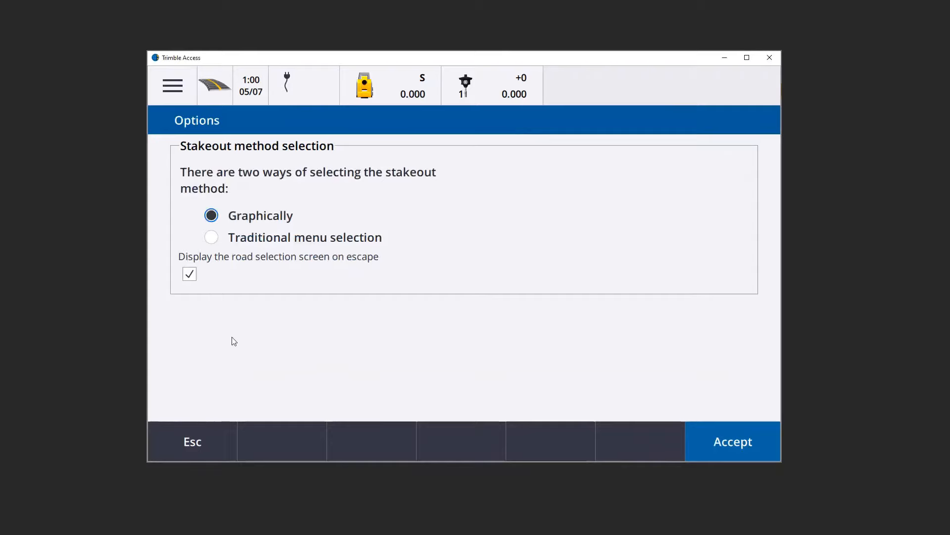
pyautogui.click(706, 436)
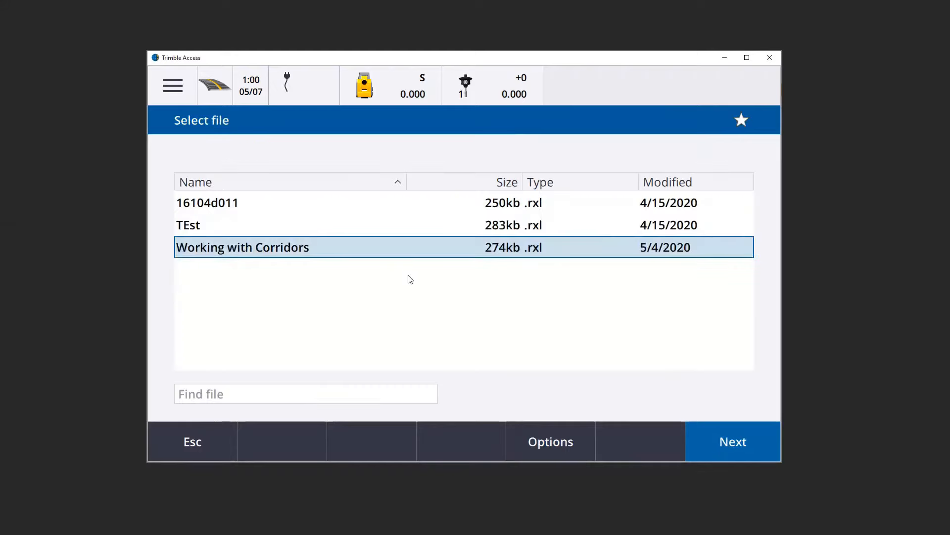
# Open the Working with Corridors road file for stakeout and accept a manual observation with horizontal and vertical angles of 90°
pyautogui.click(722, 437)
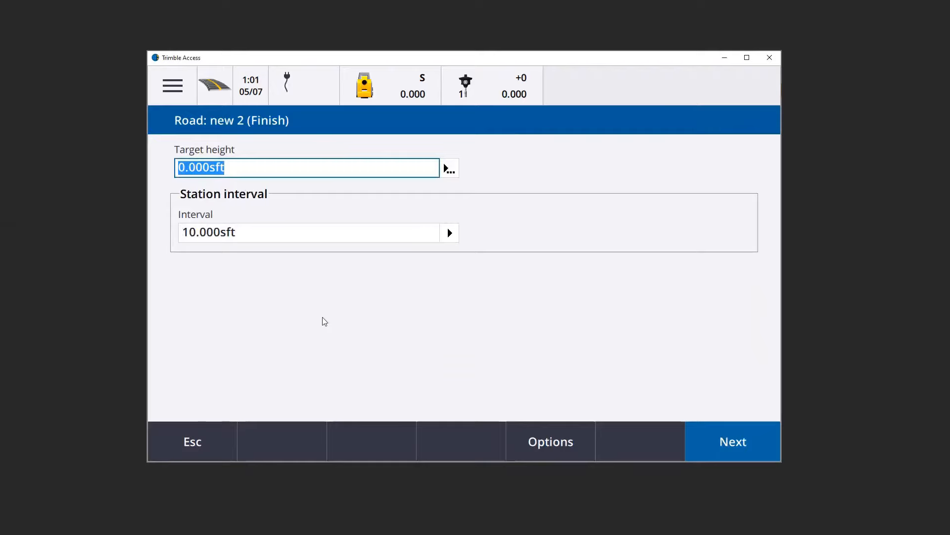
pyautogui.click(732, 441)
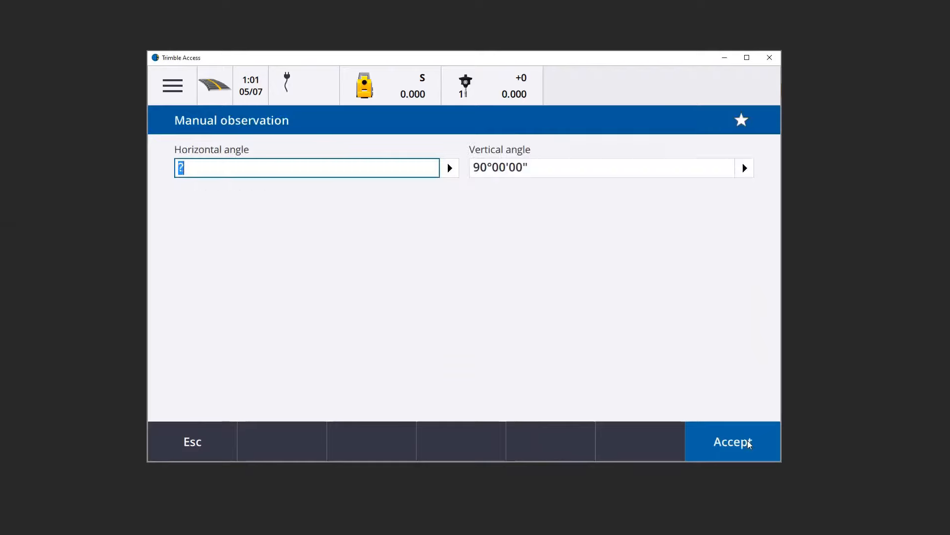
pyautogui.write('90')
pyautogui.click(745, 445)
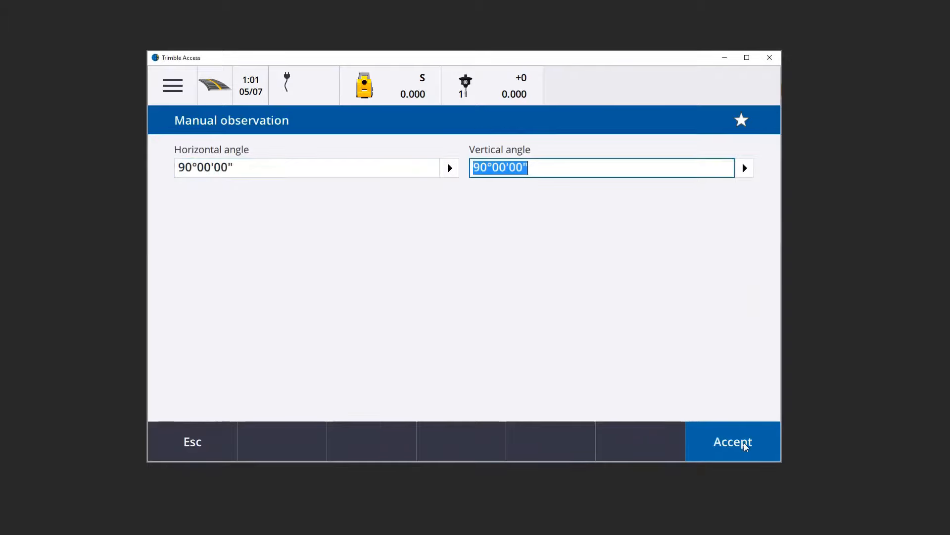
pyautogui.click(746, 445)
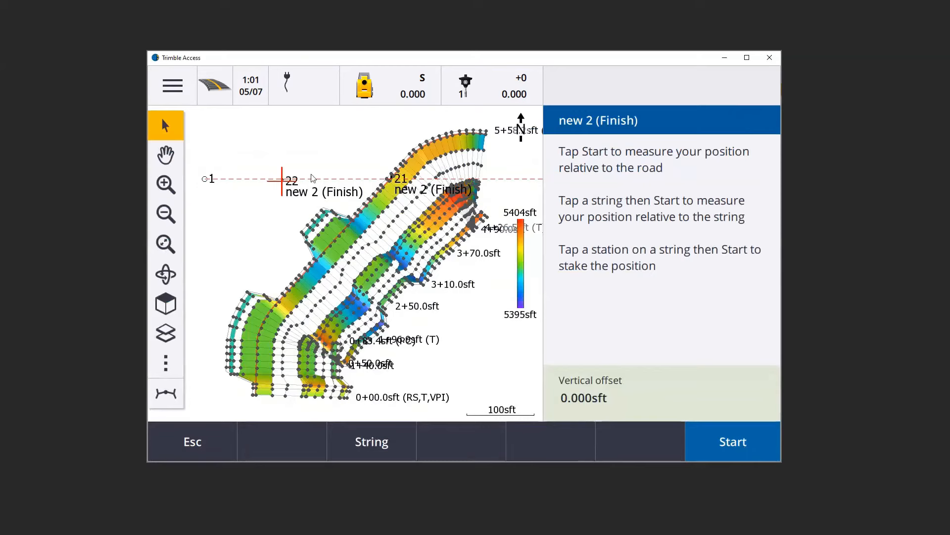
# Examine the straight stretch of the new 2 (Finish) road around point 21 up close on the map
pyautogui.click(176, 183)
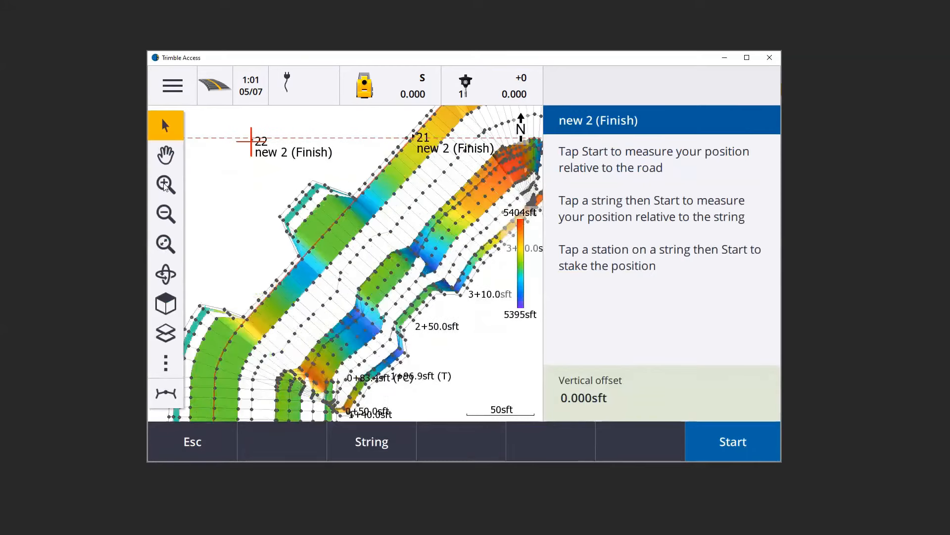
pyautogui.click(166, 155)
pyautogui.moveTo(390, 161); pyautogui.dragTo(231, 330)
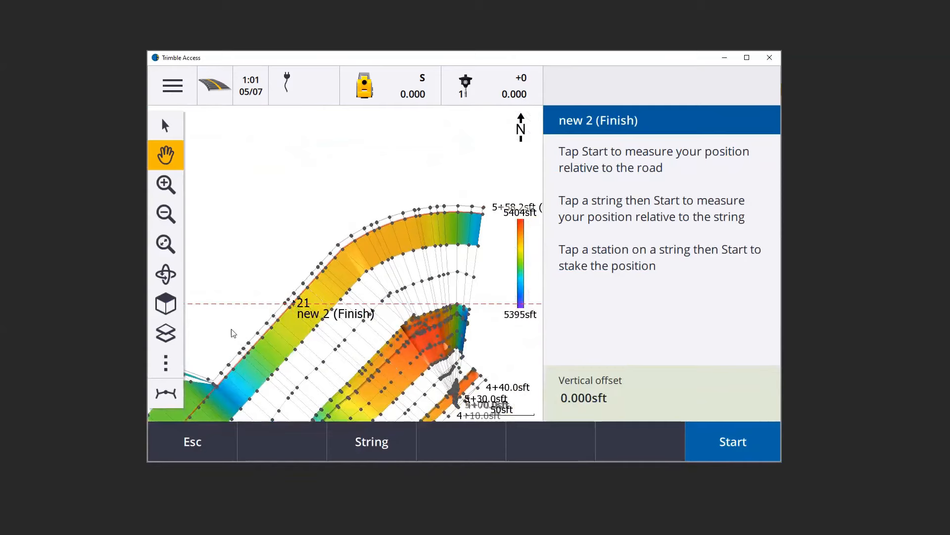
pyautogui.click(165, 185)
pyautogui.moveTo(300, 387); pyautogui.dragTo(450, 303)
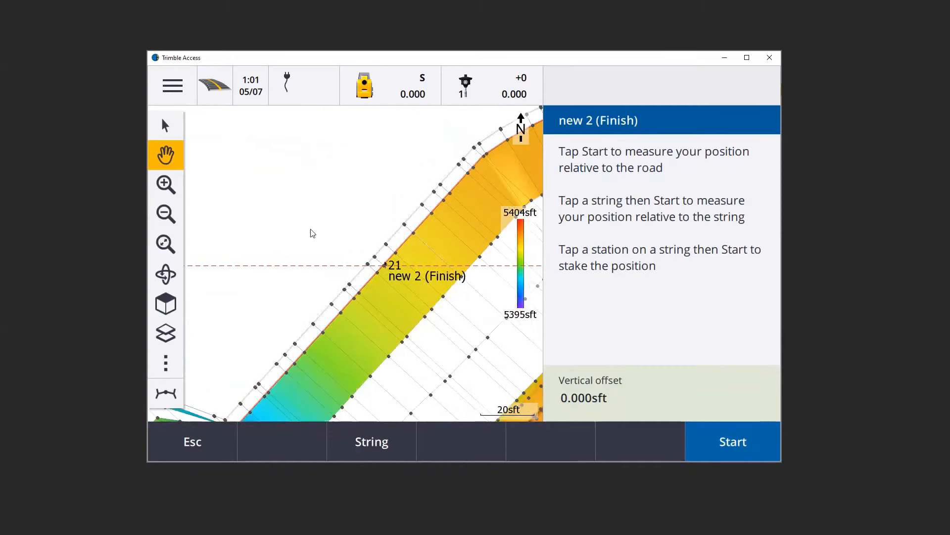